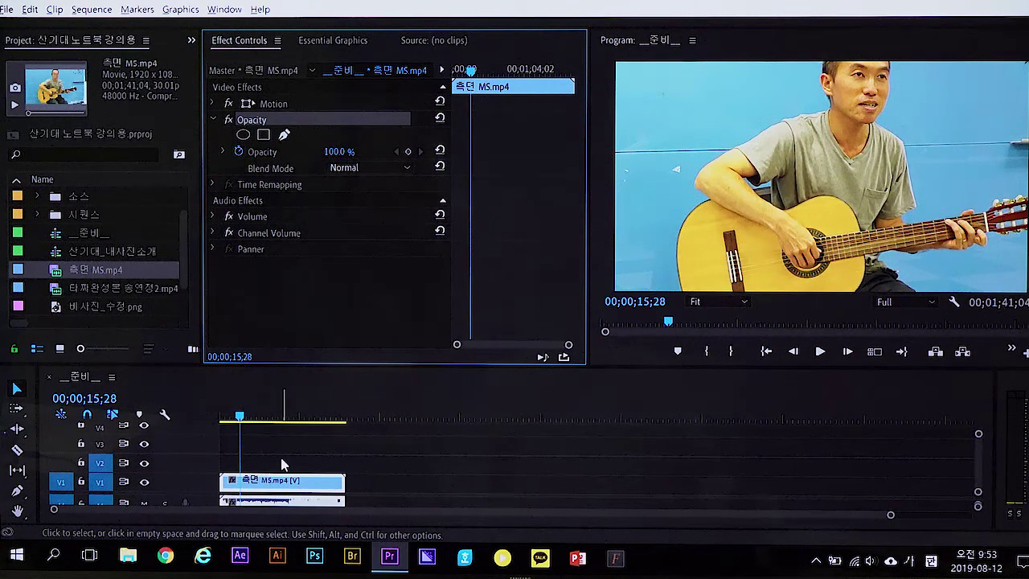
Step: Import 6강의모습.mp4 and 6강의음성.wav from the 0812_수업자료 folder in File Explorer into the Premiere Pro project
click(279, 480)
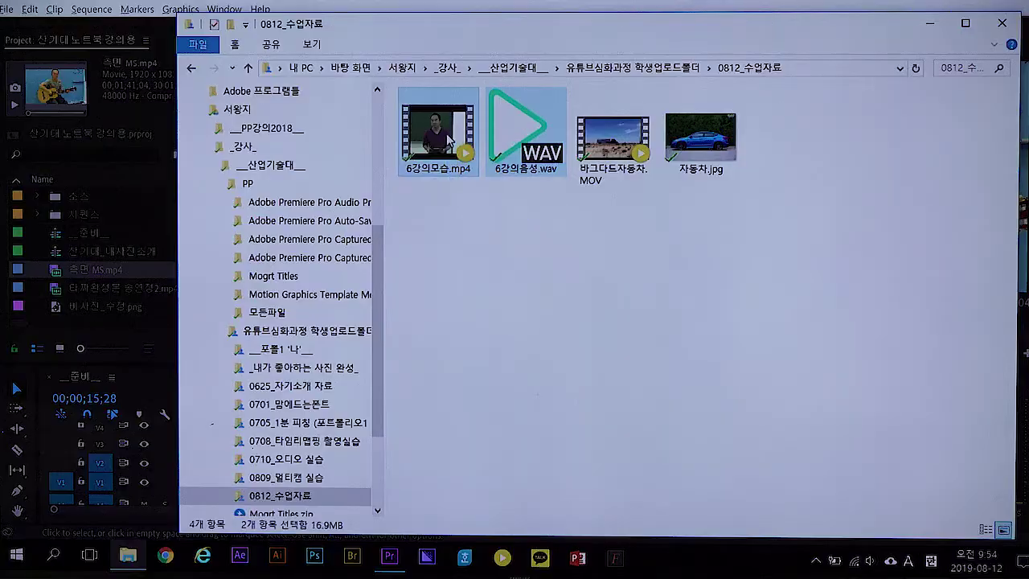
click(448, 181)
click(448, 155)
click(526, 135)
drag(531, 236, 40, 296)
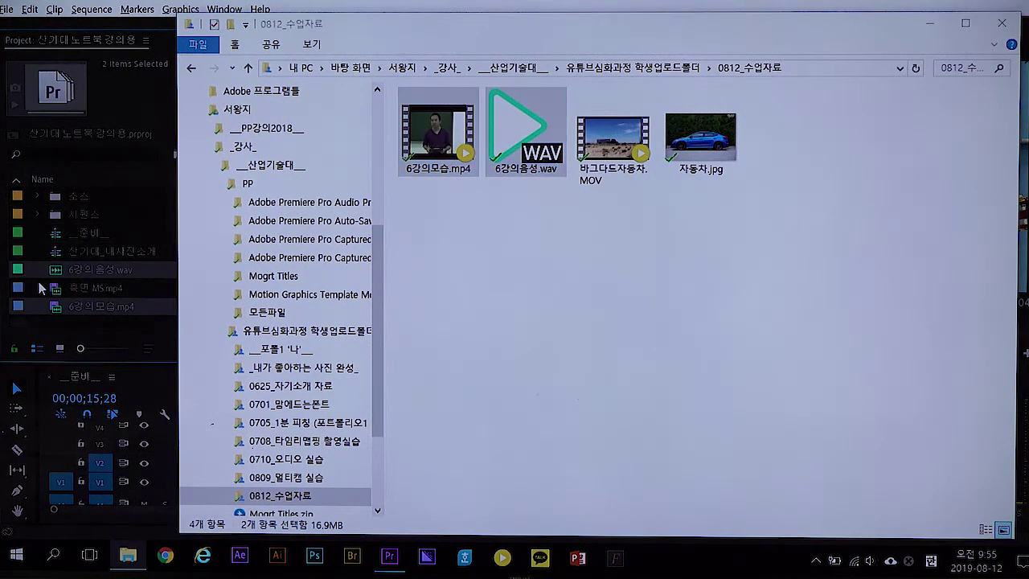
click(38, 281)
Step: Delete the 측면 MS.mp4 clip from the sequence and place 6강의모습.mp4 at the start of track V1
click(311, 483)
key(Delete)
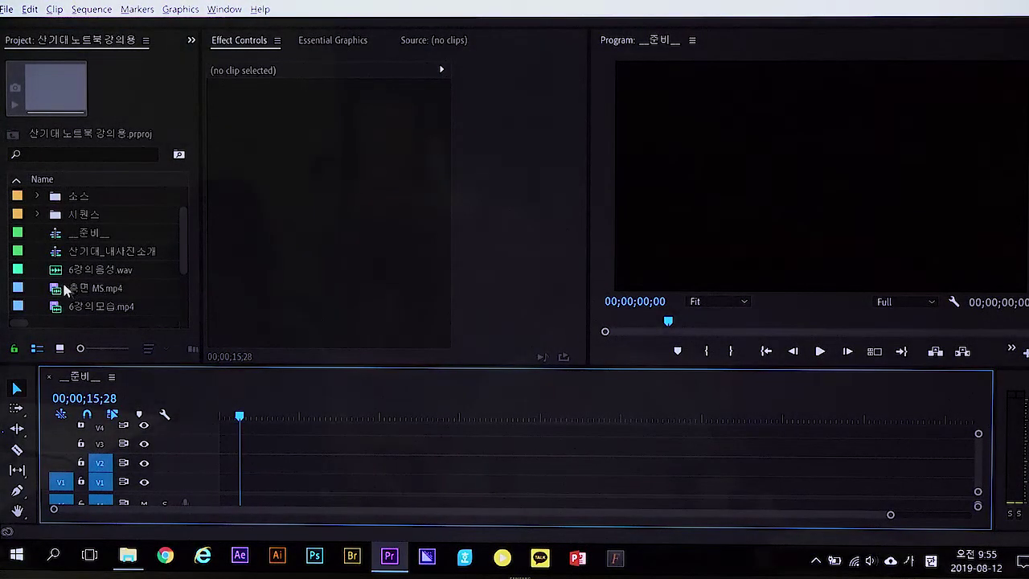
drag(56, 311, 205, 480)
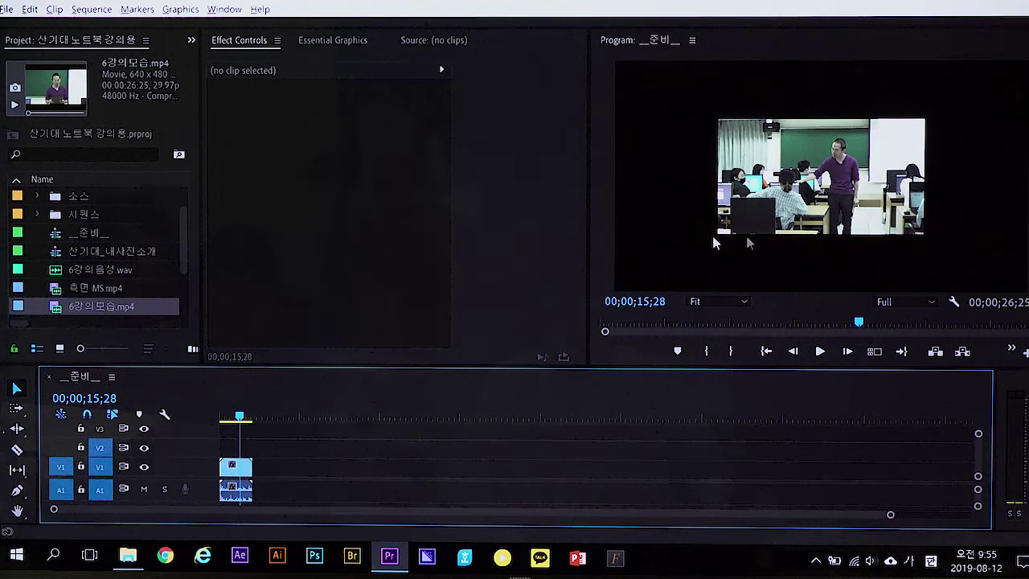
Step: Scale the 6강의모습.mp4 clip to 200 in its Motion settings so it fills the frame
right_click(238, 473)
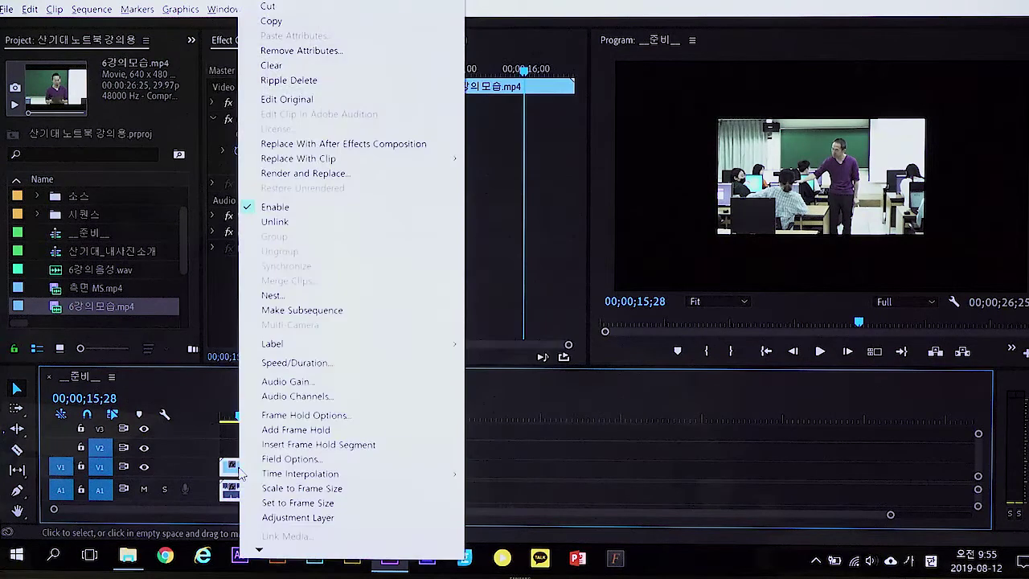
key(Escape)
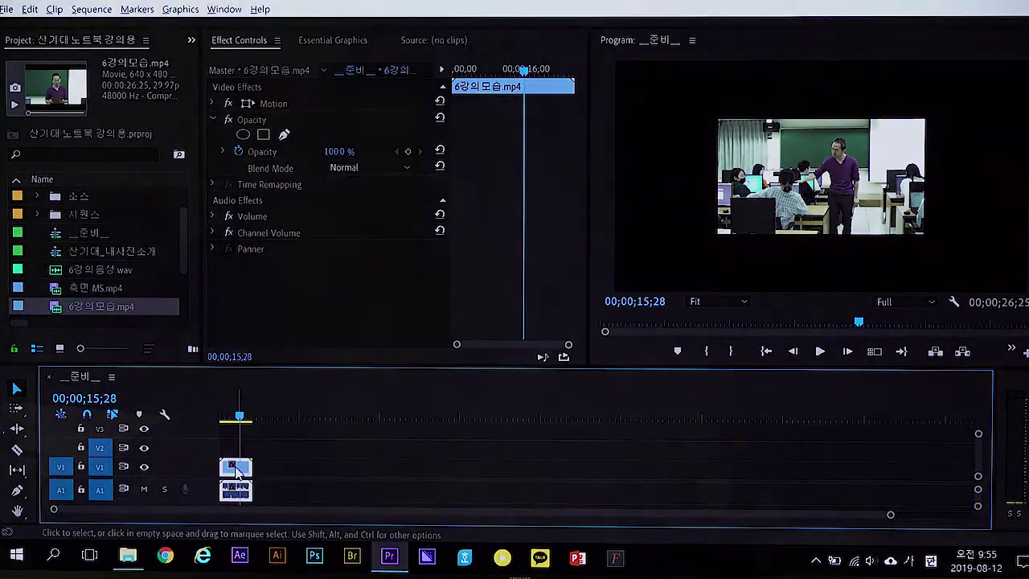
click(215, 103)
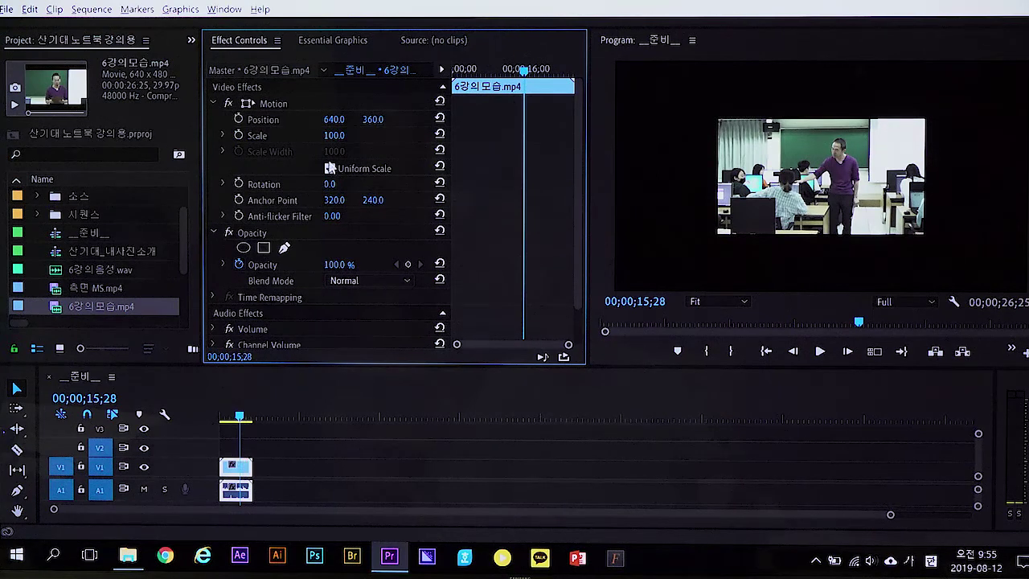
drag(334, 136, 371, 141)
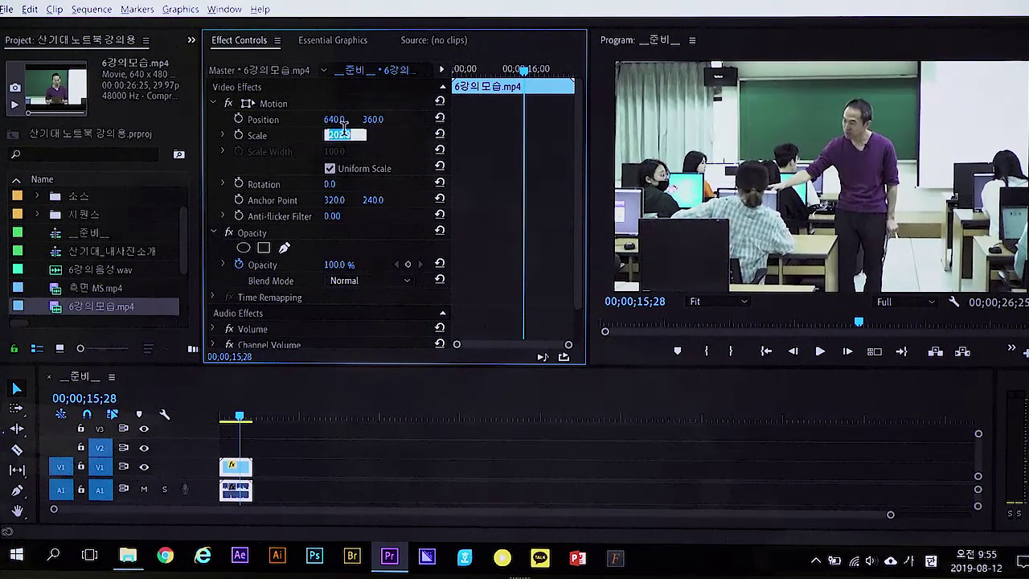
key(Return)
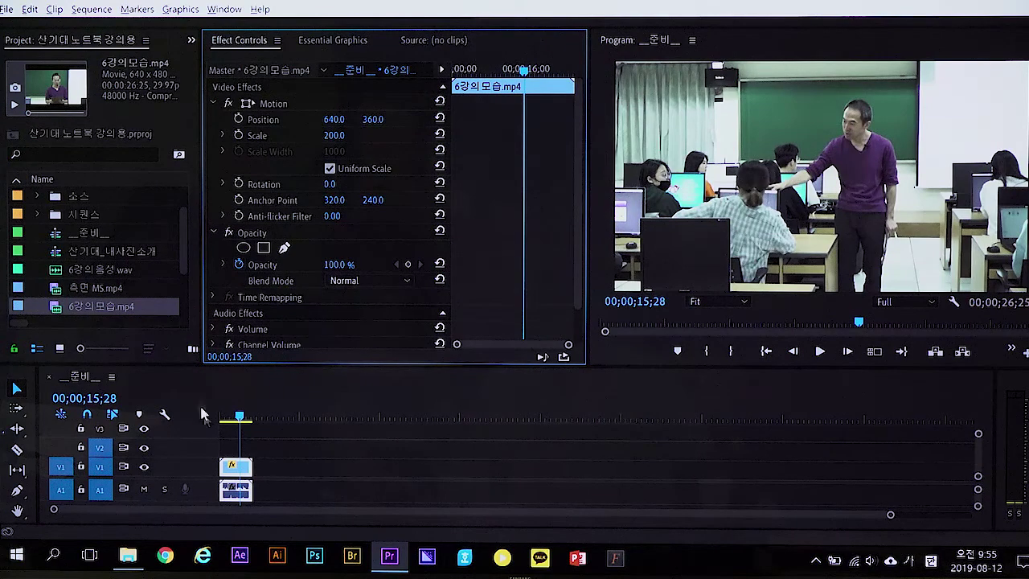
Step: Play the 6강의모습.mp4 clip from the beginning to review how the lecturer moves through the shot
drag(235, 419, 222, 419)
key(space)
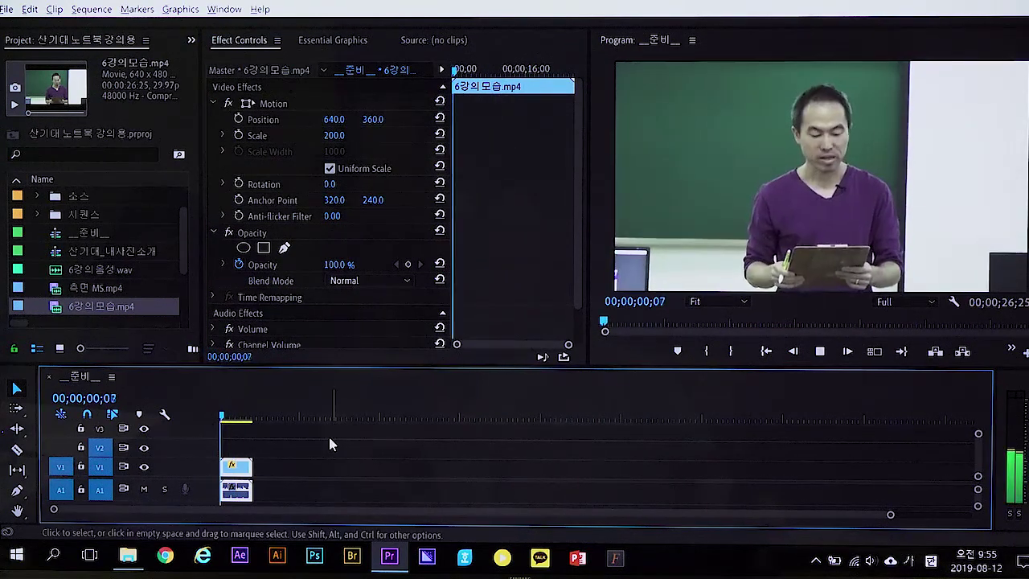
click(330, 439)
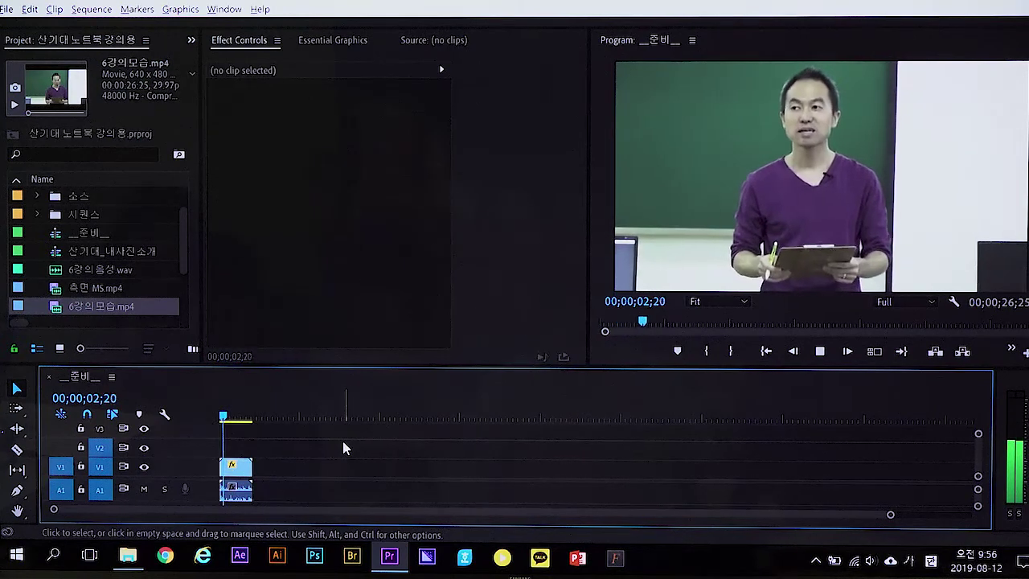
click(232, 419)
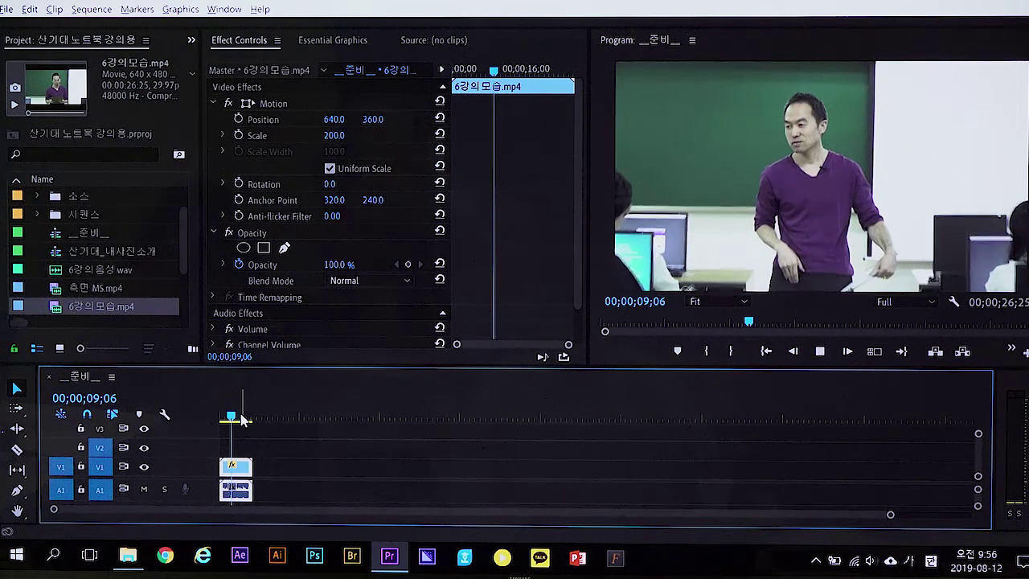
key(space)
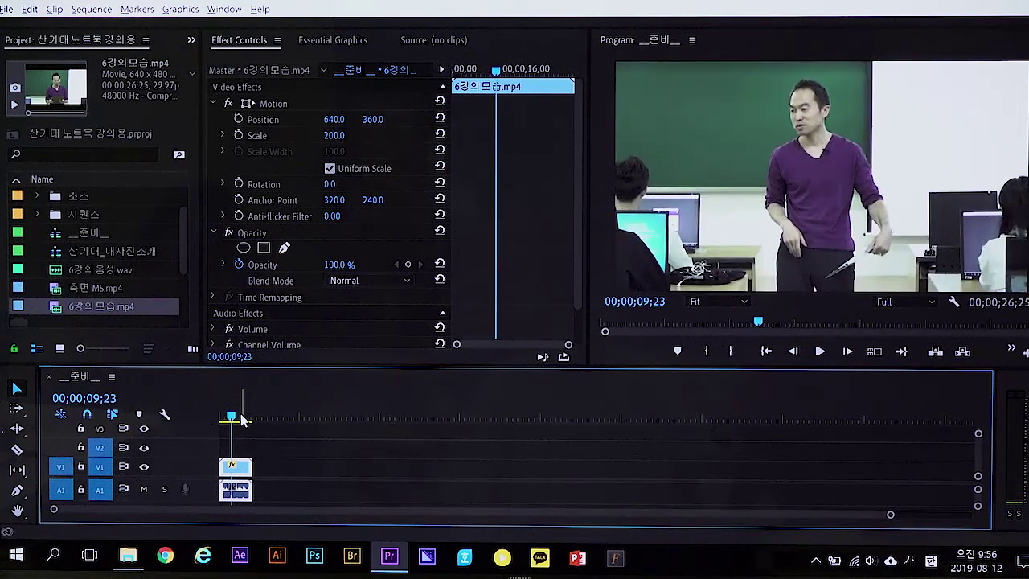
key(space)
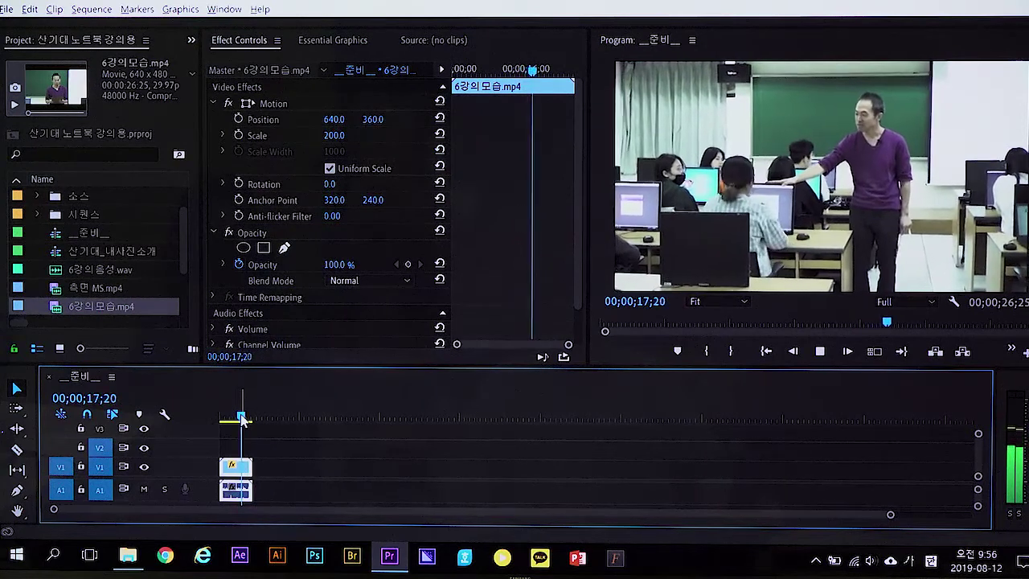
key(space)
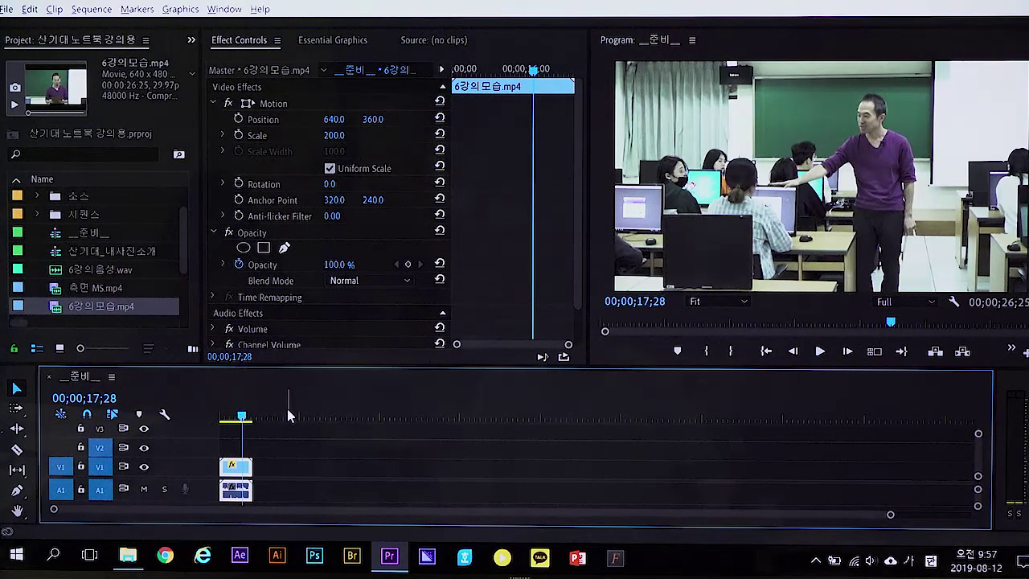
Step: Return the playhead to the clip's start and add an ellipse mask to its Opacity effect
click(215, 103)
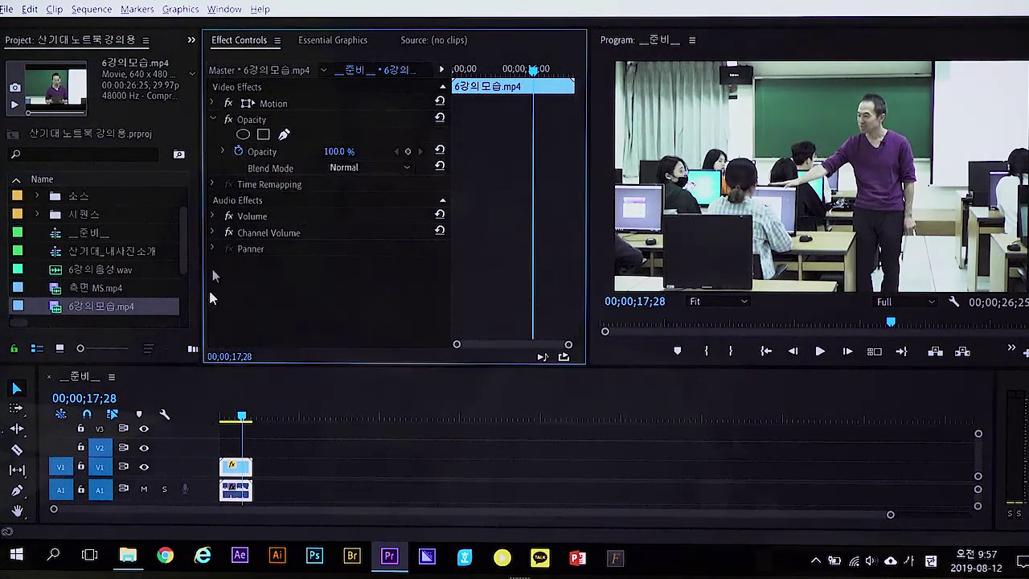
drag(247, 422, 221, 419)
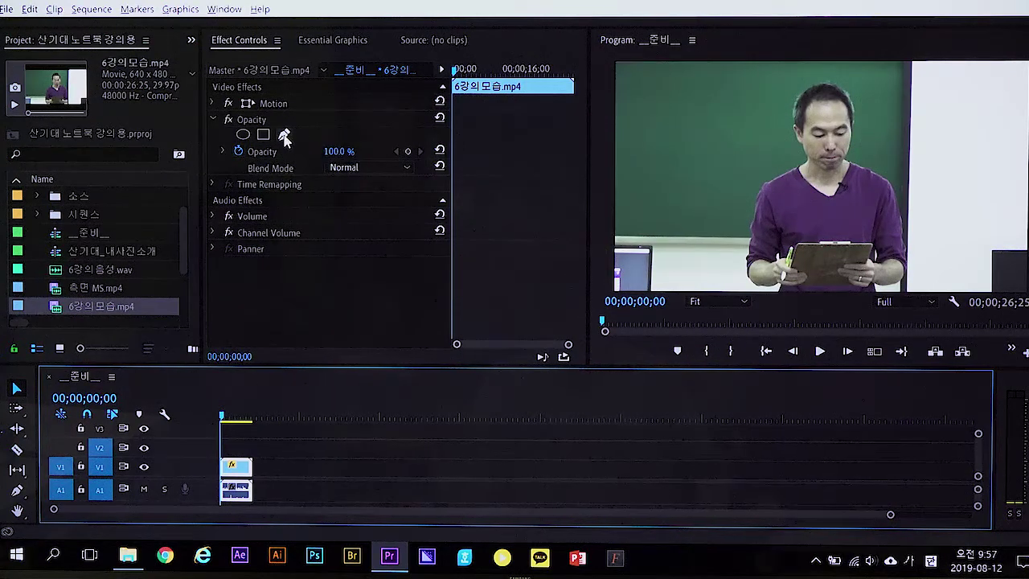
click(244, 135)
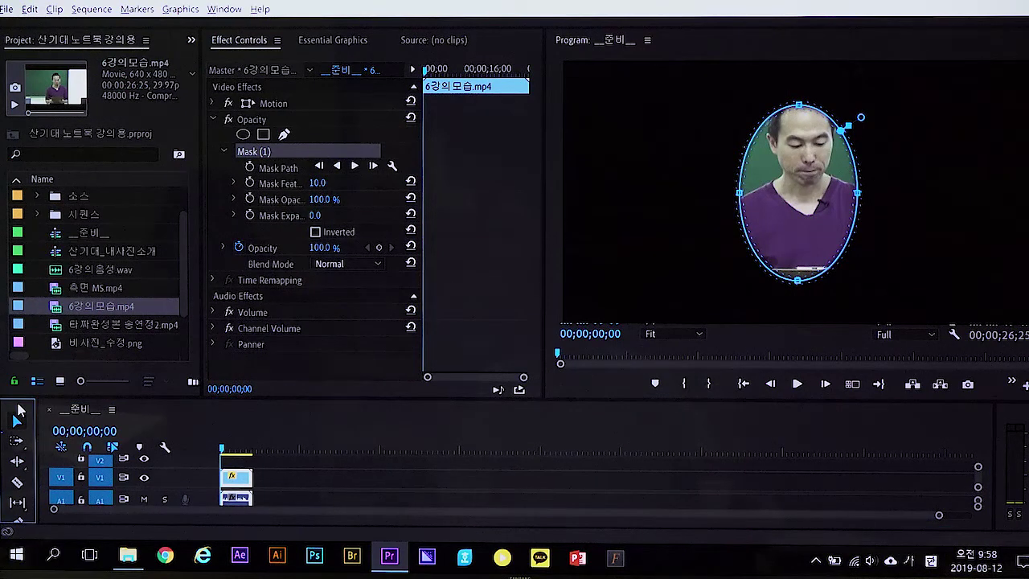
Step: Dock the Tools panel between the Project and Effect Controls panels and widen the Effect Controls area
drag(20, 410, 198, 249)
drag(288, 212, 93, 213)
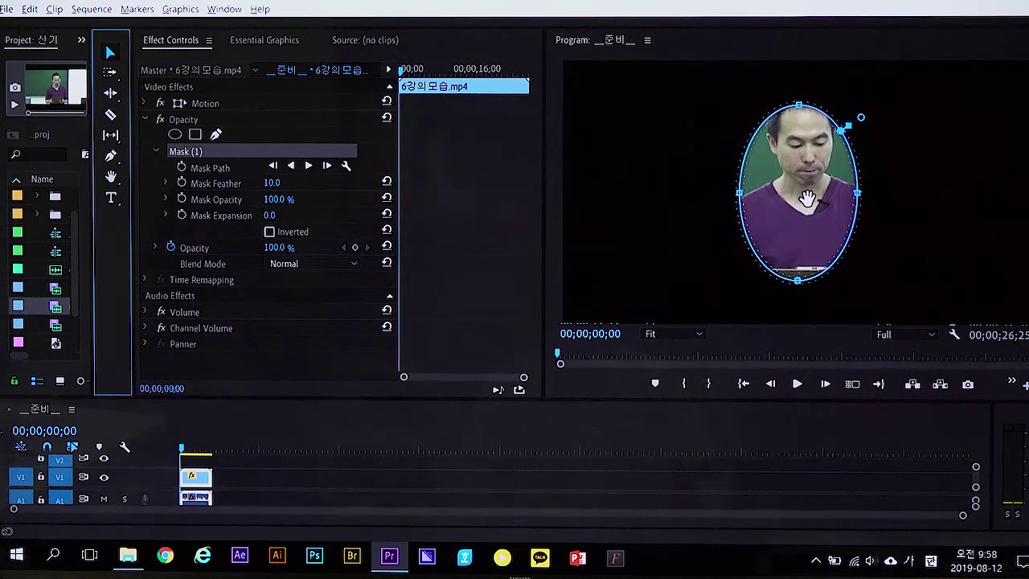
Step: Shorten the ellipse mask by adjusting its edge points and move it up over the lecturer's face
mouse_move(808, 198)
mouse_down()
mouse_move(785, 183)
mouse_move(869, 156)
mouse_move(688, 167)
mouse_move(936, 179)
mouse_move(772, 166)
mouse_move(762, 193)
mouse_move(914, 165)
mouse_move(877, 153)
mouse_move(798, 232)
mouse_move(811, 176)
mouse_move(784, 197)
mouse_move(793, 199)
mouse_up()
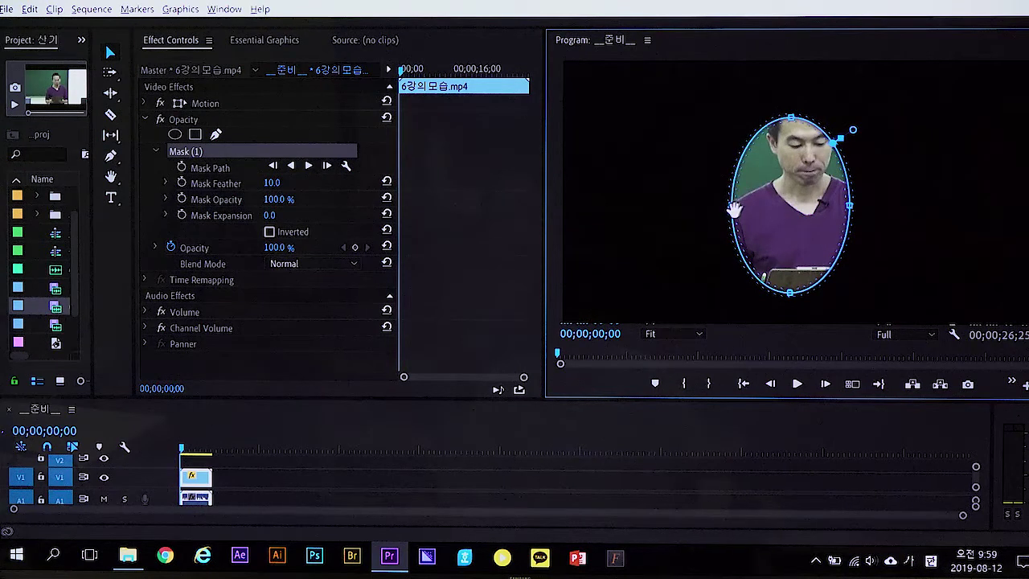
mouse_move(854, 211)
mouse_down()
mouse_move(941, 213)
mouse_move(817, 210)
mouse_move(835, 210)
mouse_up()
mouse_move(787, 121)
mouse_down()
mouse_move(784, 84)
mouse_move(786, 149)
mouse_move(786, 137)
mouse_up()
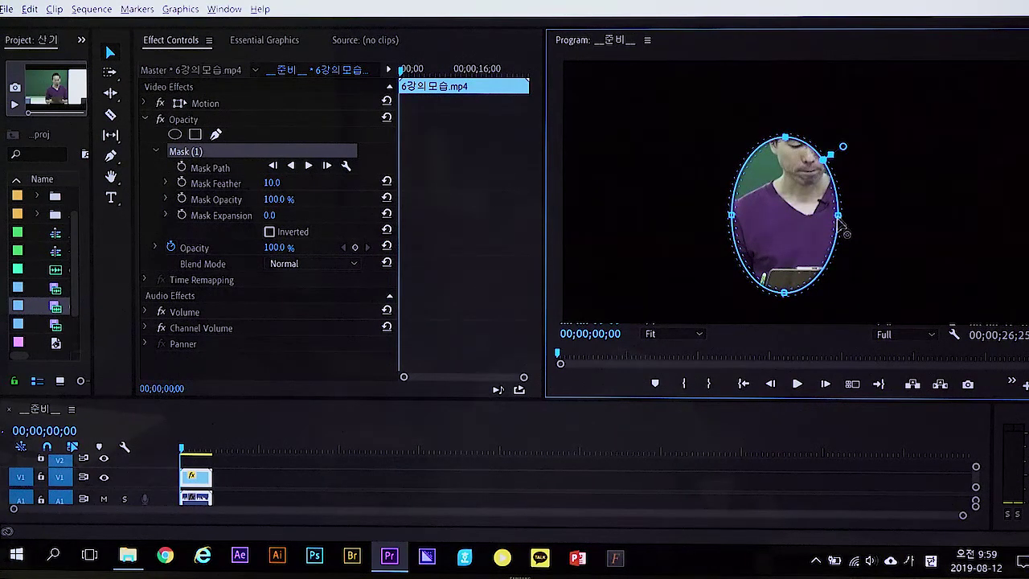
drag(838, 215, 853, 215)
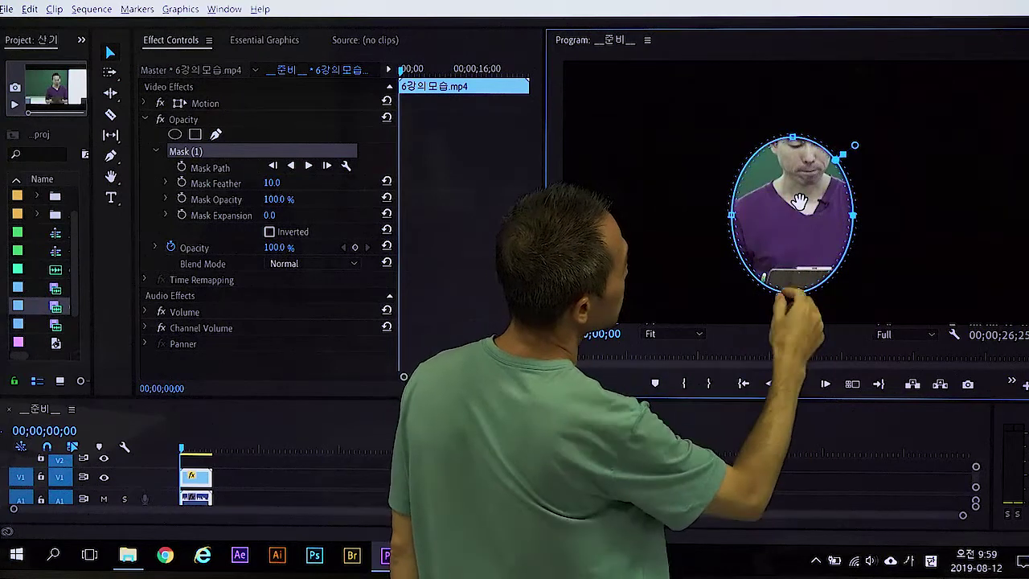
key(ctrl+s)
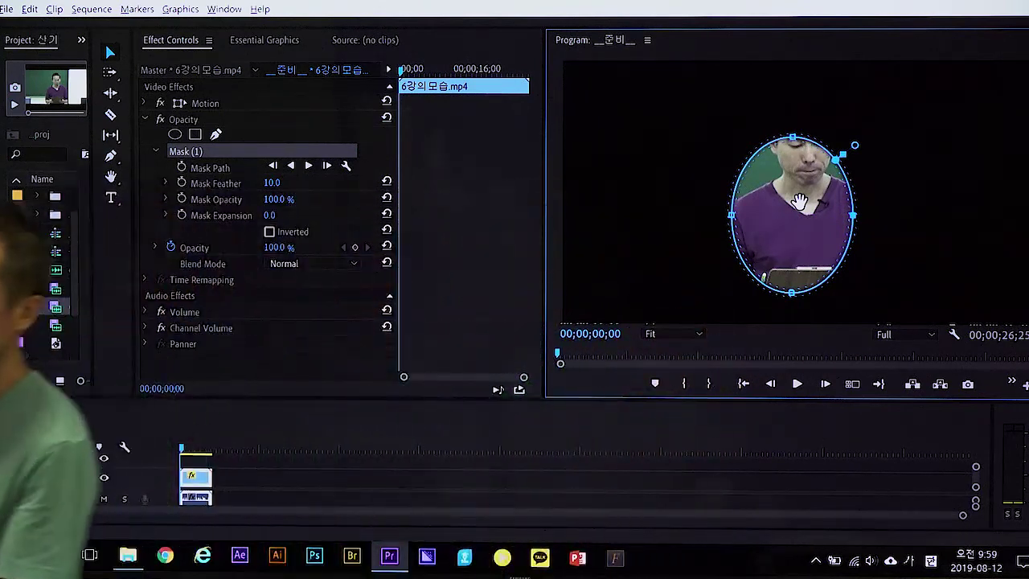
click(225, 170)
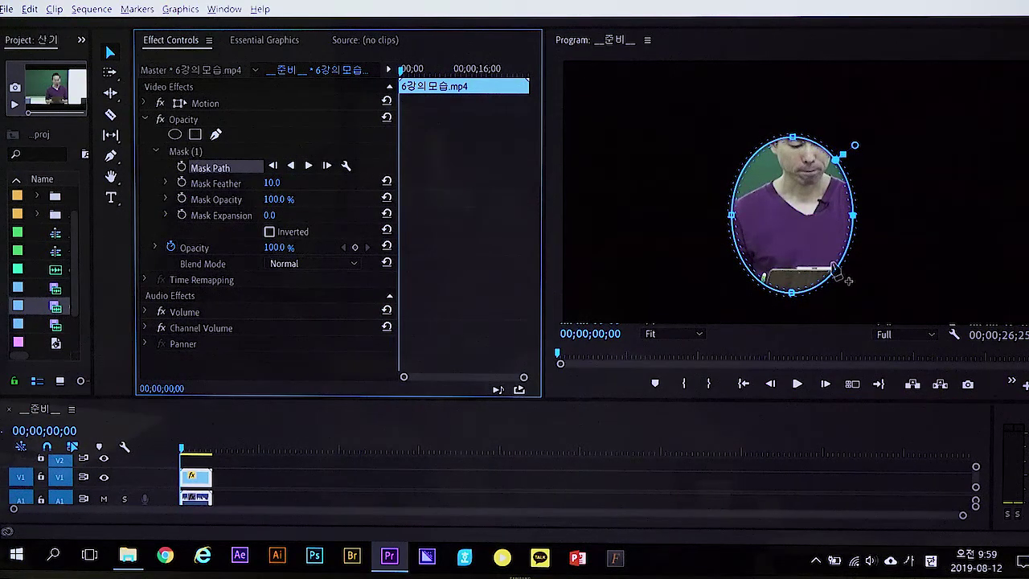
drag(793, 209, 801, 173)
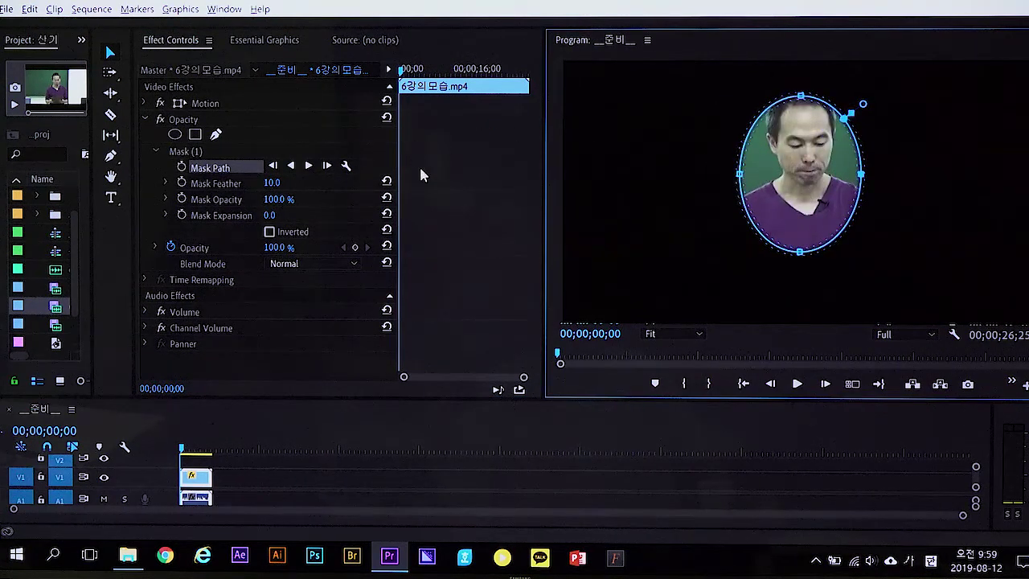
Step: Set the Mask Feather to 50 and move the mask up so it surrounds the lecturer's head
click(227, 184)
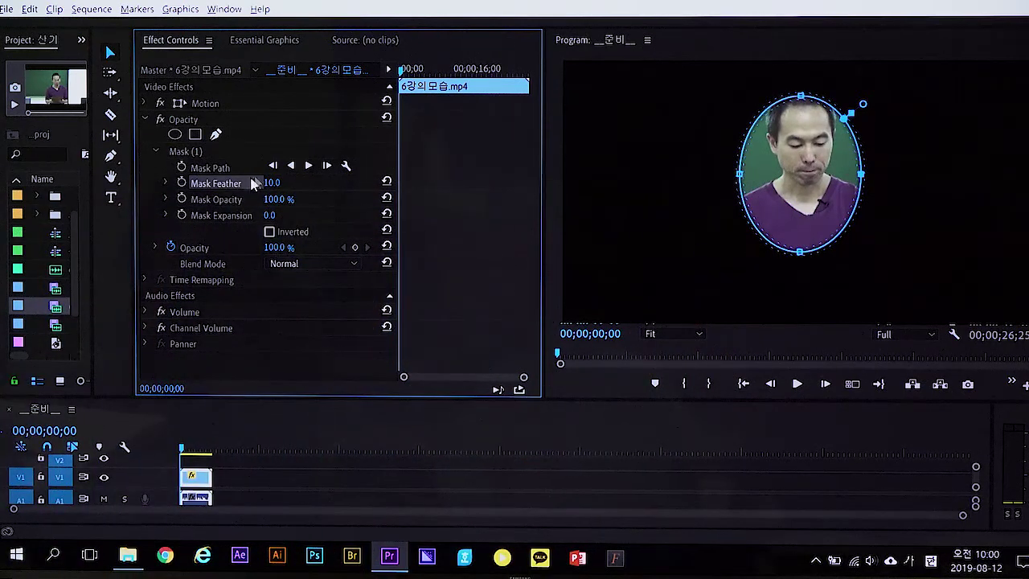
drag(272, 183, 318, 183)
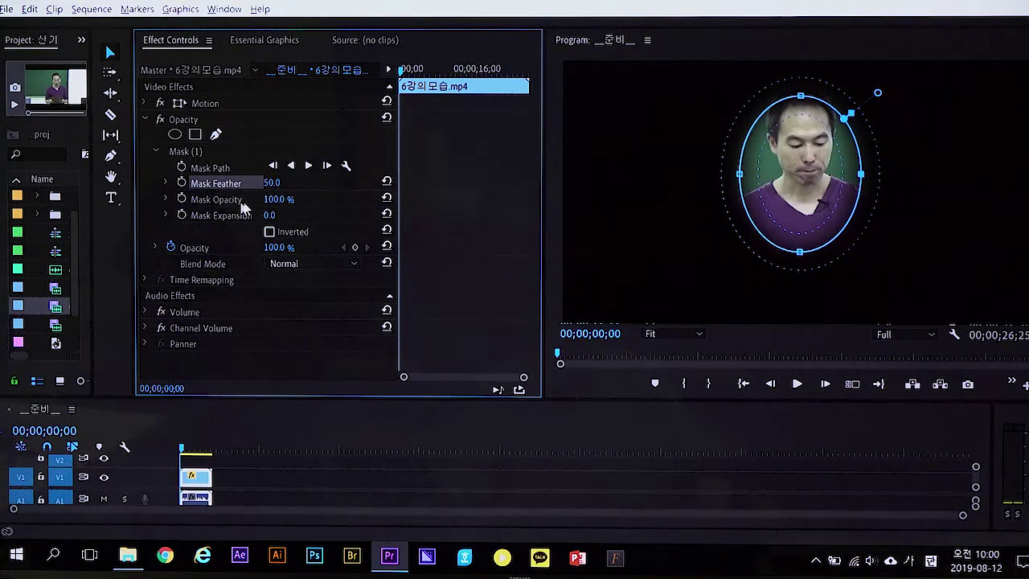
drag(279, 199, 319, 202)
drag(799, 185, 809, 145)
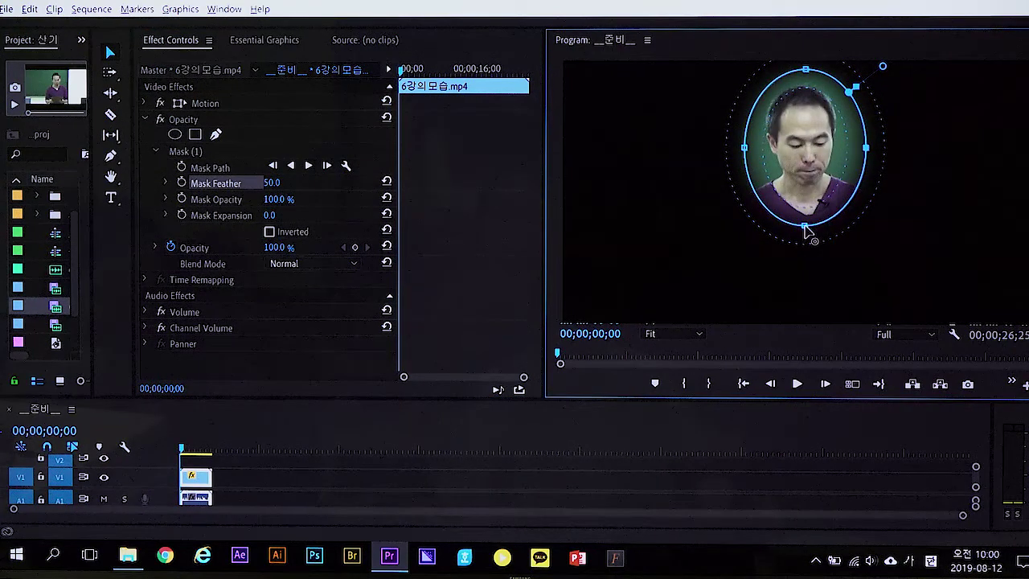
drag(807, 163, 804, 155)
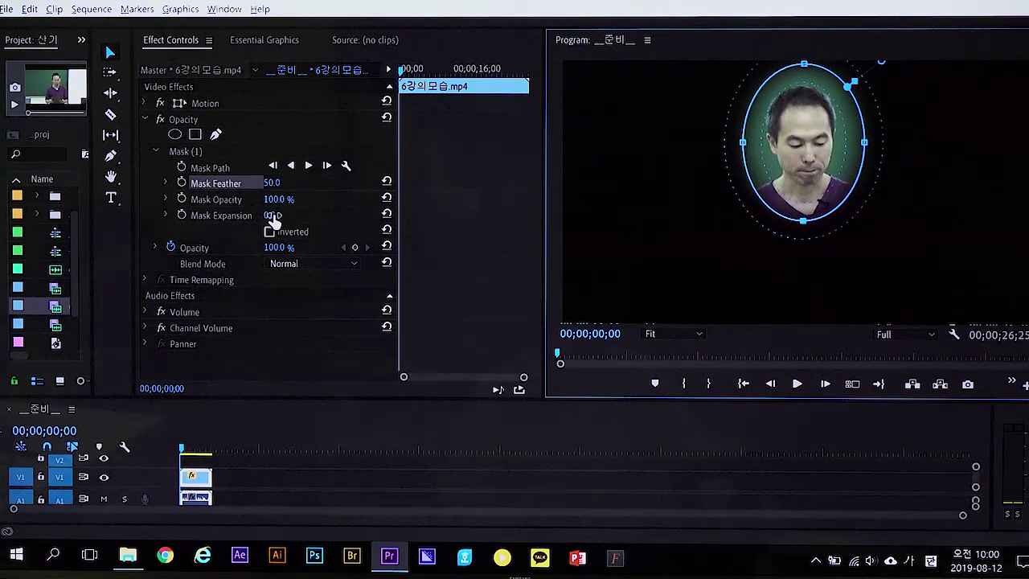
Step: Try shrinking and enlarging the mask with Mask Expansion, including a value of -16, and undo the change
drag(273, 217, 265, 217)
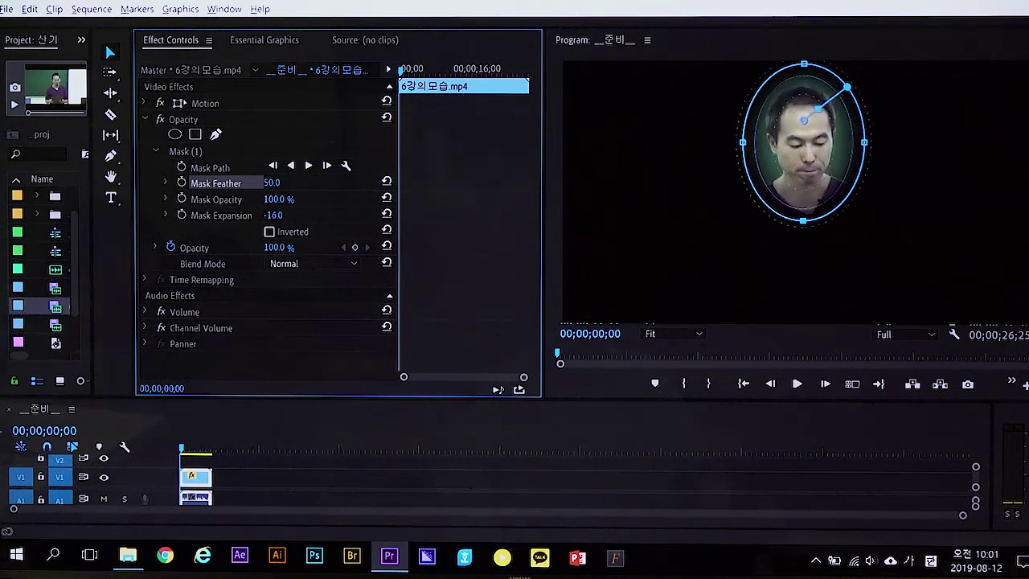
drag(270, 216, 266, 216)
drag(273, 215, 278, 218)
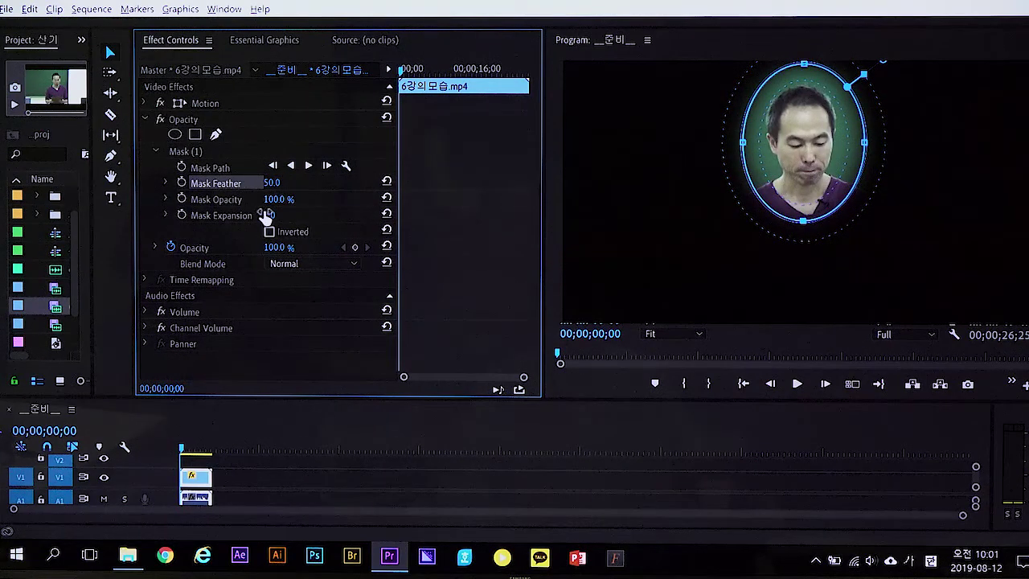
mouse_move(272, 216)
mouse_down()
mouse_move(242, 216)
mouse_move(290, 220)
mouse_up()
key(ctrl+z)
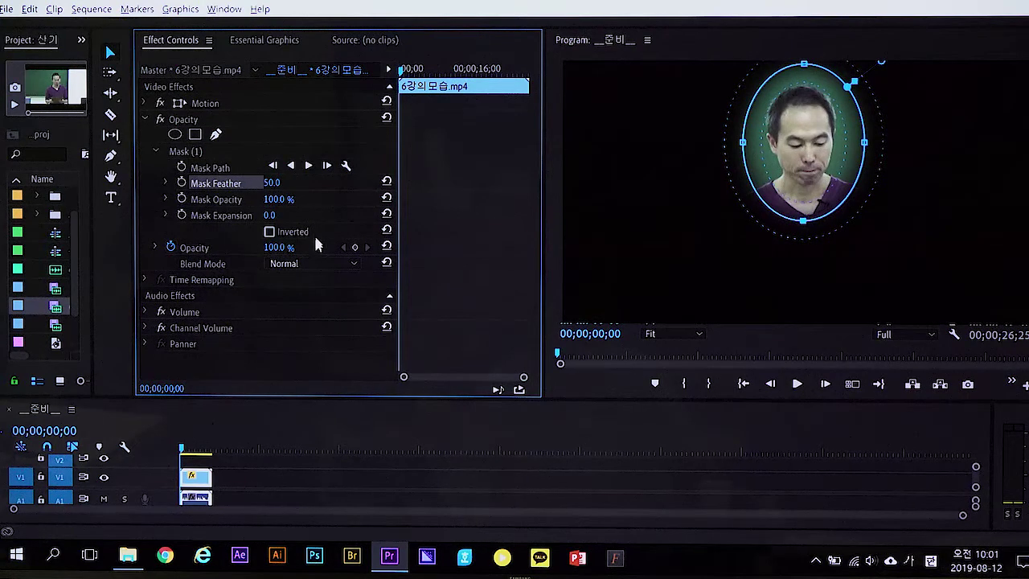
Step: Invert the mask, switch the inversion back off, and collapse the mask's settings
click(270, 232)
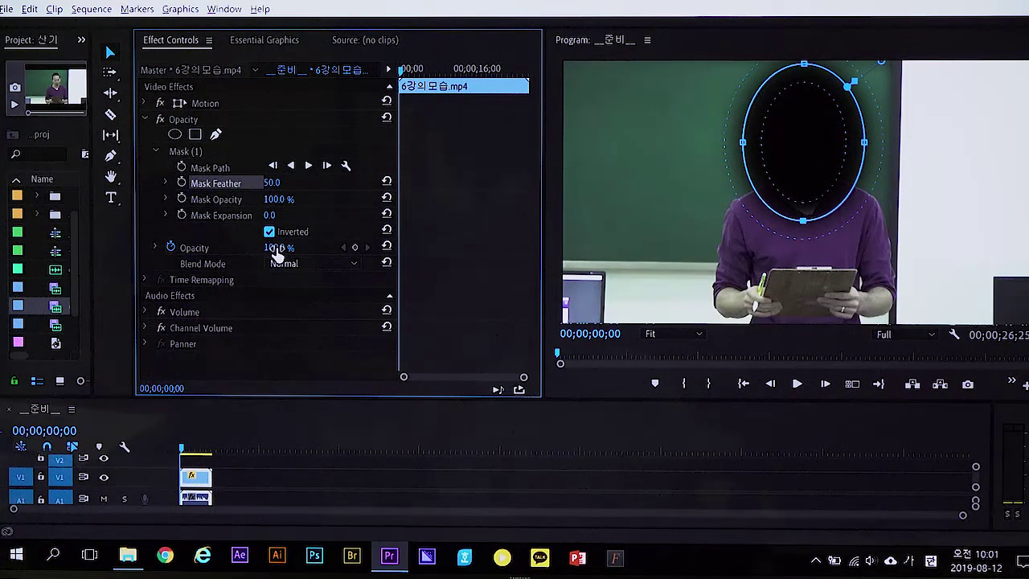
click(269, 232)
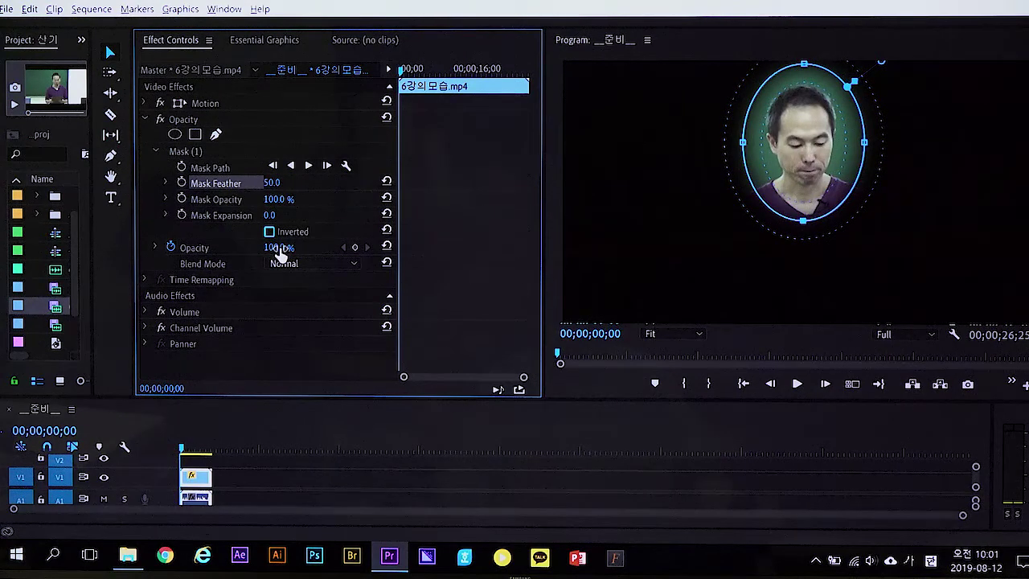
click(156, 152)
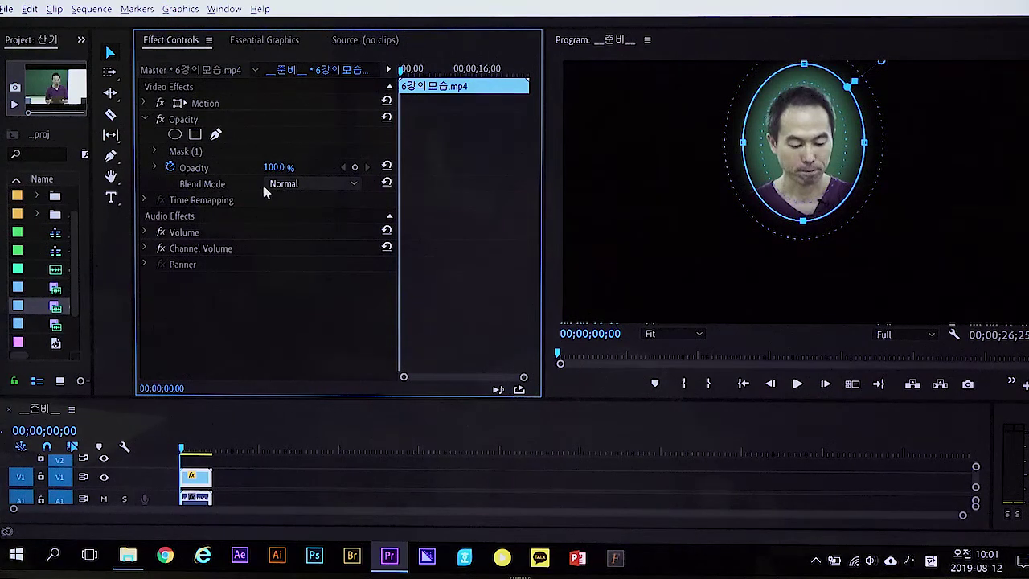
Step: Expand the ellipse mask's settings, narrow and shorten the mask, and centre it over the lecturer's face
click(160, 152)
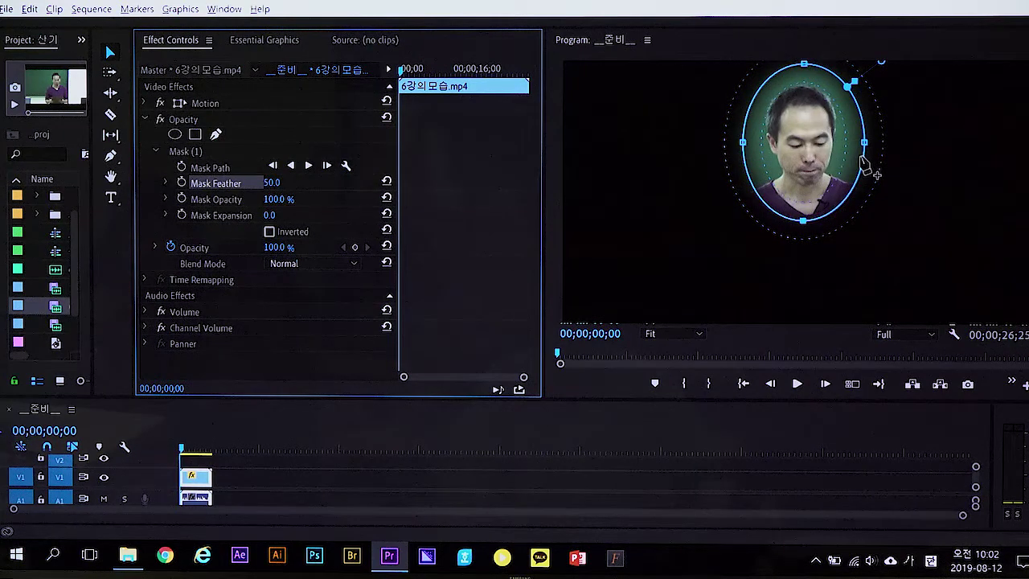
drag(864, 149, 836, 150)
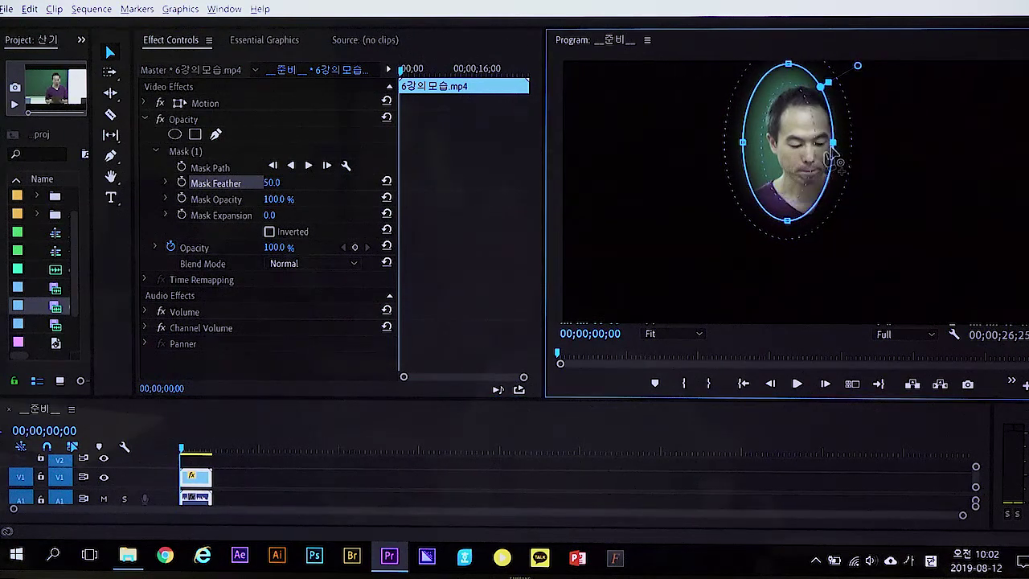
drag(788, 222, 789, 200)
drag(787, 149, 802, 149)
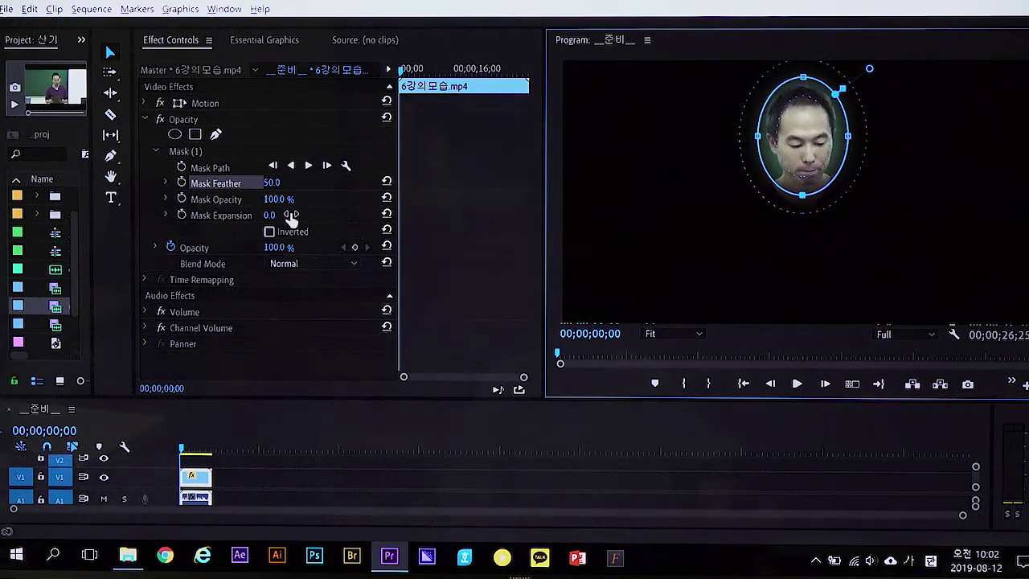
Step: Set the Mask Feather to 30 and nudge the mask slightly over the lecturer's face
click(275, 184)
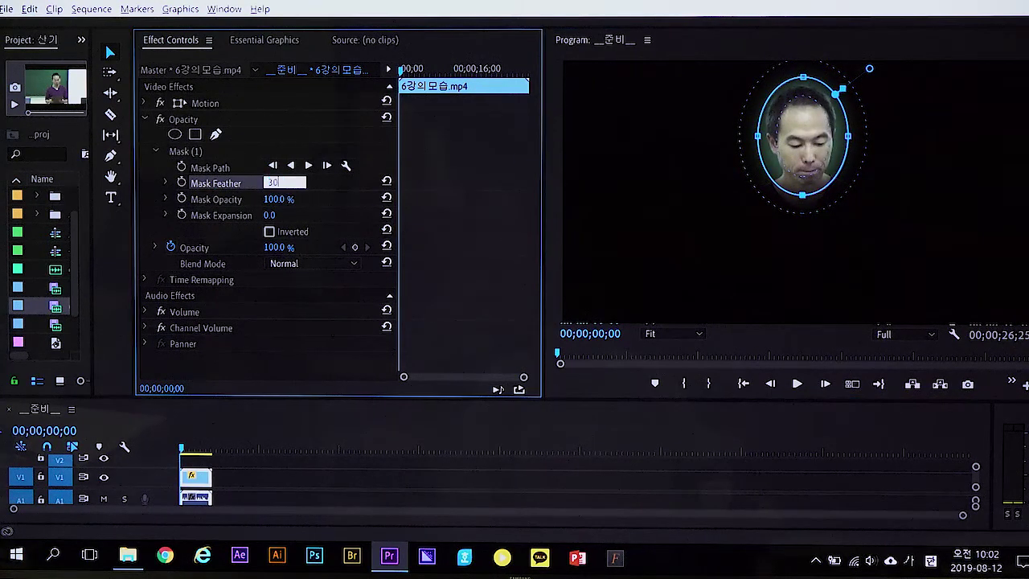
text(30)
key(Return)
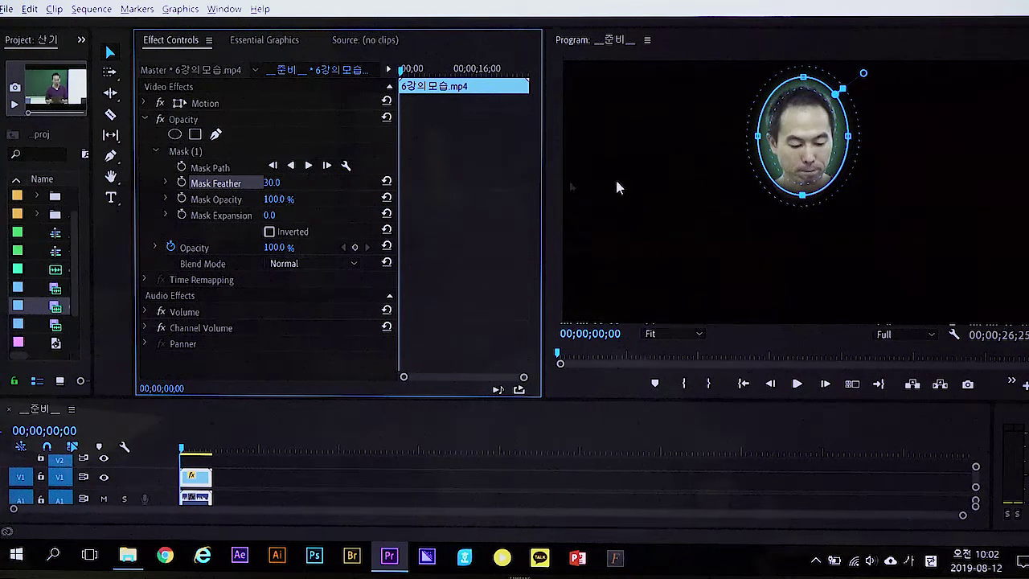
drag(815, 149, 816, 150)
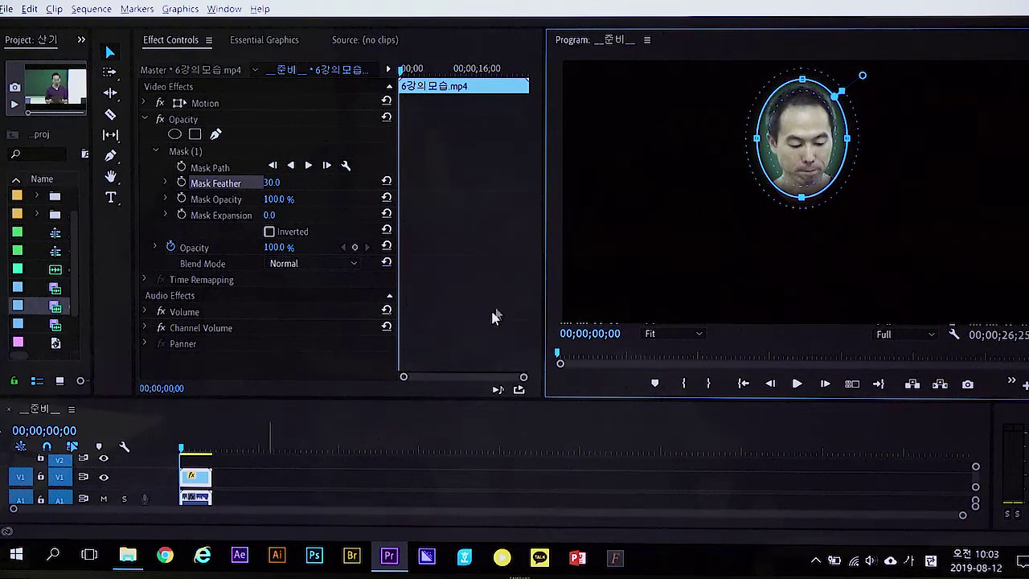
Step: Deselect the clip and play the sequence to check whether the static mask follows the lecturer's face
click(262, 470)
key(space)
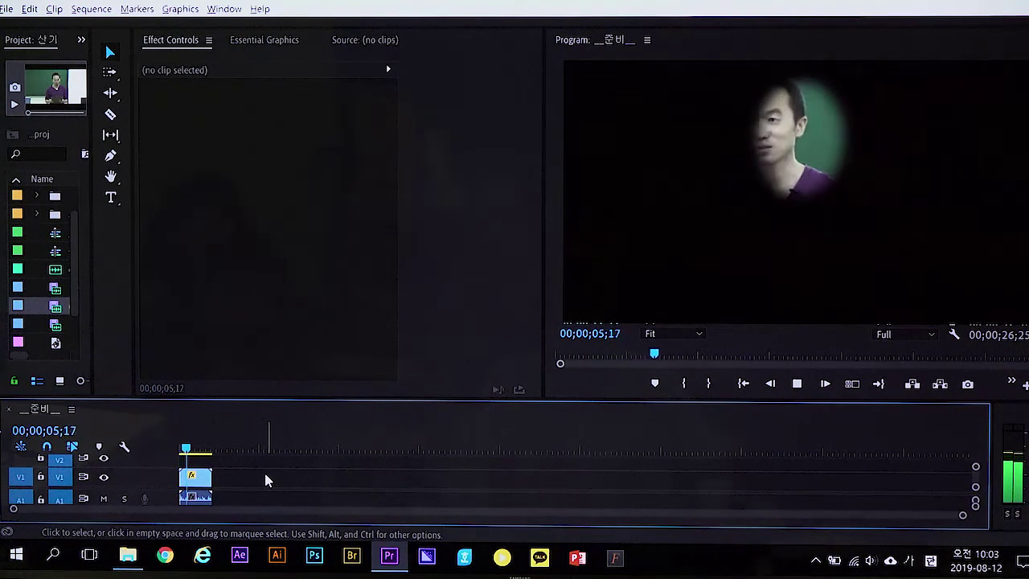
key(space)
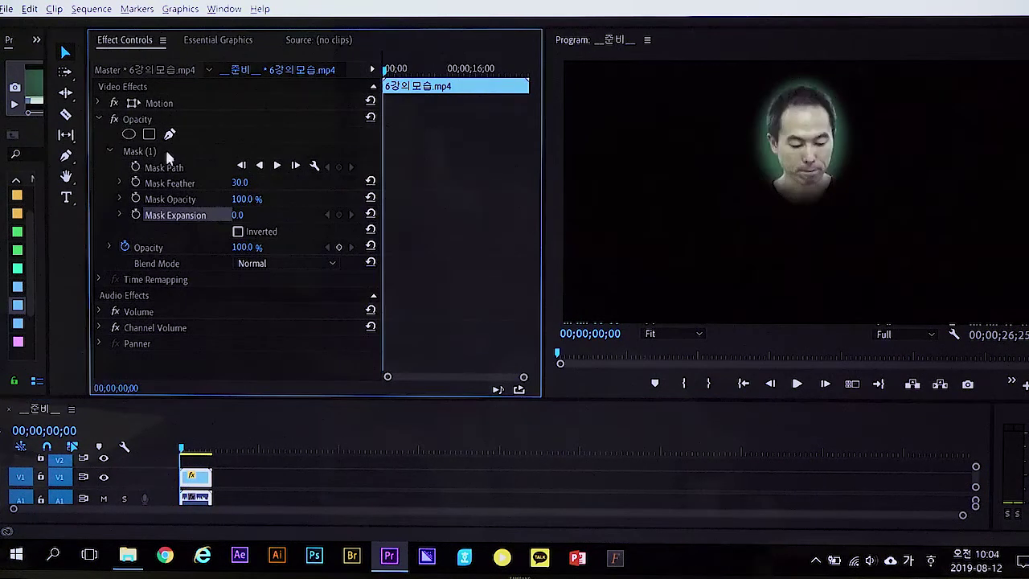
Step: Track the mask forward to 00;00;06;26, stop the tracking, and recentre the mask on the lecturer's face
click(167, 152)
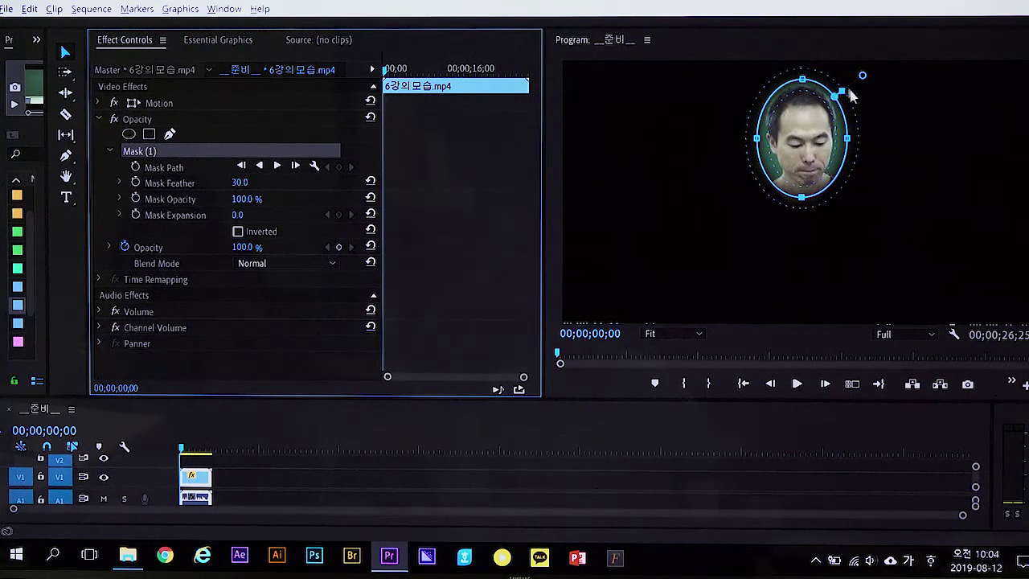
click(277, 165)
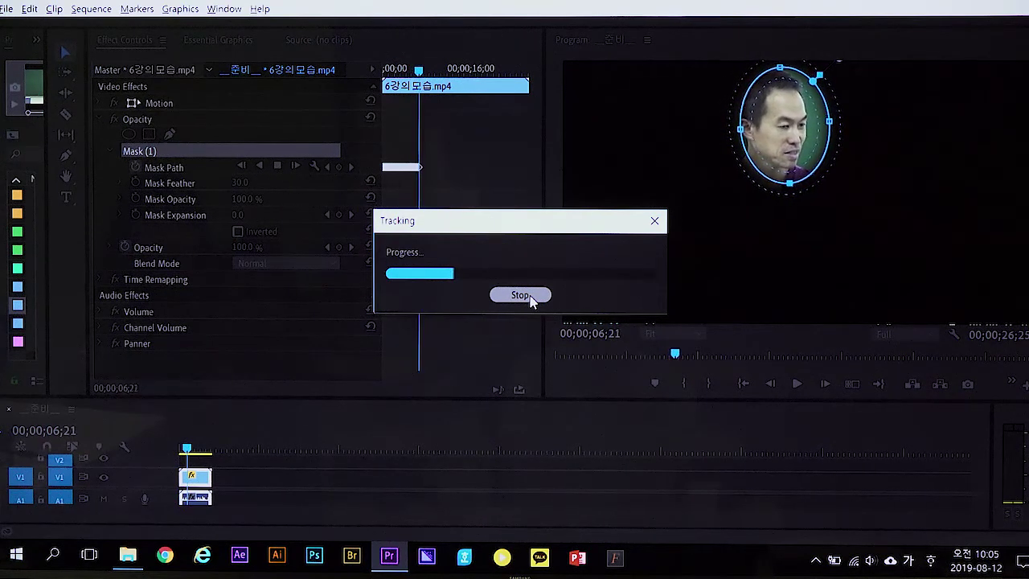
click(523, 295)
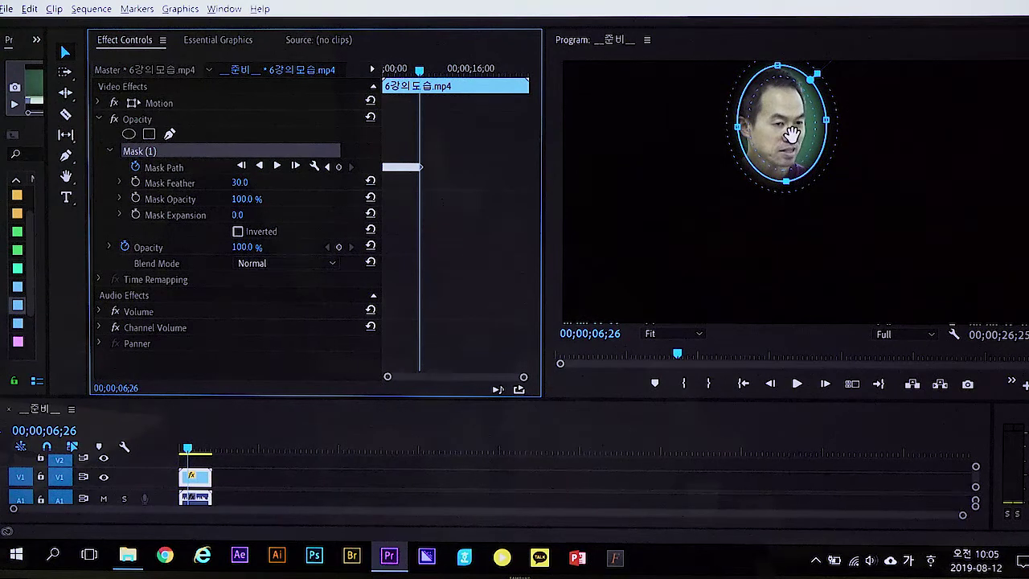
drag(792, 135, 785, 130)
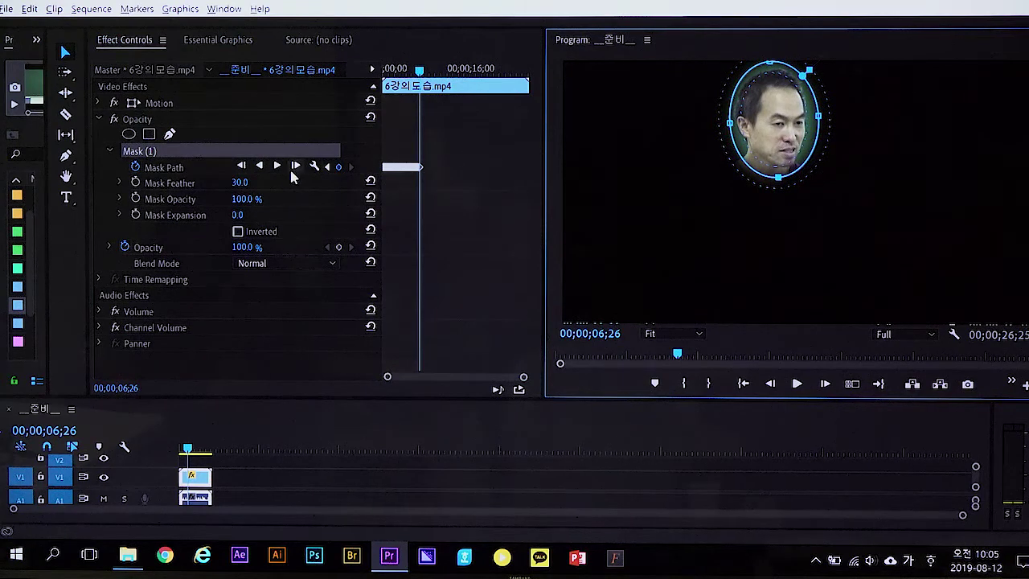
Step: Continue tracking the mask forward to 00;00;07;29 and move it back over the lecturer's face
click(277, 166)
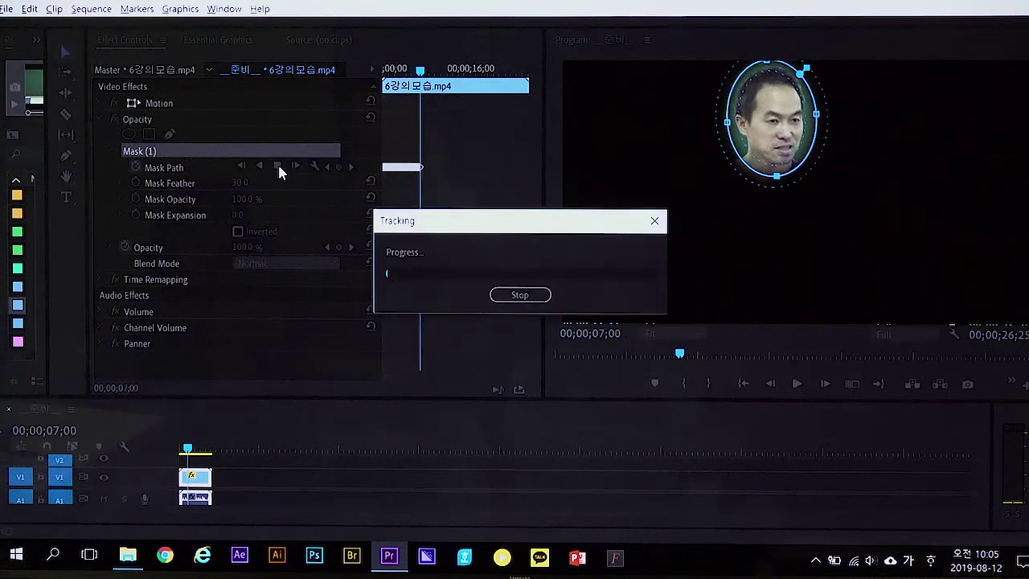
click(522, 297)
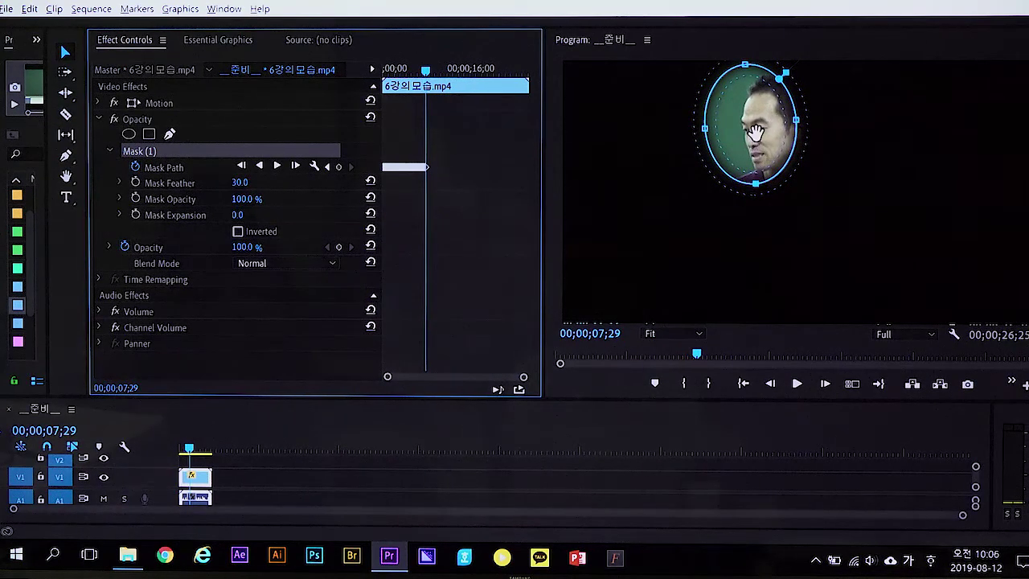
drag(760, 131, 788, 135)
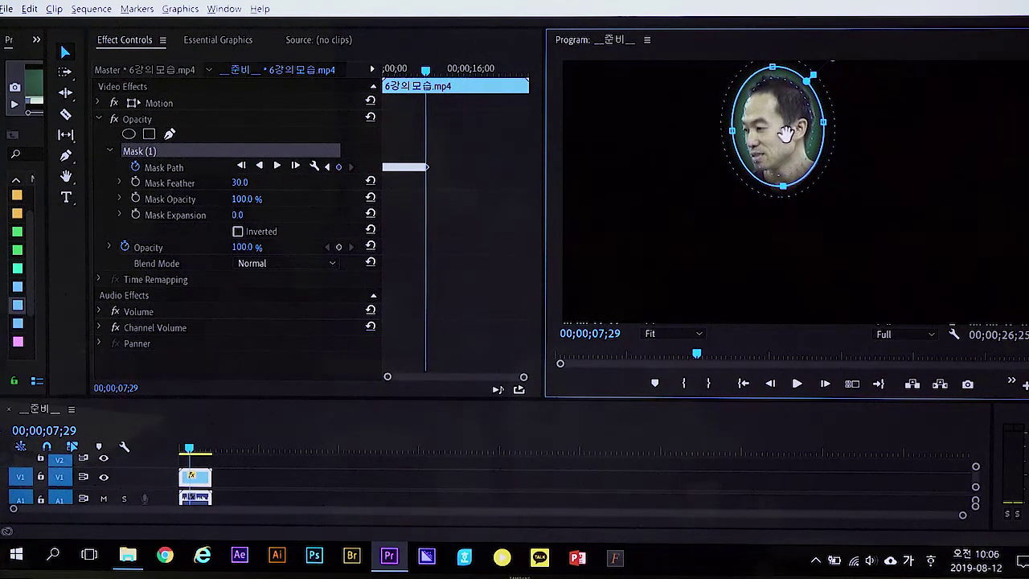
Step: Resume tracking the mask forward to 00;00;09;16 and shift it slightly to recentre it on the face
click(278, 165)
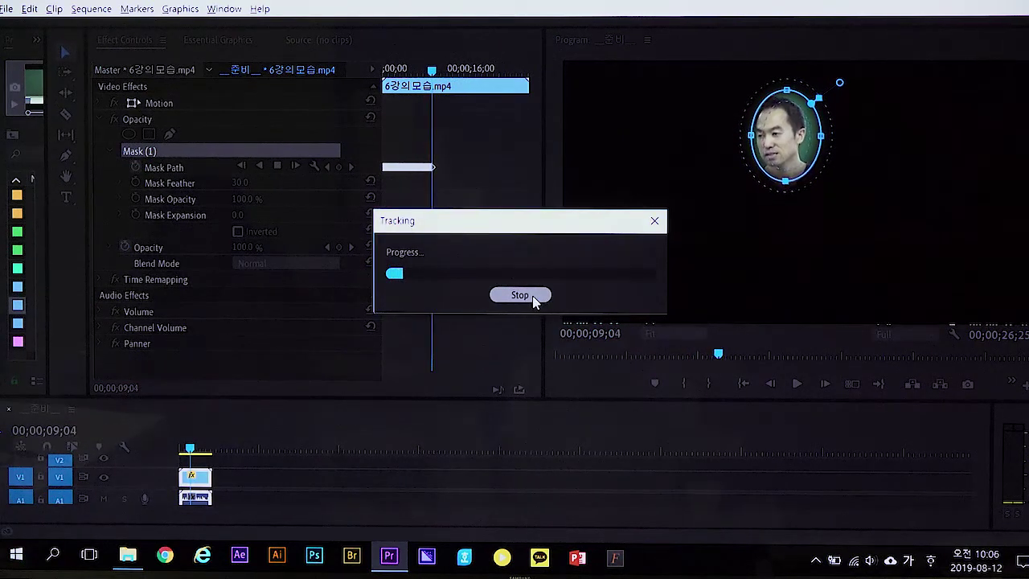
click(533, 300)
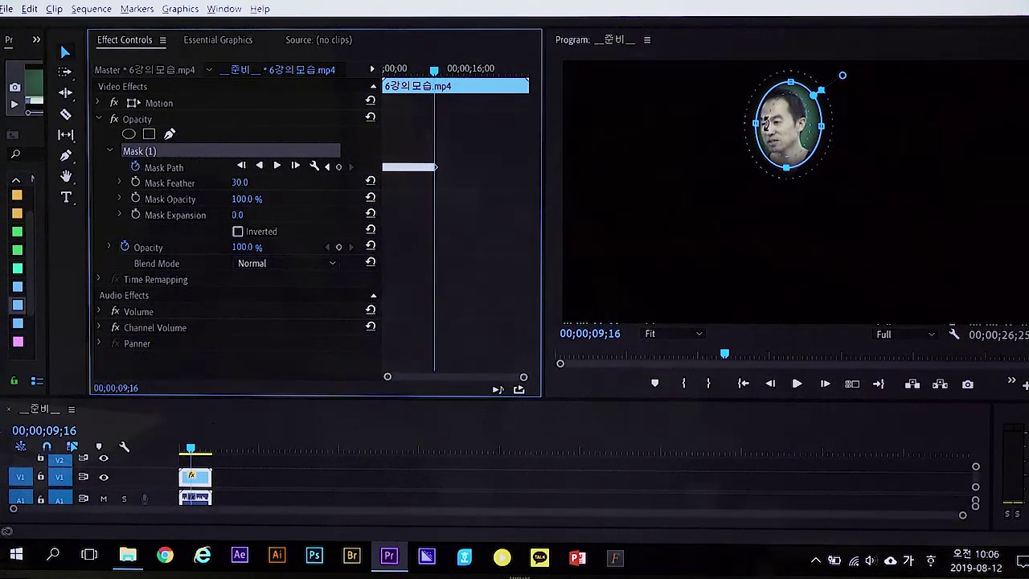
drag(792, 128, 783, 128)
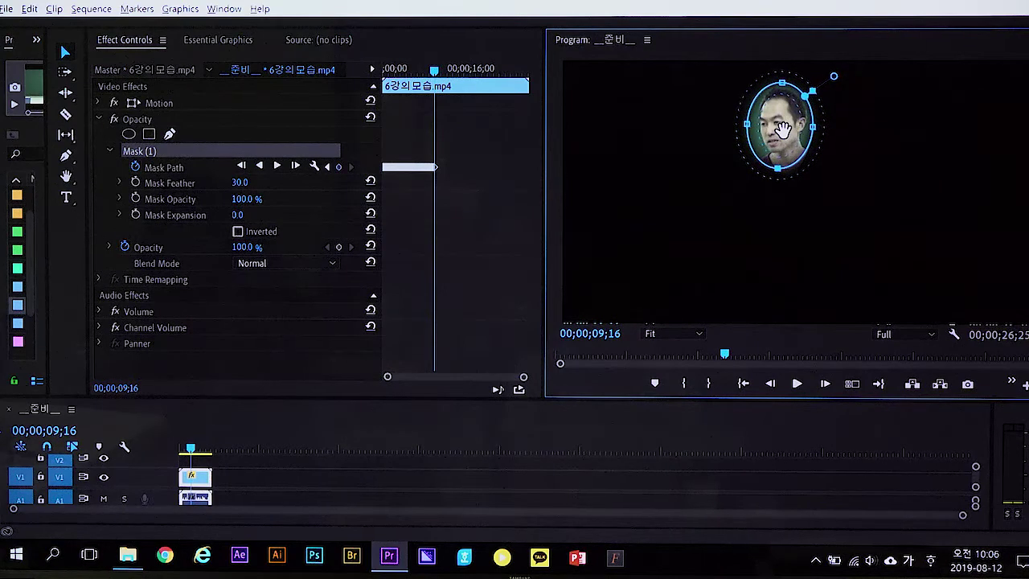
Step: Track the mask forward to 00;00;11;04, rotate the tilted ellipse upright, and nudge it onto the lecturer's face
click(276, 165)
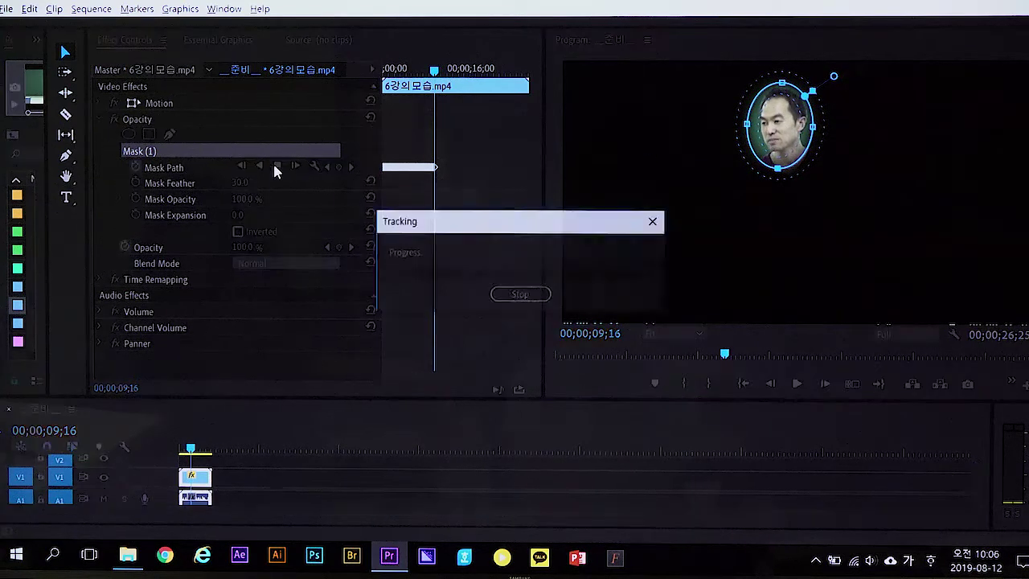
click(508, 296)
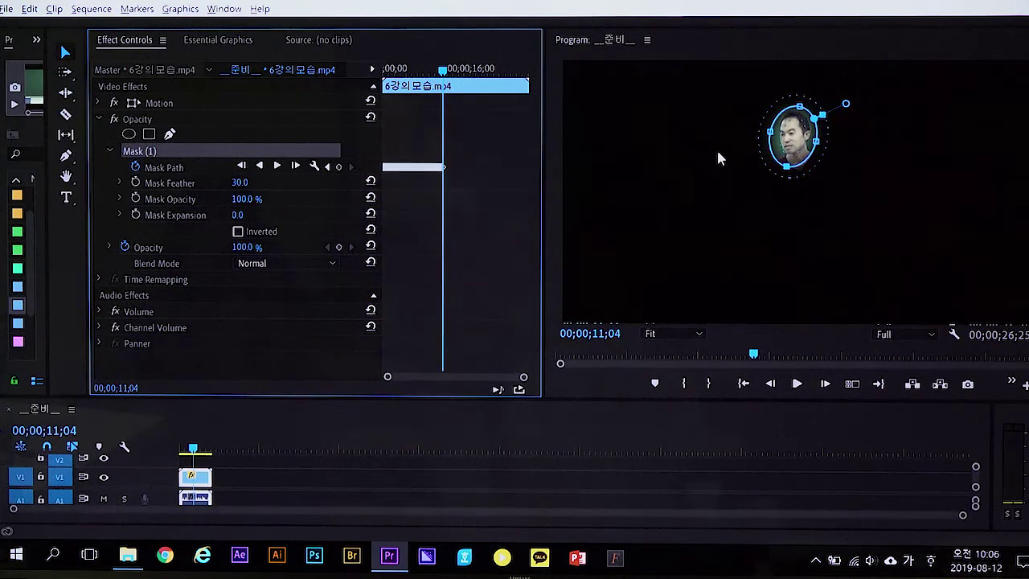
click(805, 88)
drag(804, 88, 794, 88)
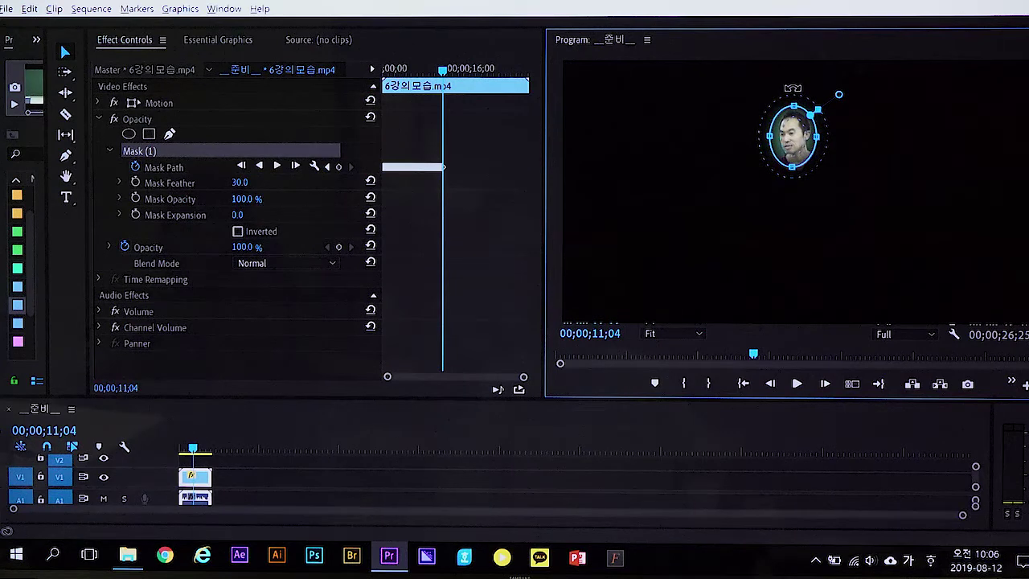
drag(792, 129, 794, 131)
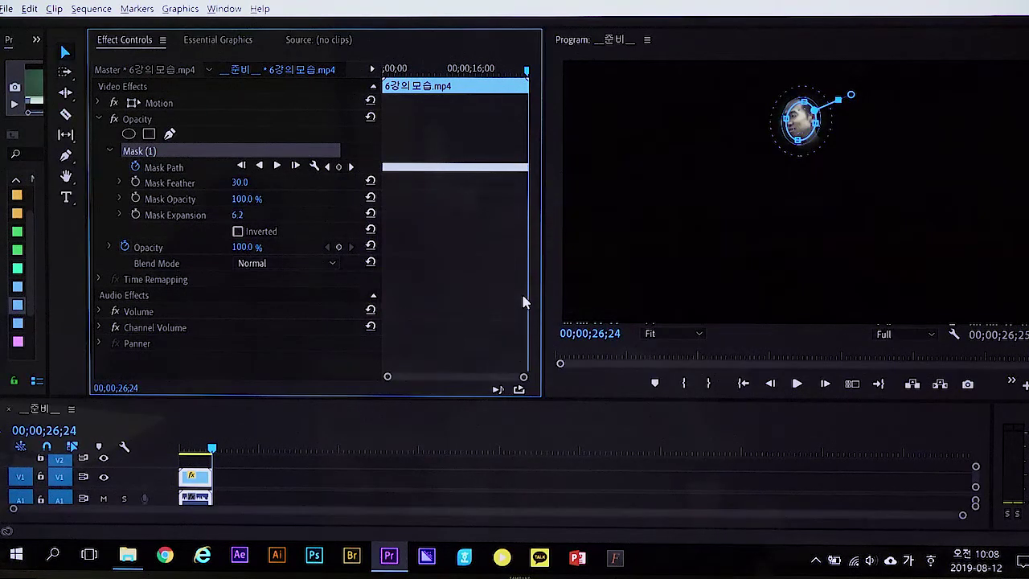
Step: Duplicate the masked lecture clip from track V1 onto V2 and move the playhead to 00;00;14;21
drag(414, 76, 460, 90)
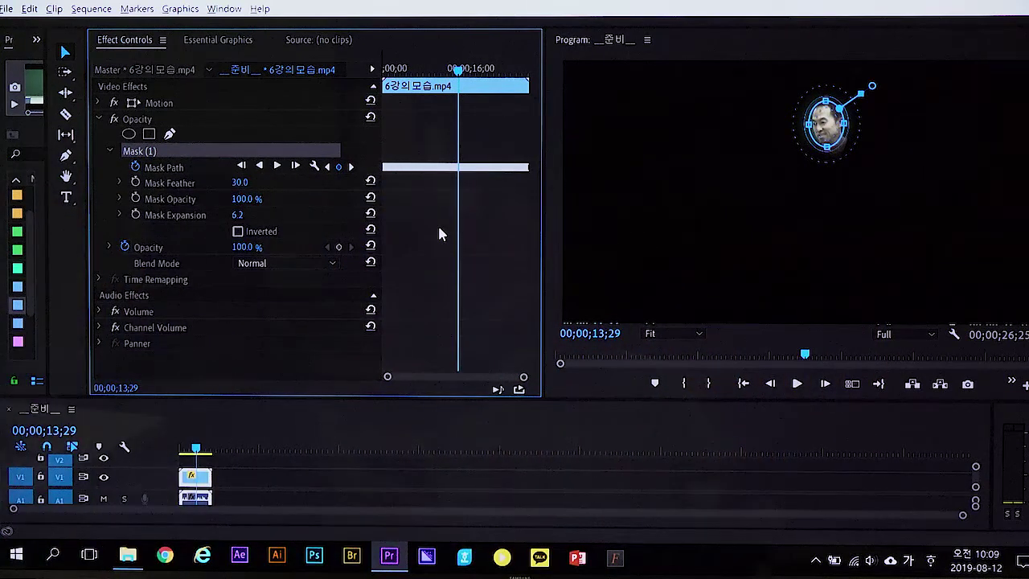
drag(354, 397, 357, 295)
click(198, 448)
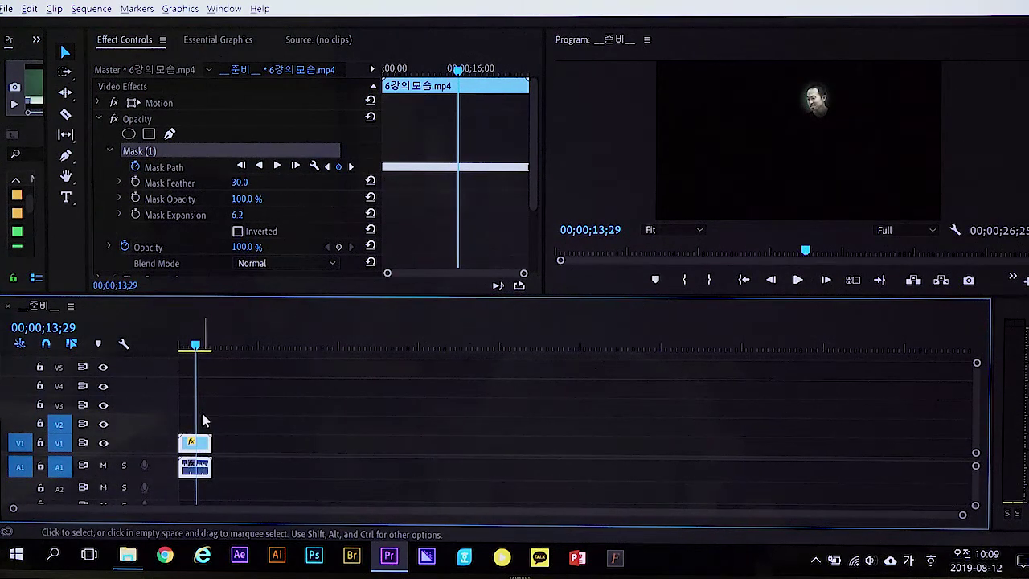
drag(212, 348, 252, 349)
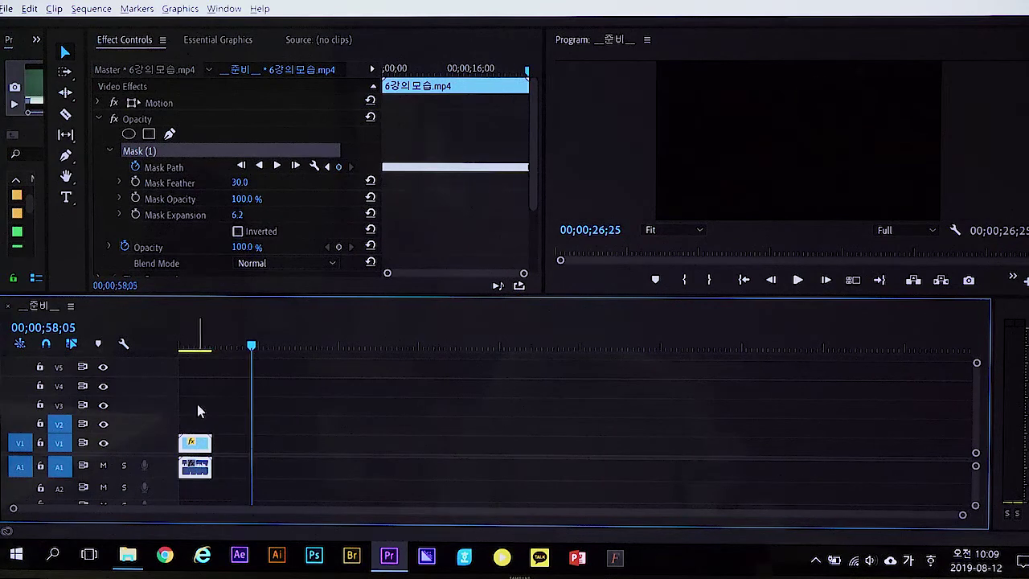
drag(199, 449, 199, 430)
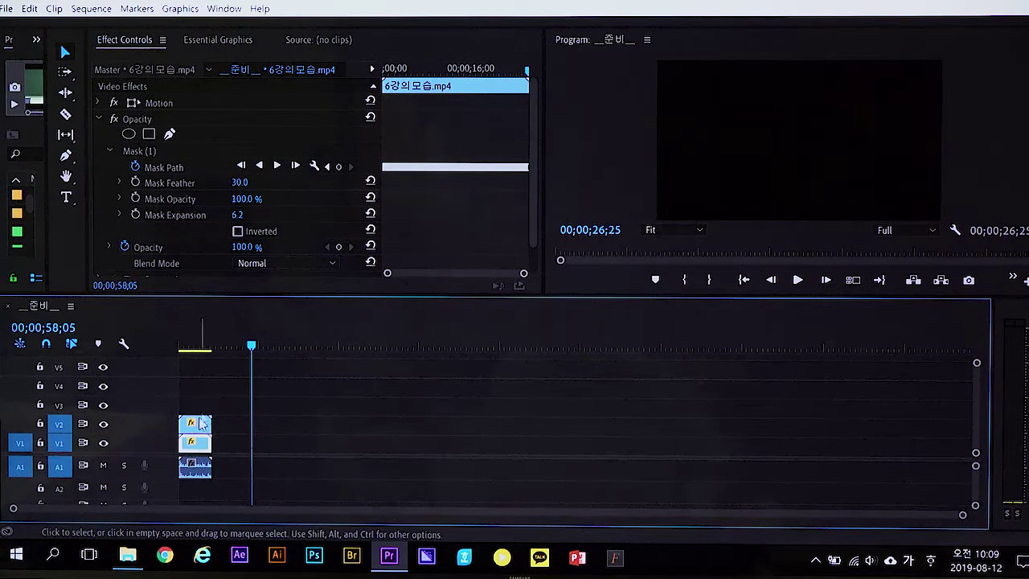
click(196, 346)
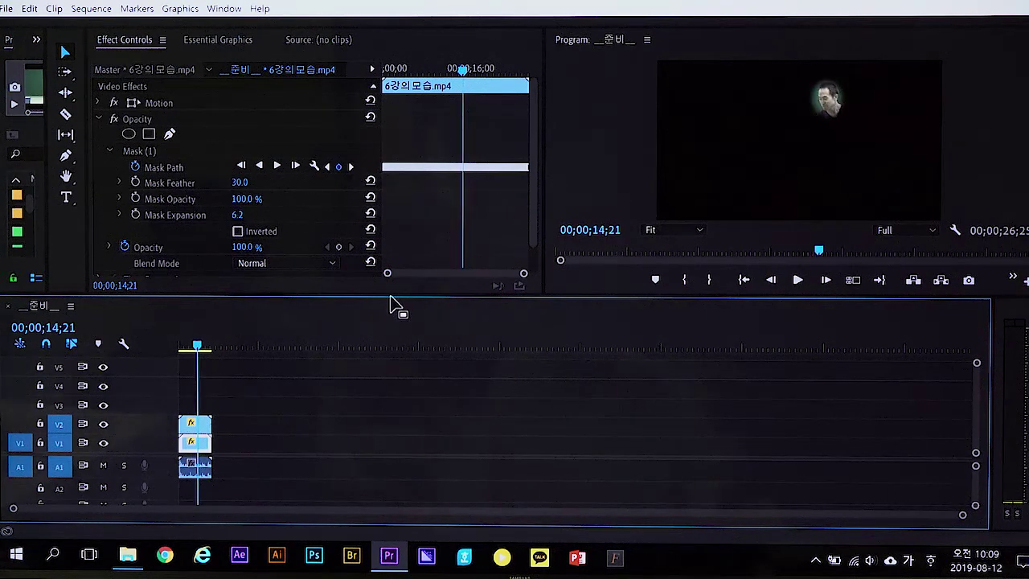
drag(394, 296, 402, 338)
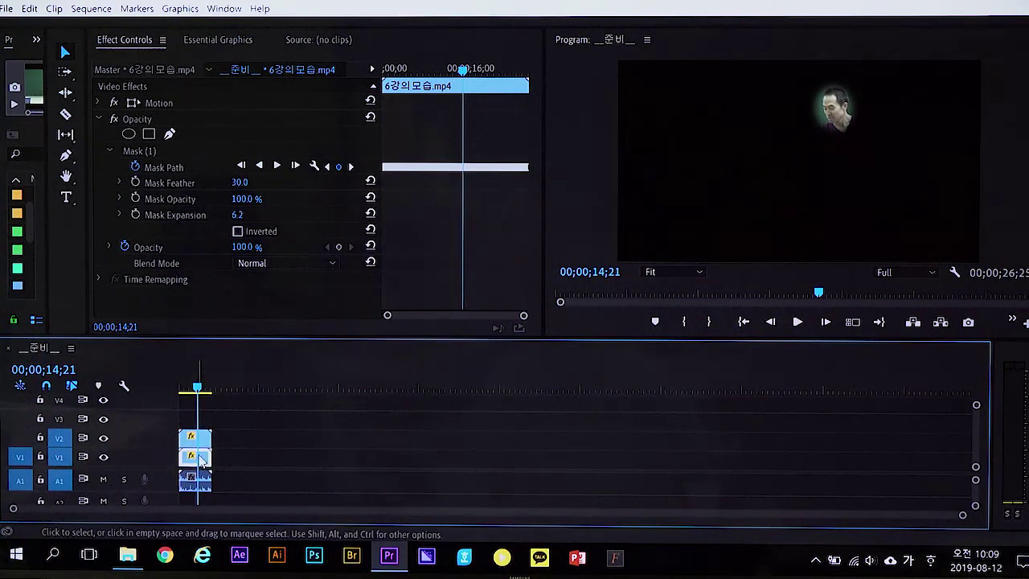
Step: Delete the opacity mask from the V1 clip and move the playhead to 00;00;10;12
click(153, 149)
key(Delete)
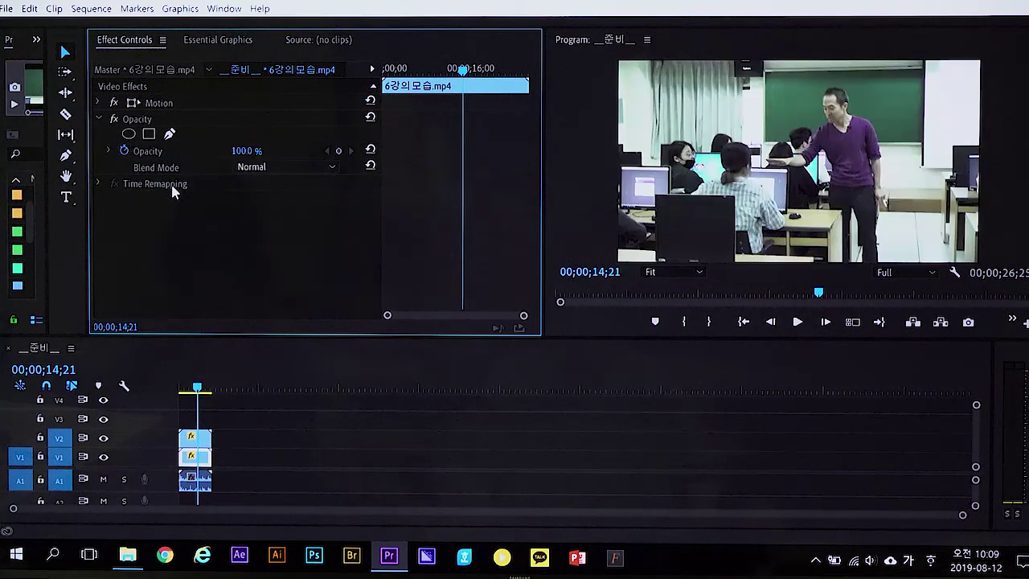
drag(197, 389, 192, 391)
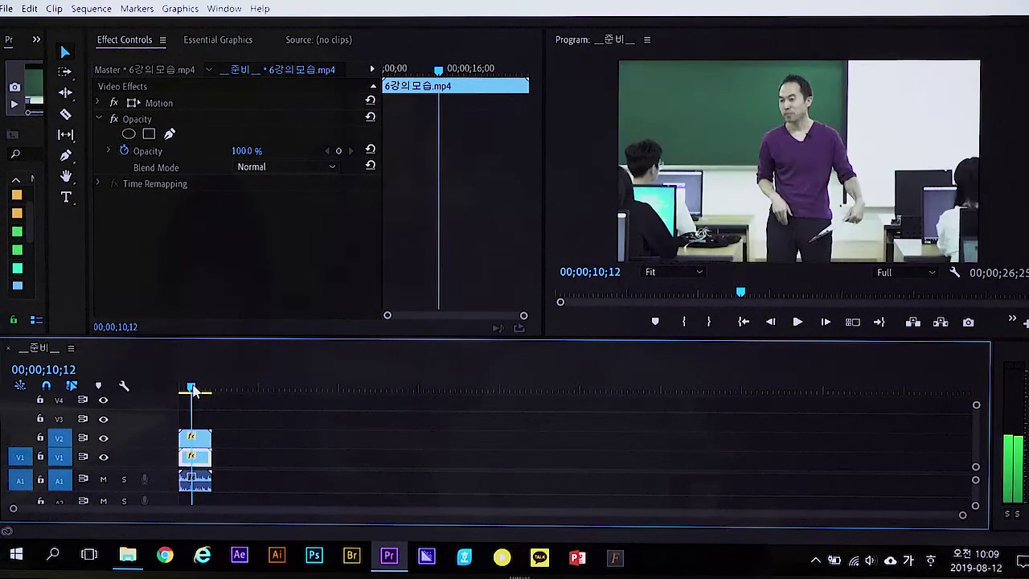
Step: Toggle track V1's visibility repeatedly to compare the full picture with the masked V2 copy, leaving V1 hidden
click(104, 458)
click(104, 458)
click(104, 458)
click(104, 457)
click(103, 457)
click(104, 457)
click(104, 458)
click(103, 457)
click(104, 457)
click(103, 458)
click(103, 457)
click(104, 457)
click(104, 458)
click(104, 458)
click(104, 457)
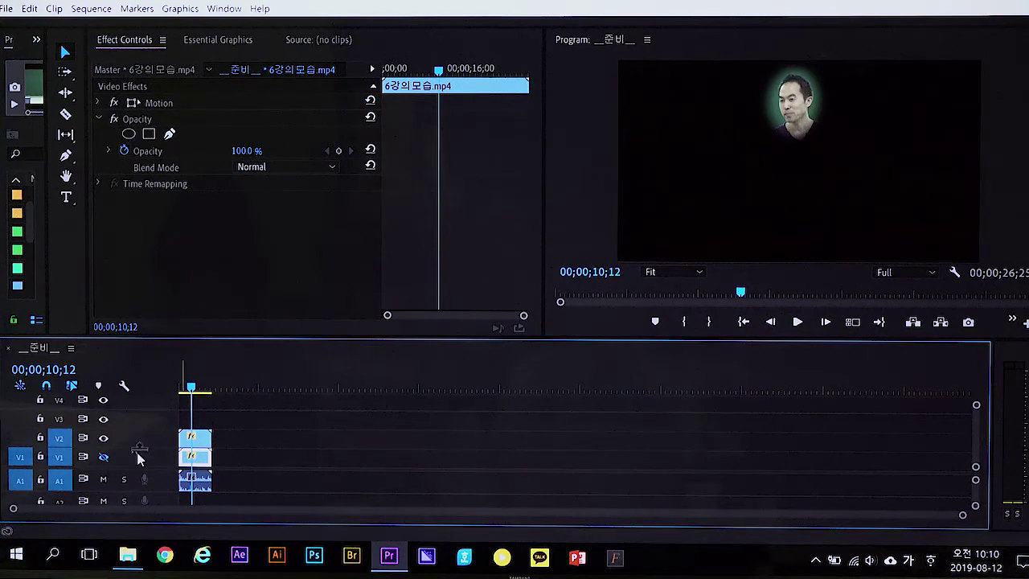
click(103, 457)
click(103, 459)
Step: Enlarge the preview, reveal the effects library with its Keying folder collapsed, and search it for "mos"
drag(620, 340, 641, 437)
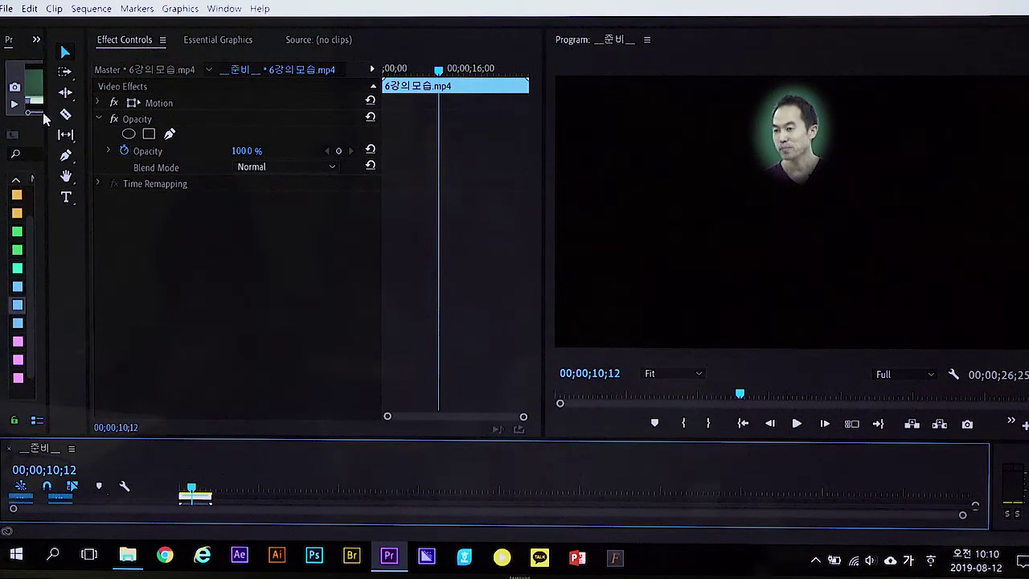
drag(45, 112, 173, 113)
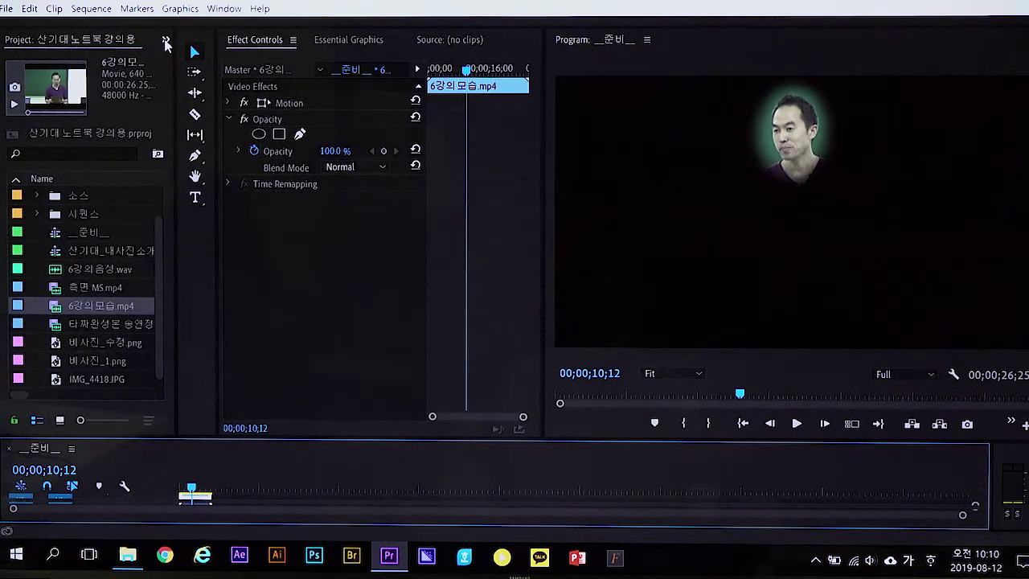
click(165, 39)
click(211, 90)
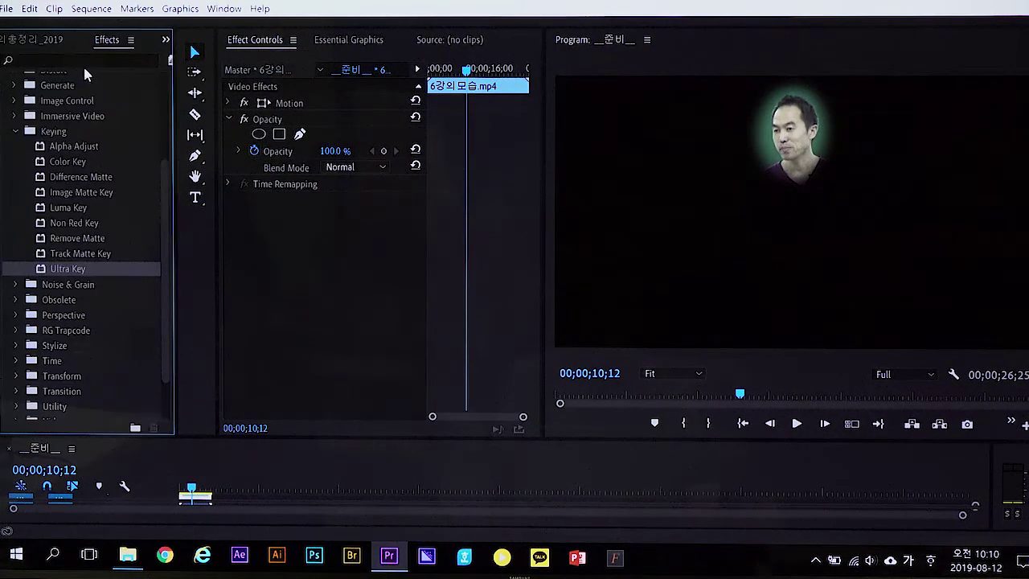
click(16, 132)
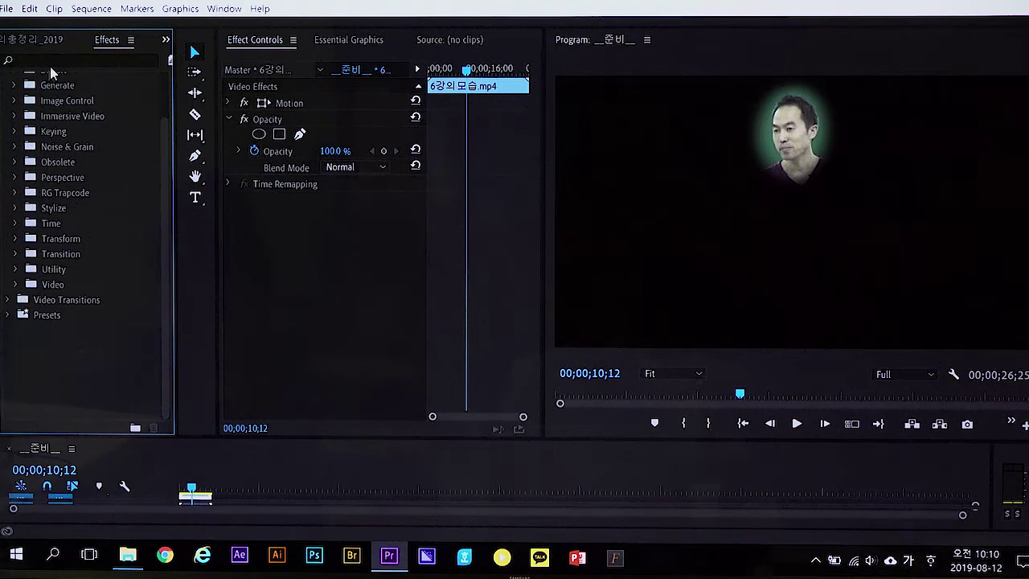
click(51, 61)
text(ㅡ)
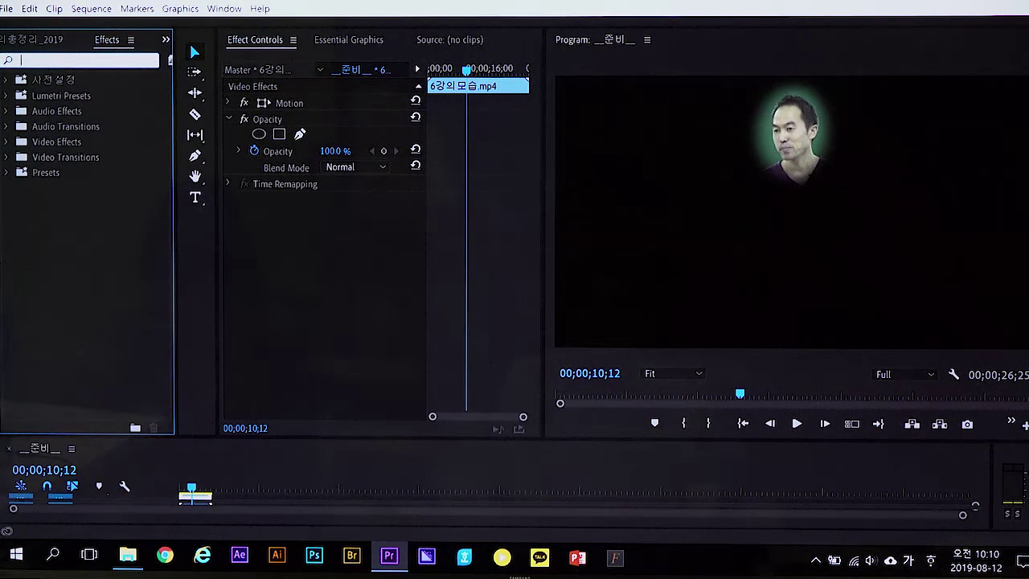
text(mos)
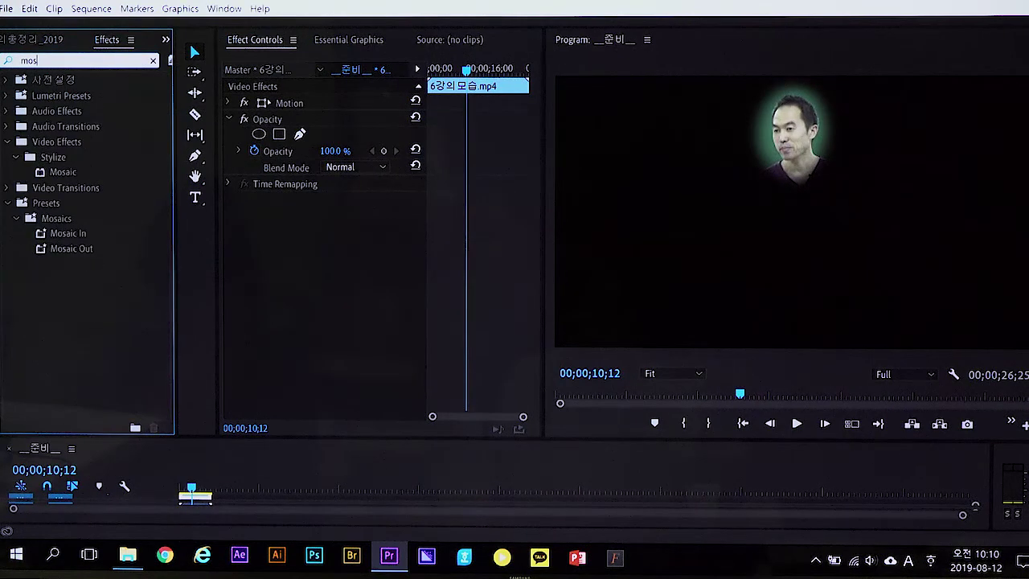
click(71, 174)
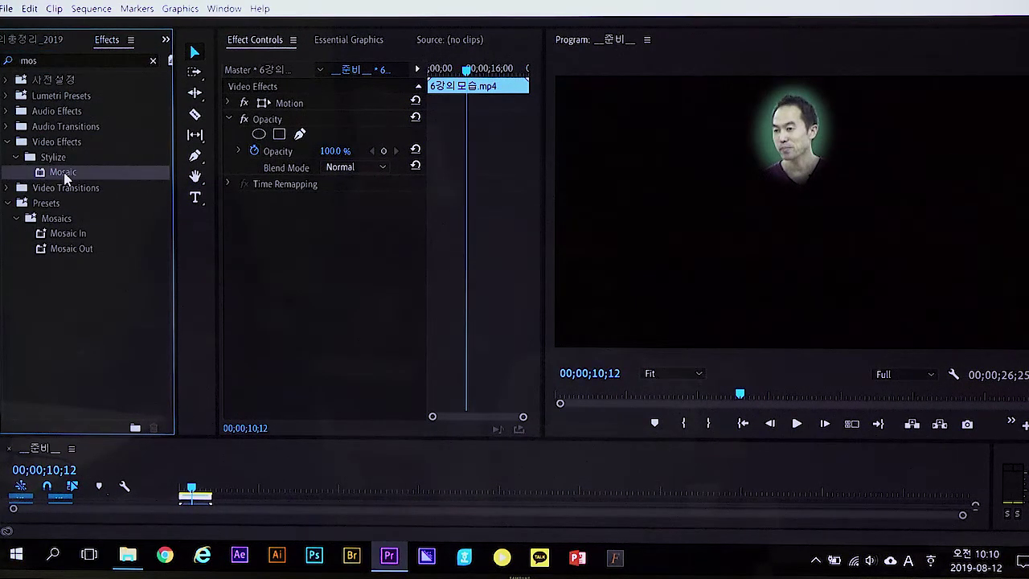
drag(64, 177, 281, 228)
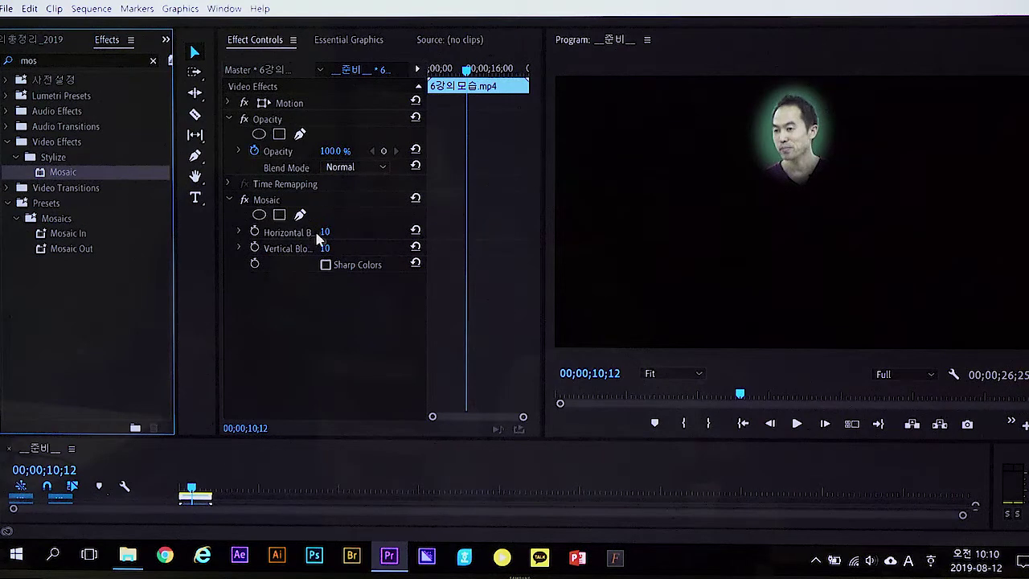
drag(325, 233, 330, 232)
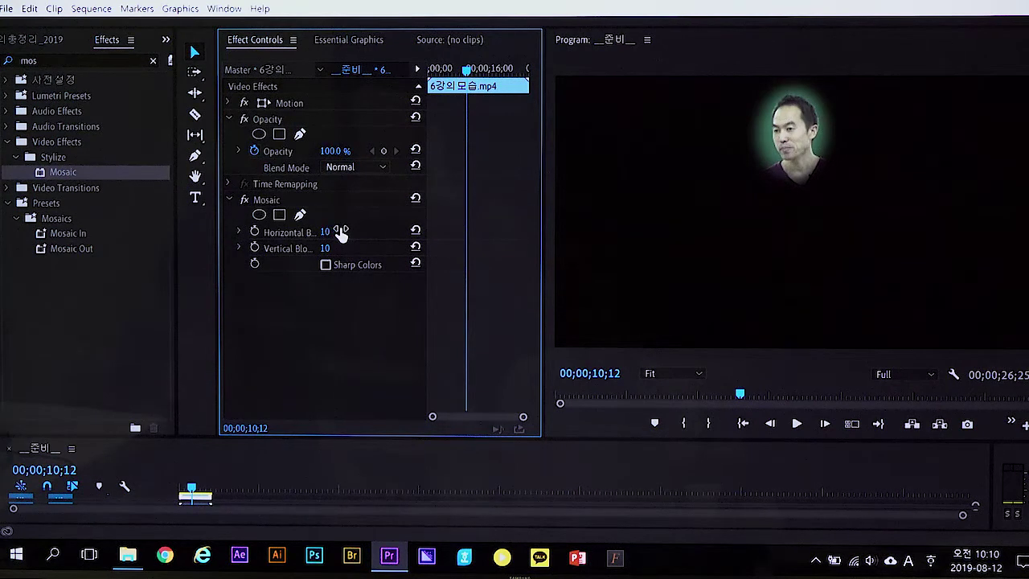
drag(304, 436, 308, 368)
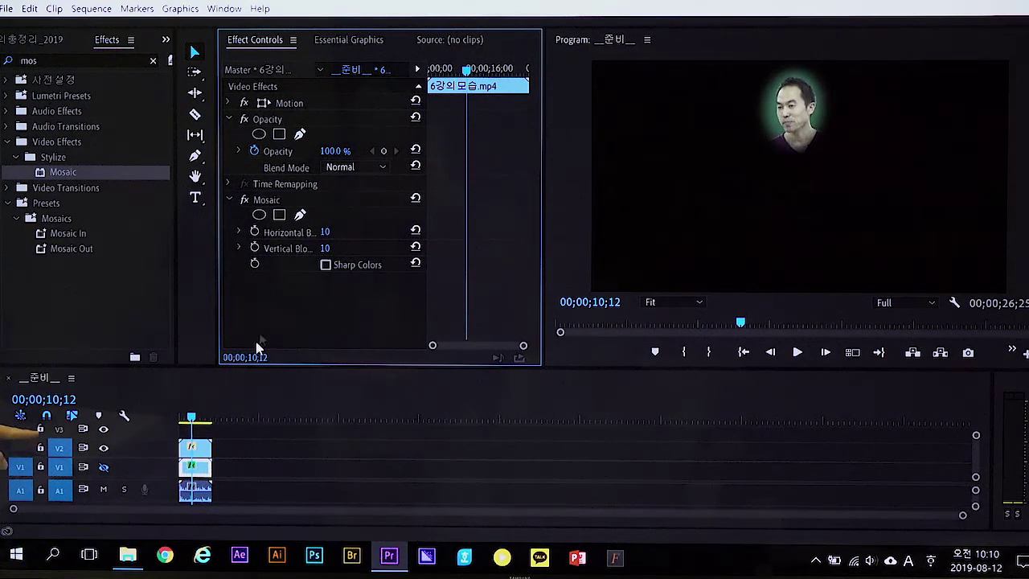
click(283, 205)
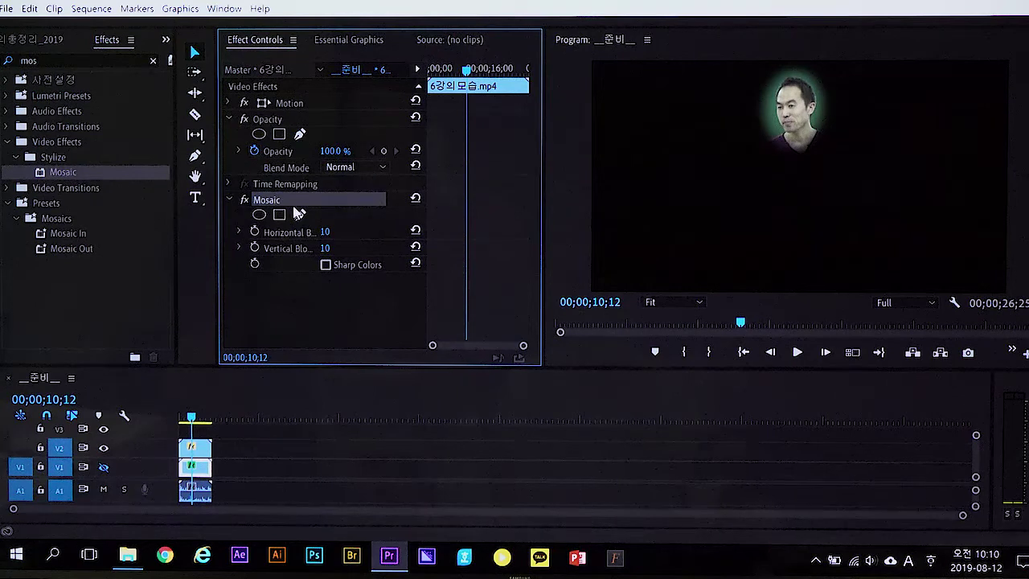
key(Delete)
Step: Apply the Mosaic effect to the masked V2 clip with 35 horizontal and 30 vertical blocks
click(203, 454)
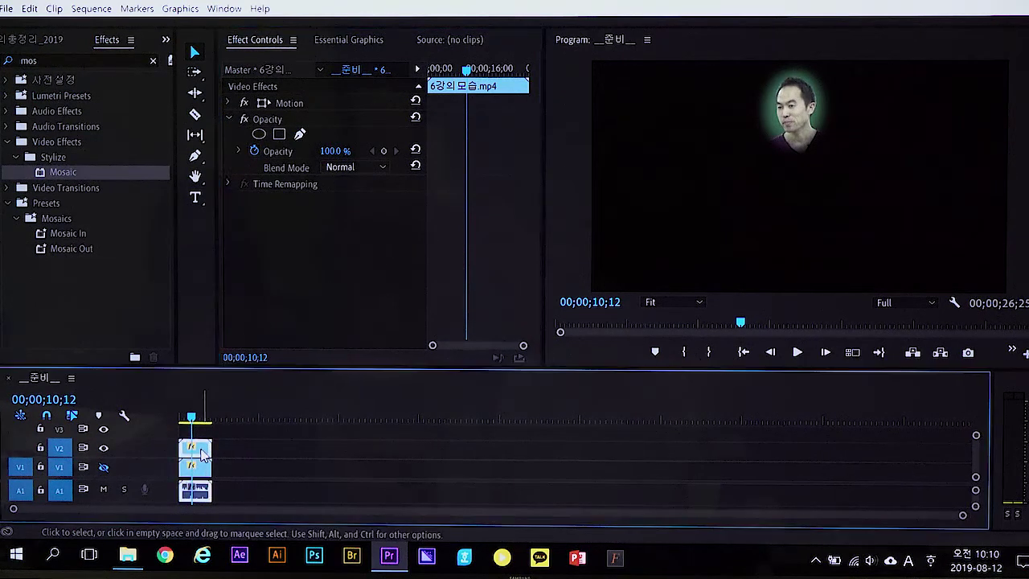
click(229, 116)
drag(58, 171, 340, 218)
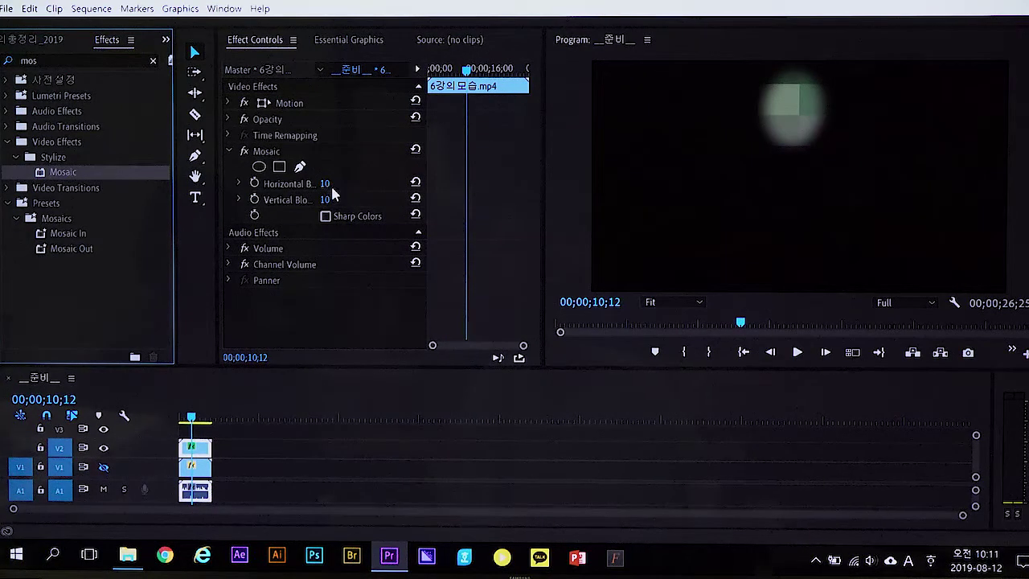
mouse_move(324, 189)
mouse_down()
mouse_move(341, 184)
mouse_move(340, 200)
mouse_up()
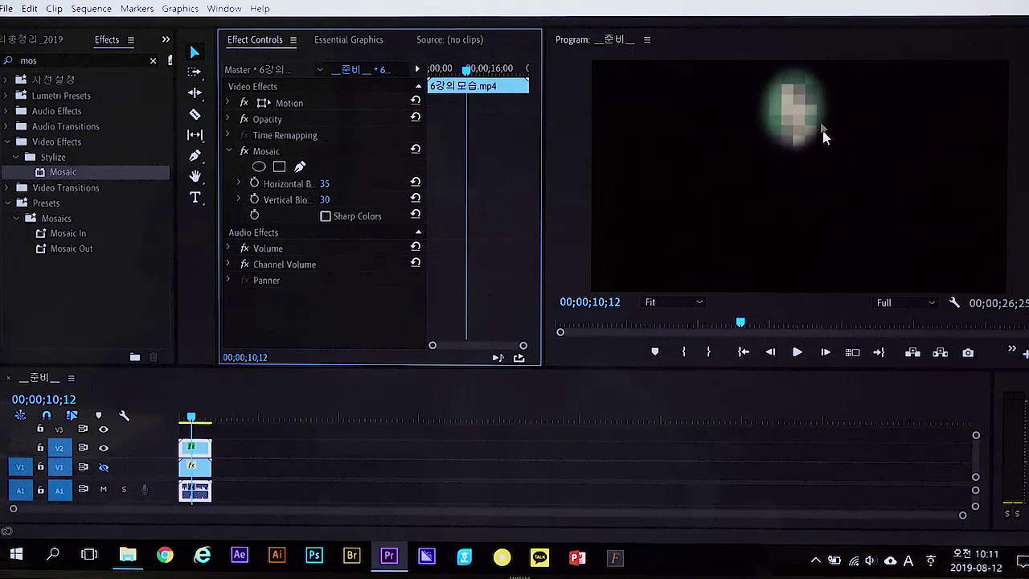
Step: Toggle the V2 clip's Mosaic effect off and on repeatedly to compare the face, leaving it enabled
click(245, 152)
click(245, 151)
click(245, 151)
click(245, 151)
click(244, 152)
click(245, 151)
click(245, 151)
click(245, 151)
Step: Enable Sharp Colors for the V2 clip's Mosaic effect and make track V1 visible again
click(326, 215)
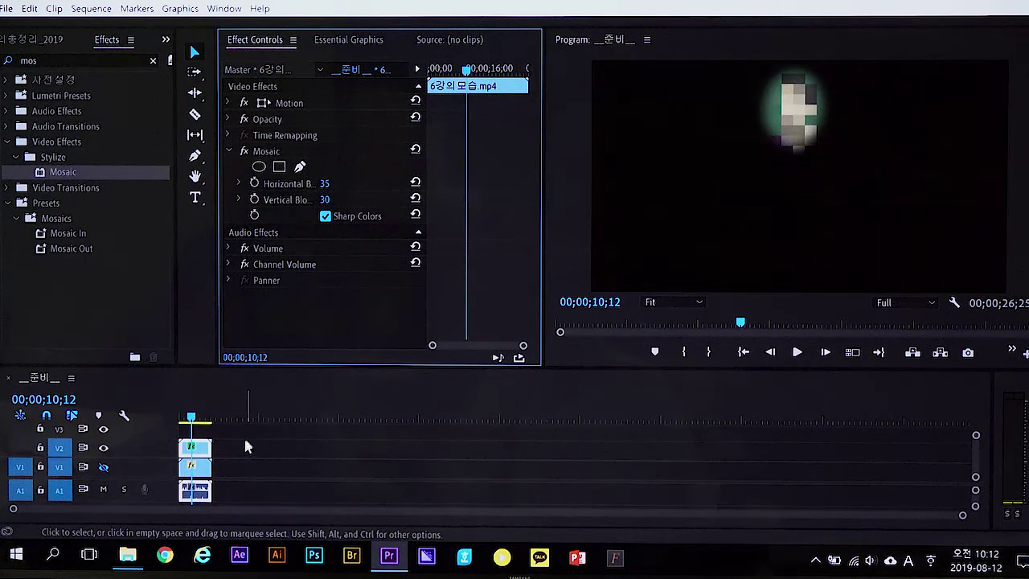
click(103, 467)
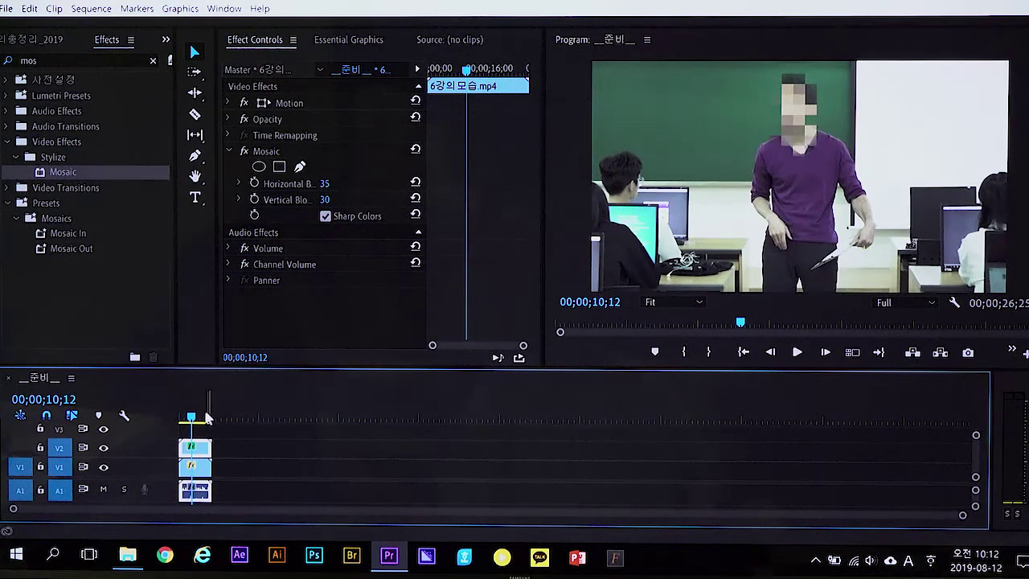
Step: Play the sequence from the start, stop at 00;00;18;06, and inspect the pixelated face at 200% zoom
drag(191, 417, 172, 419)
click(478, 457)
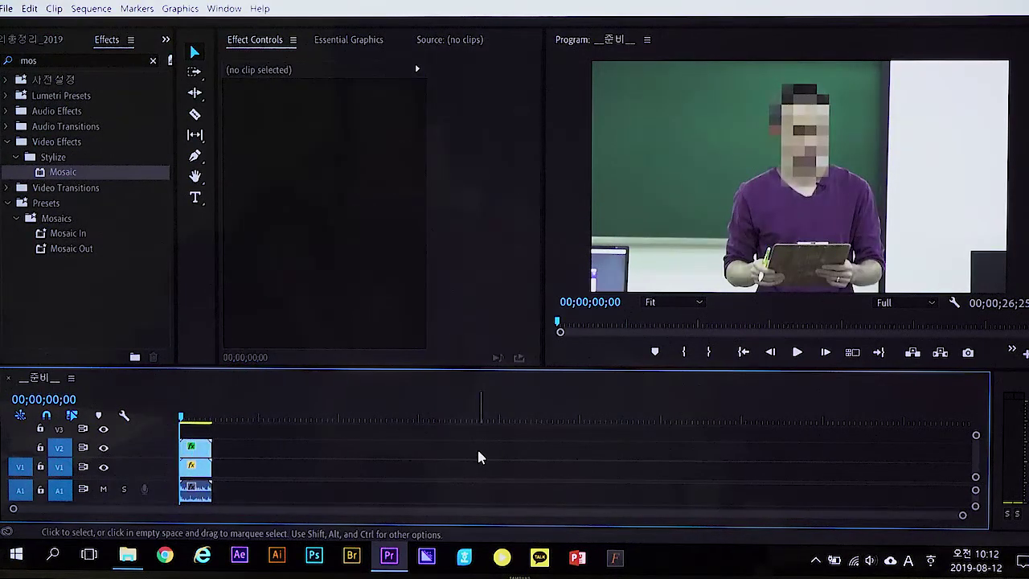
key(space)
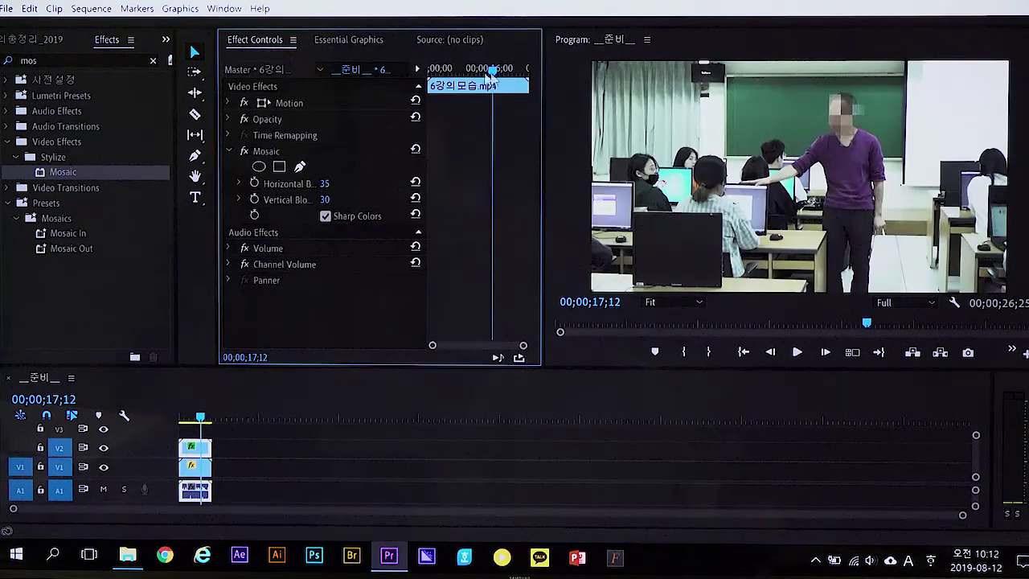
key(space)
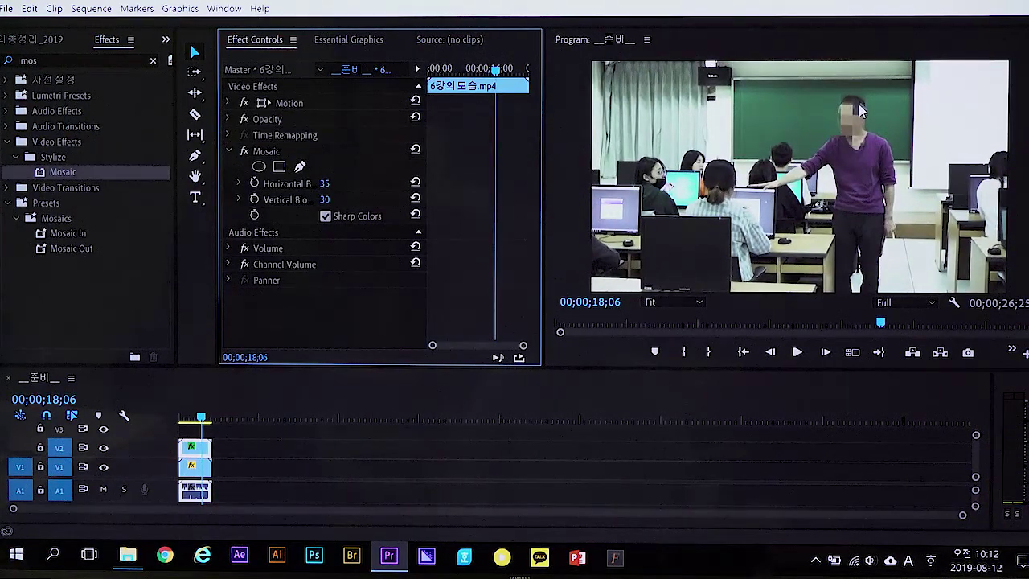
scroll(837, 132, up, 4)
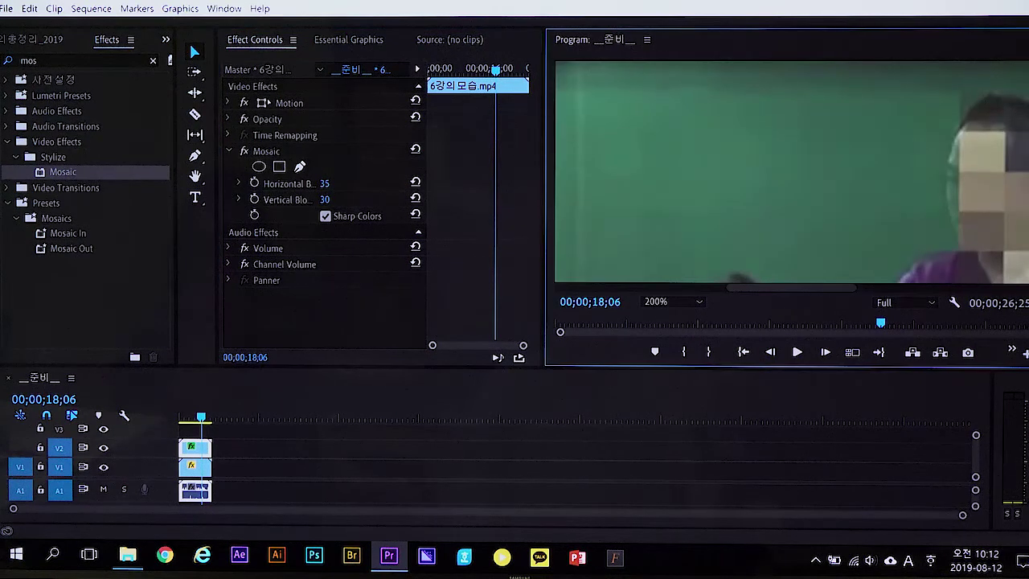
drag(847, 287, 890, 288)
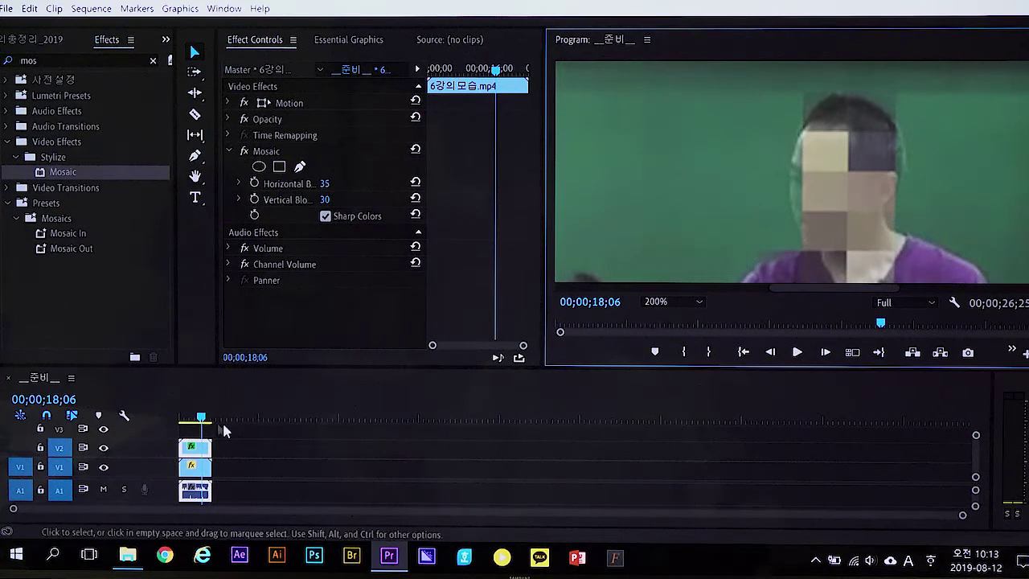
Step: Expand the V2 clip's opacity mask keyframes and check the face coverage at 00;00;09;08 and 00;00;16;01
click(228, 120)
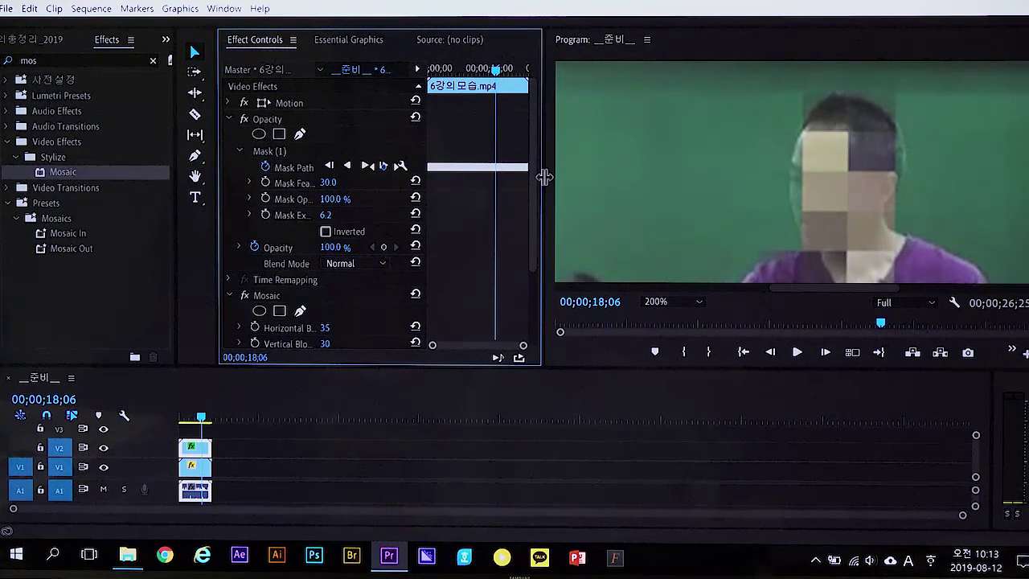
scroll(534, 203, down, 2)
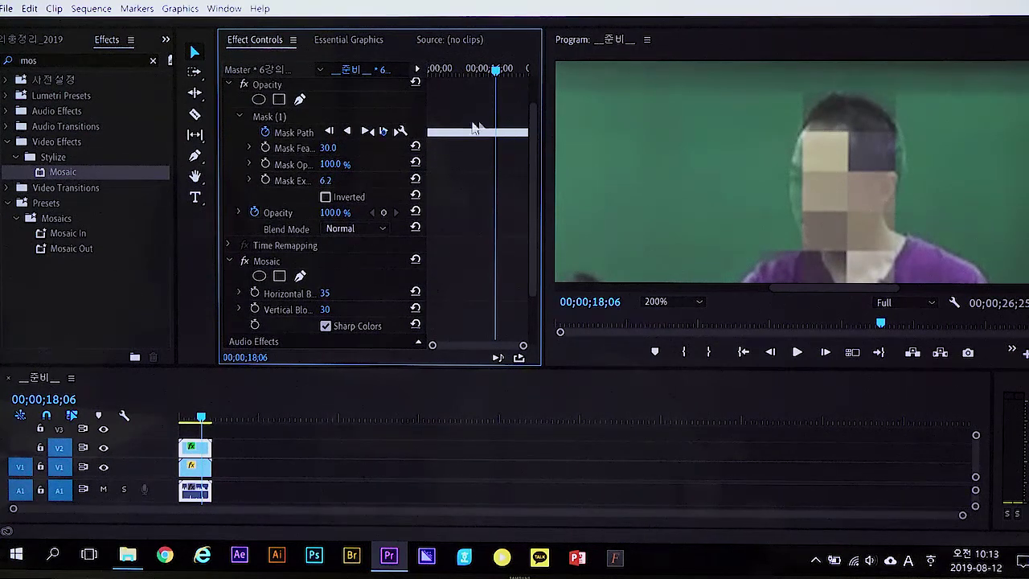
drag(216, 176, 108, 174)
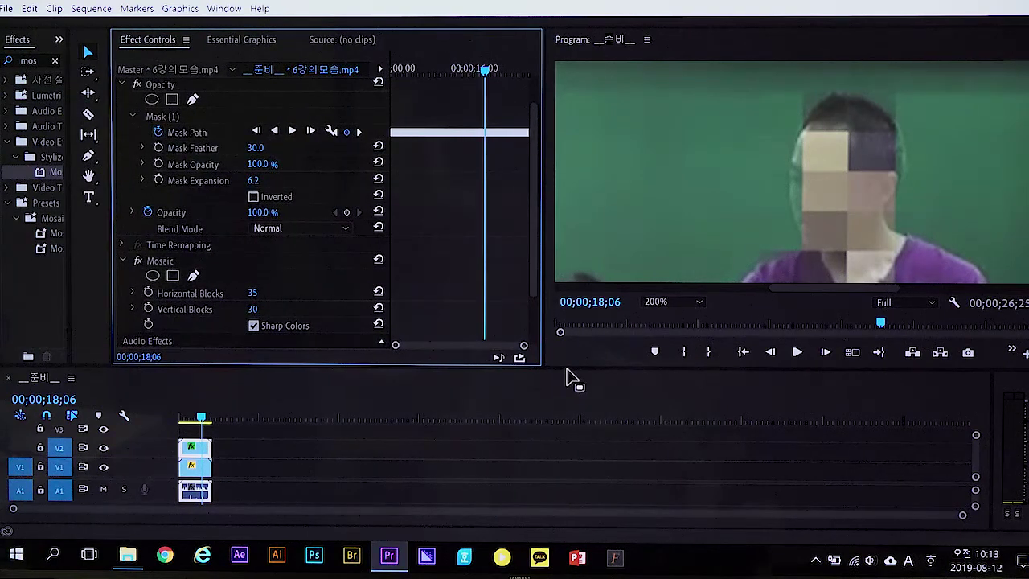
drag(570, 367, 572, 443)
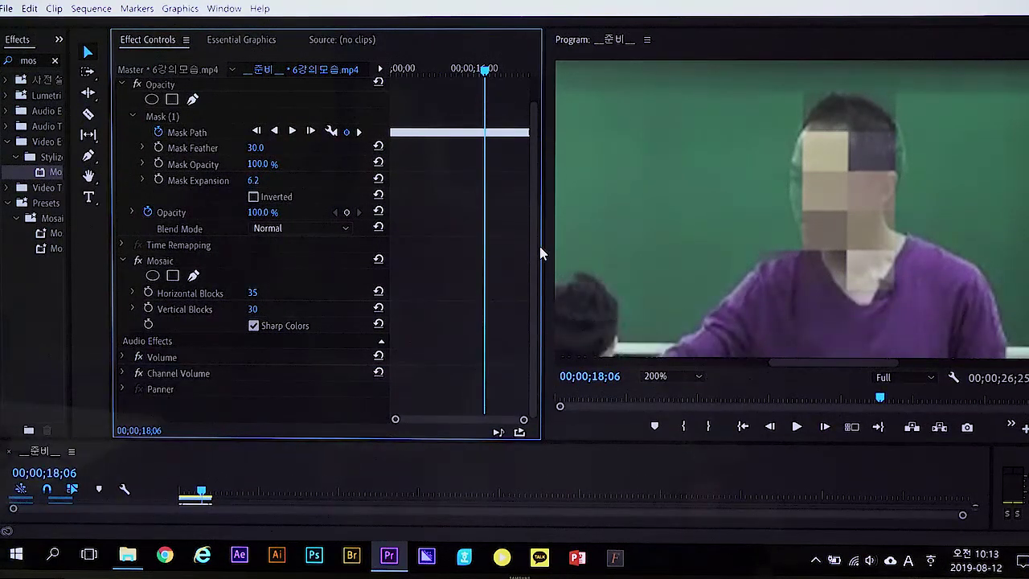
drag(541, 246, 619, 209)
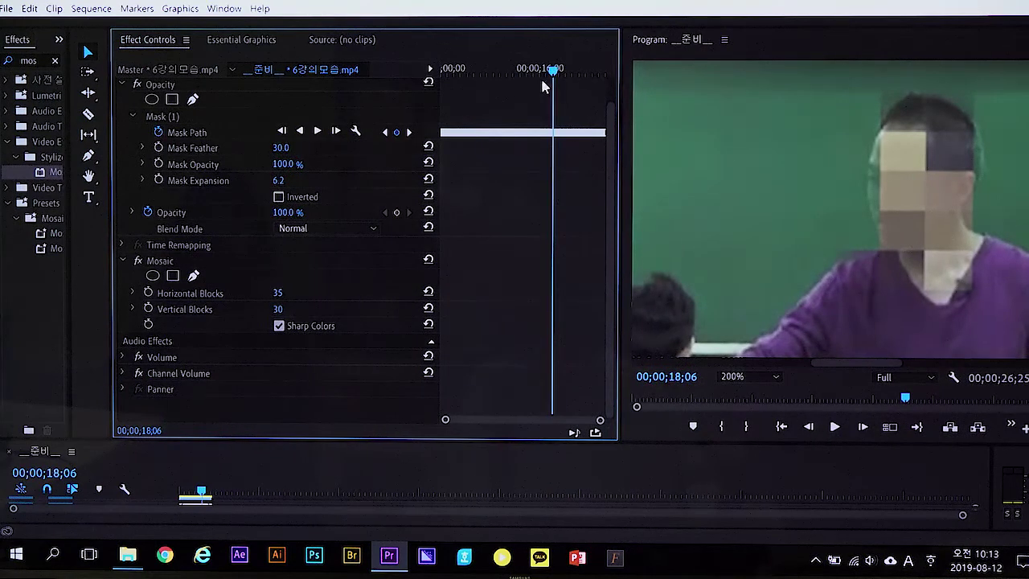
drag(554, 73, 497, 71)
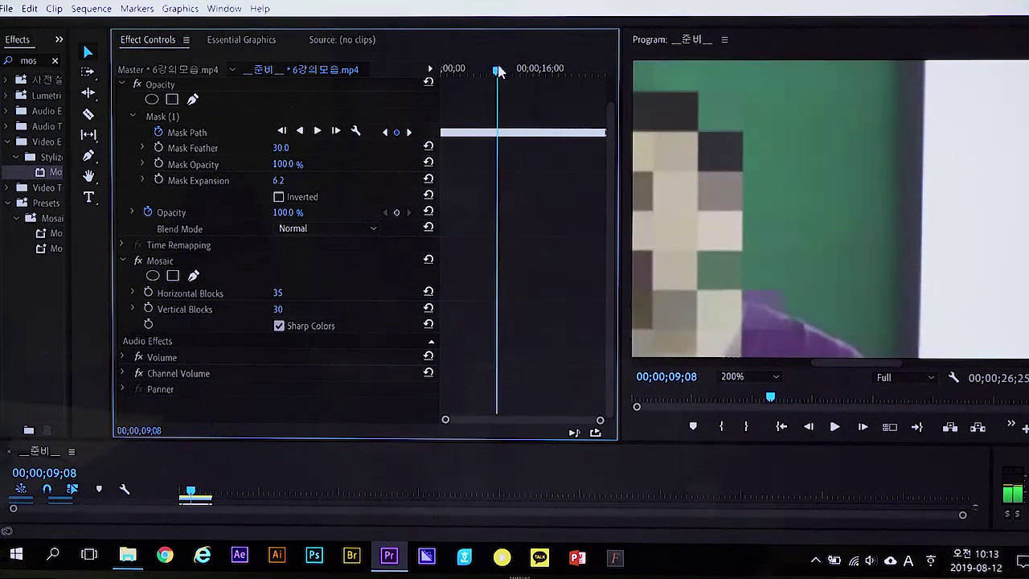
drag(876, 362, 845, 362)
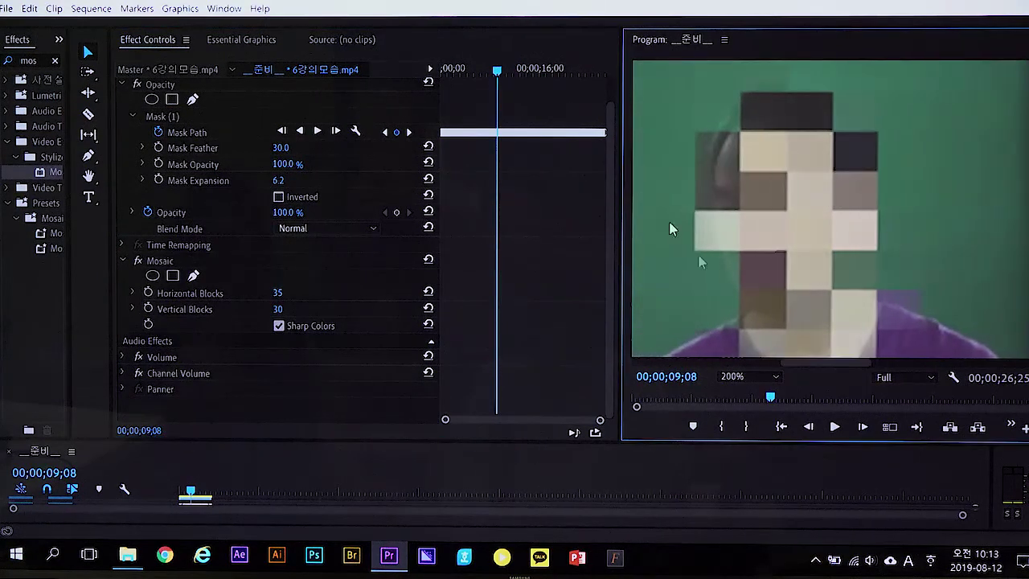
drag(497, 74, 540, 70)
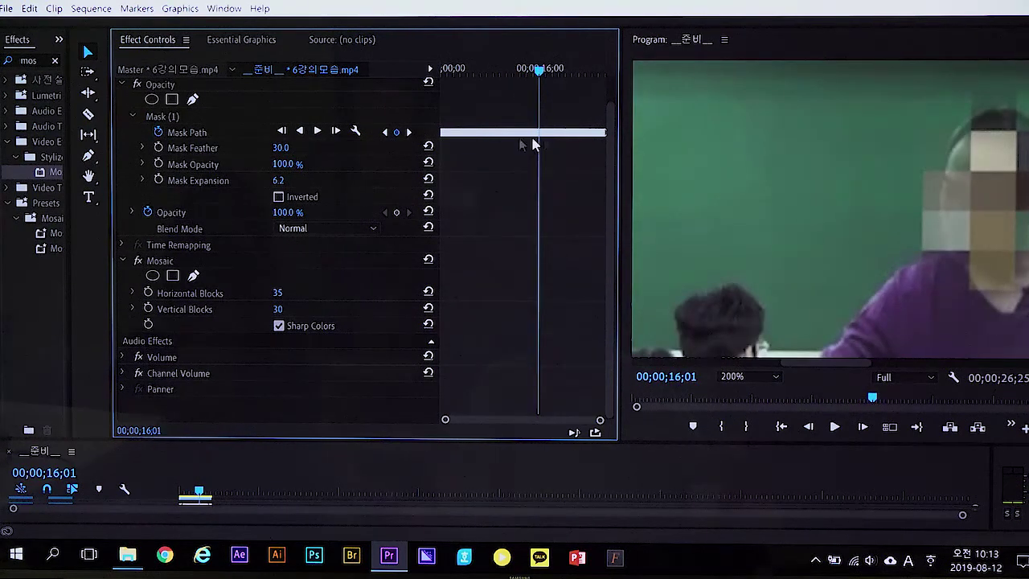
Step: Hide track V1 and turn off the V2 clip's Mosaic effect to show the Mask (1) outline on the face
drag(656, 441, 658, 354)
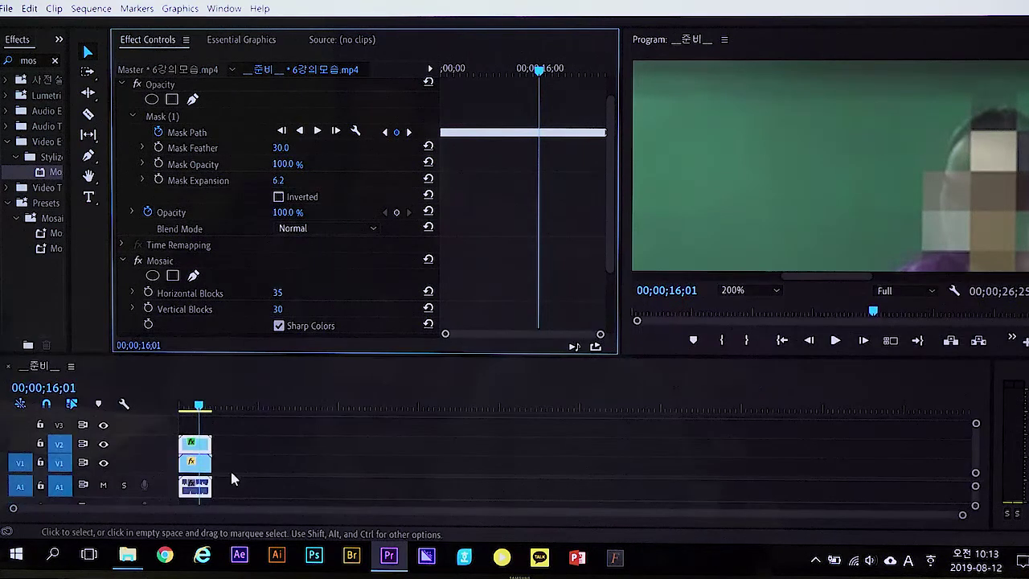
click(196, 470)
click(103, 463)
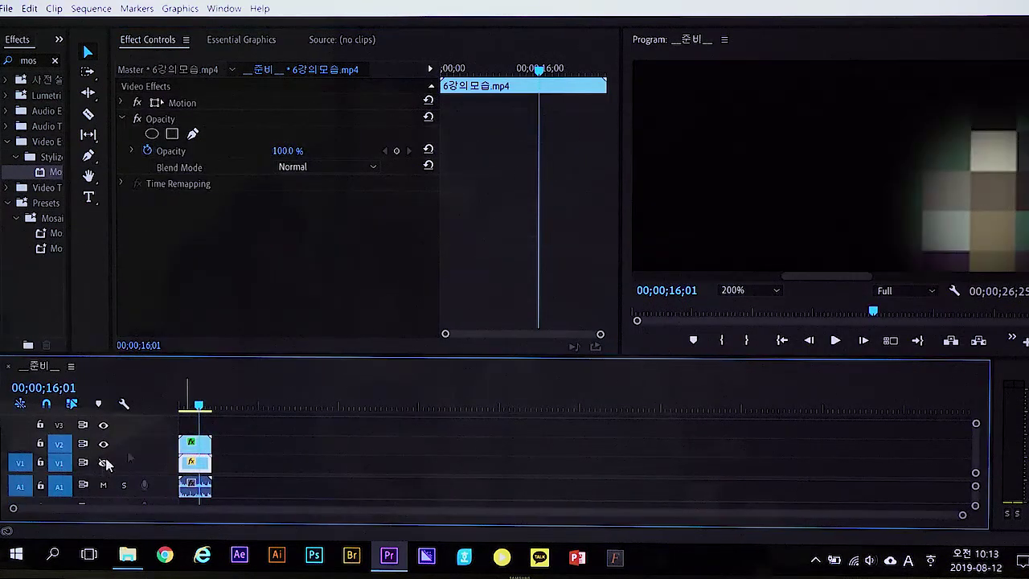
drag(570, 355, 558, 375)
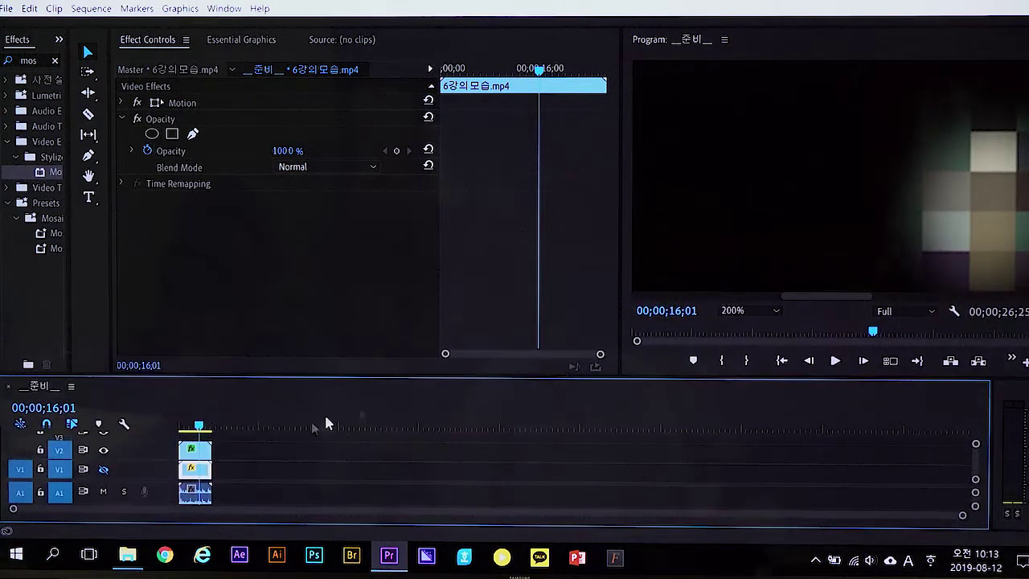
click(194, 449)
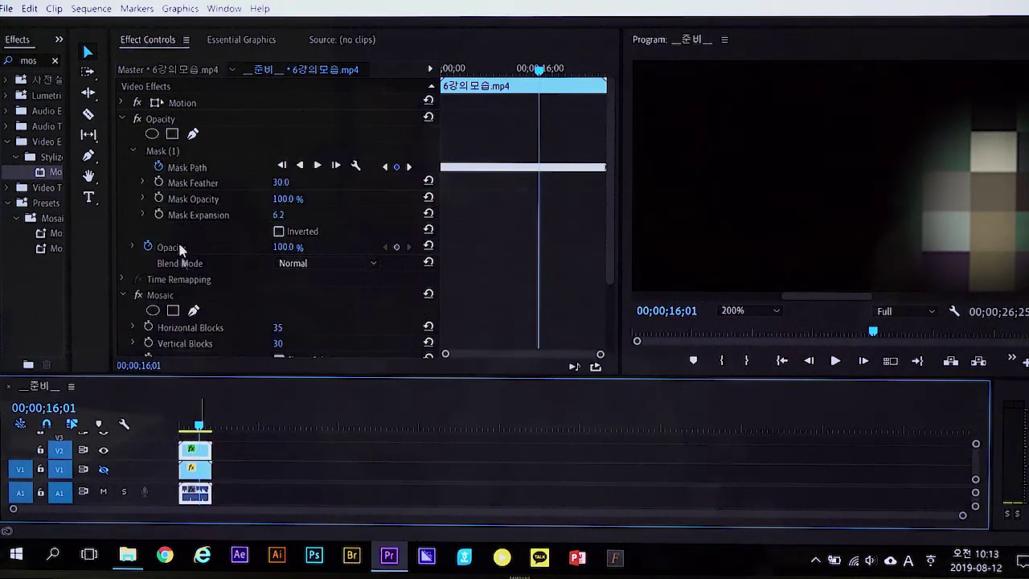
click(138, 295)
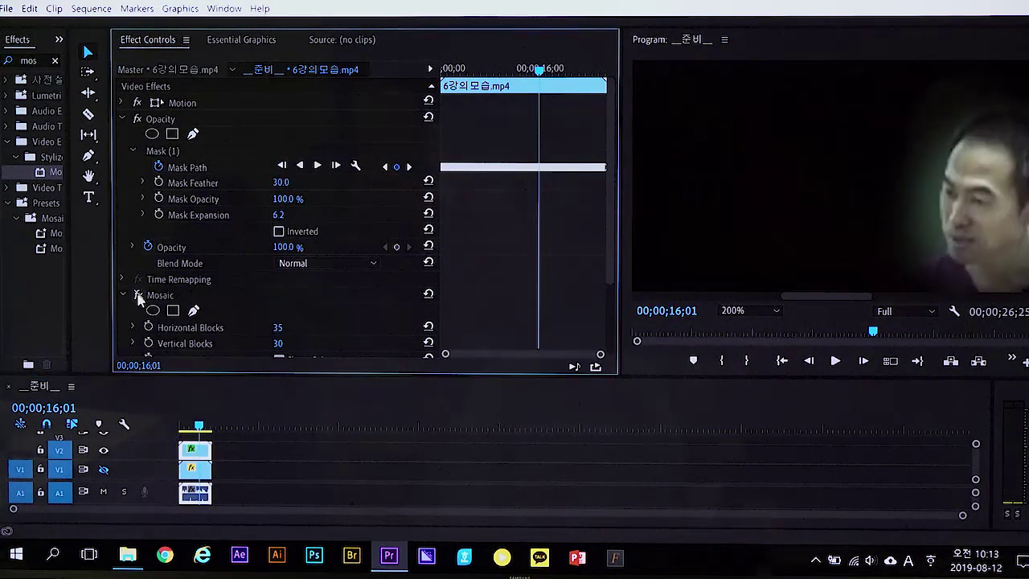
click(165, 151)
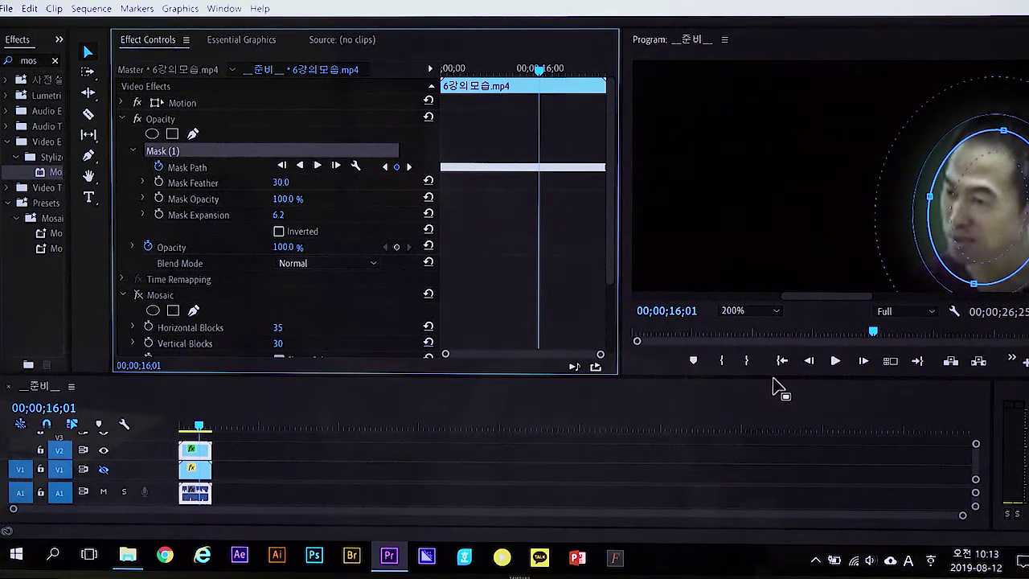
Step: Delete the run of Mask Path keyframes directly after 00;00;16;01 from the V2 clip's opacity mask
drag(837, 302, 866, 297)
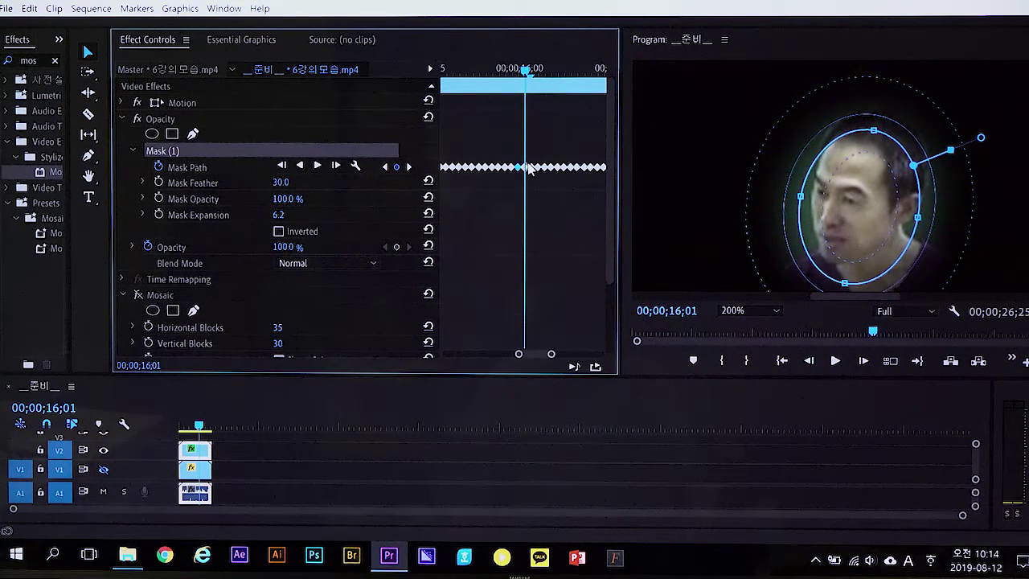
drag(523, 141, 587, 215)
key(Delete)
click(920, 225)
drag(918, 217, 939, 221)
key(ctrl+z)
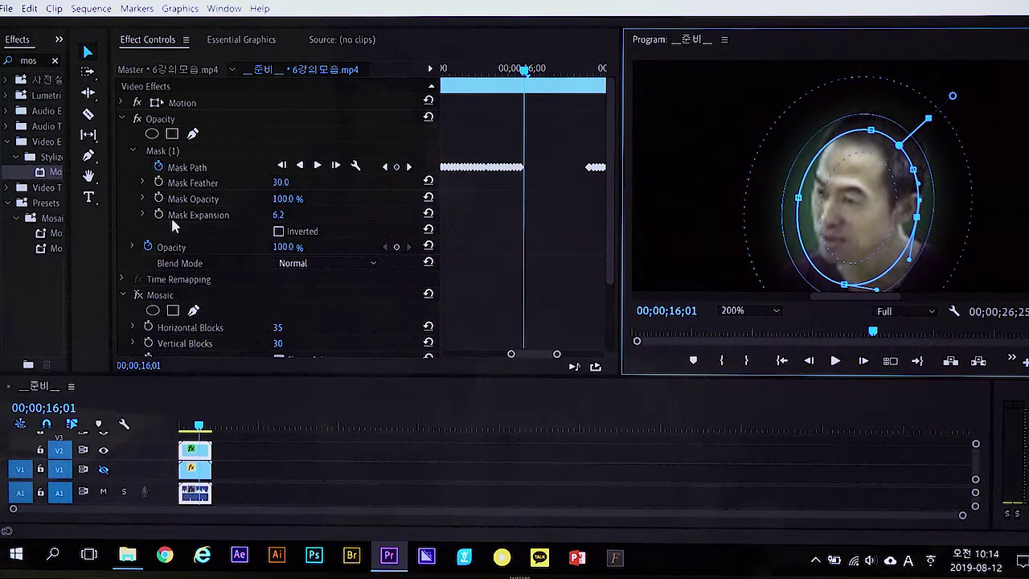
Step: Set Mask (1) to an expansion of 16.2 and a feather of 9.0, and recentre it over the head
drag(279, 215, 728, 155)
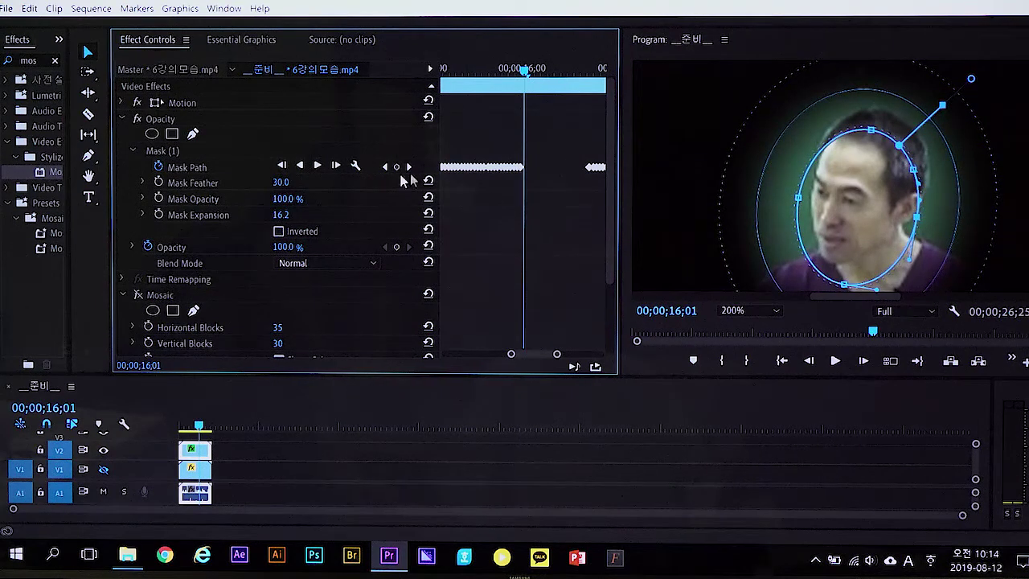
drag(286, 185, 269, 185)
drag(854, 208, 866, 196)
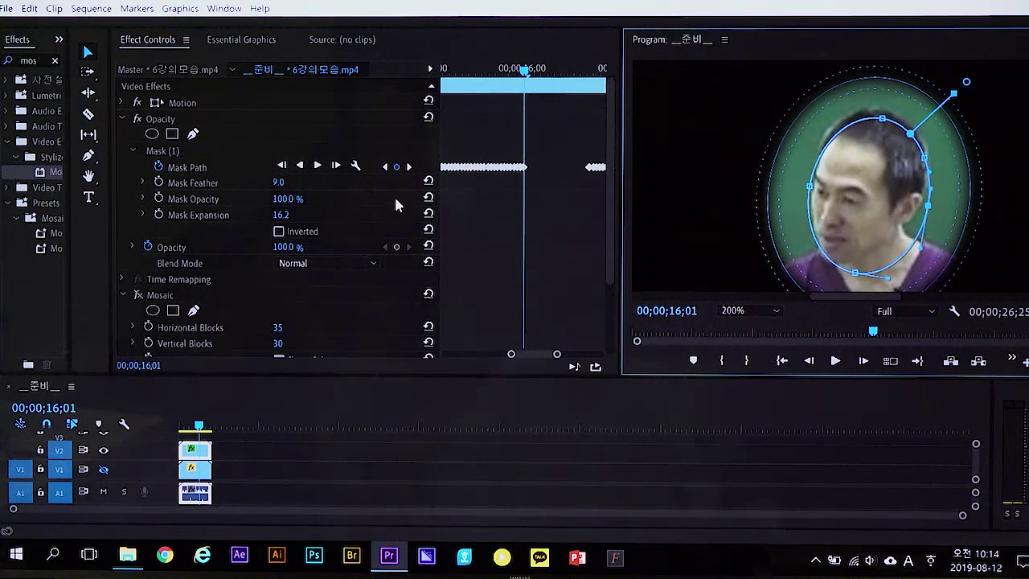
Step: Save the project and set the Program monitor's zoom level to Fit
click(742, 310)
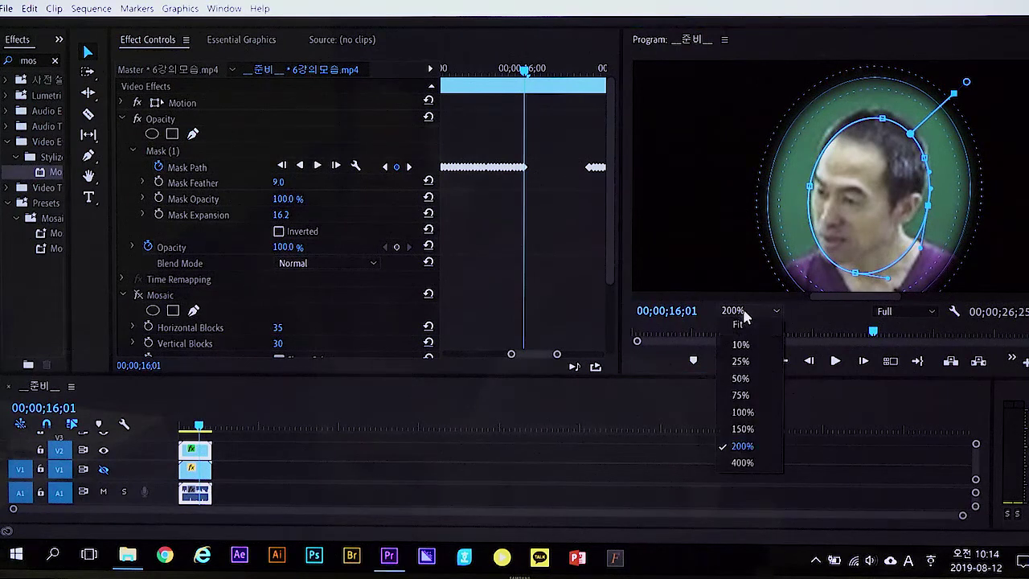
click(742, 378)
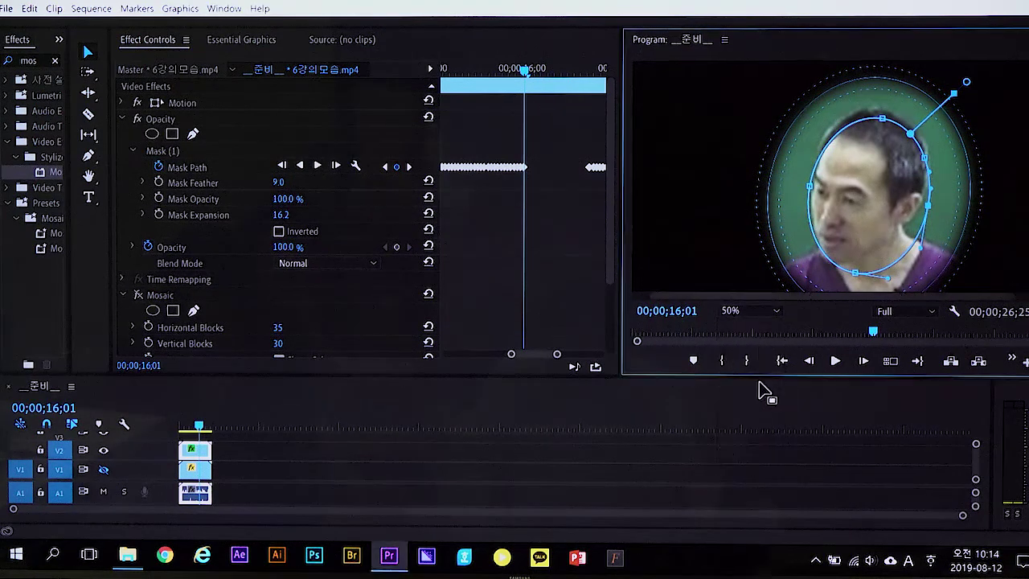
key(ctrl+s)
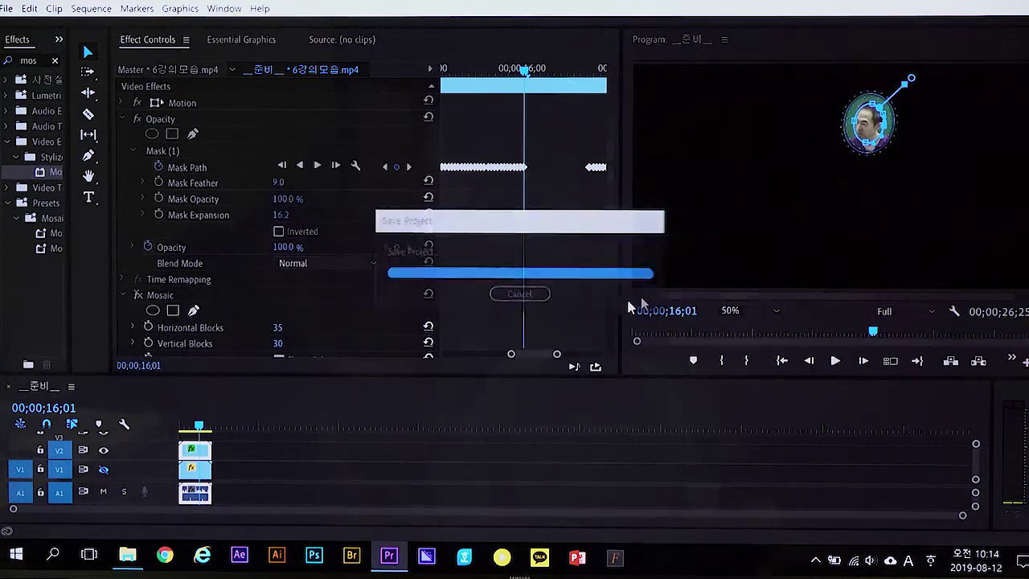
click(748, 310)
click(738, 325)
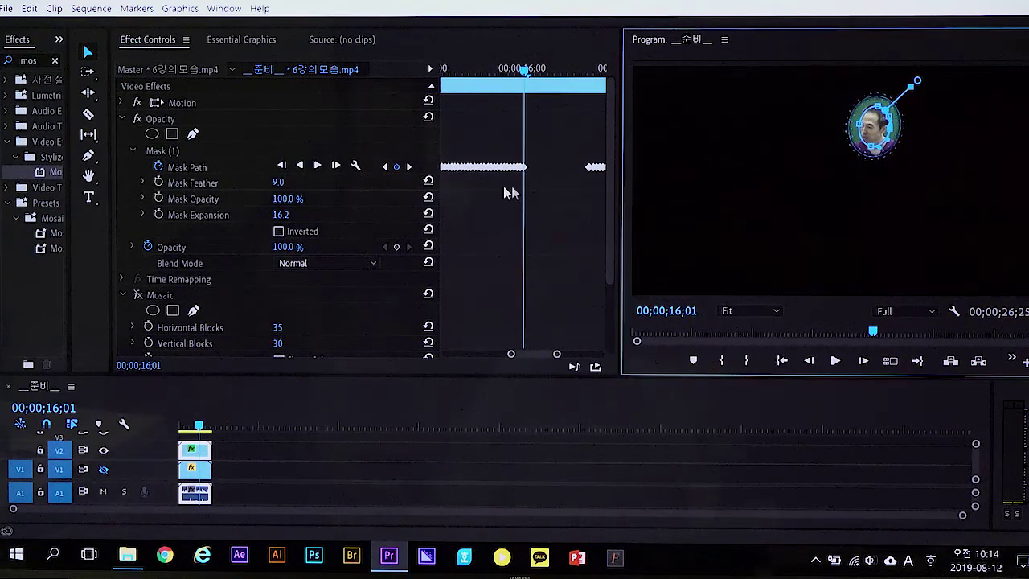
Step: Track the opacity mask forward from 00;00;16;01 and stop the tracking at 00;00;18;21
click(319, 166)
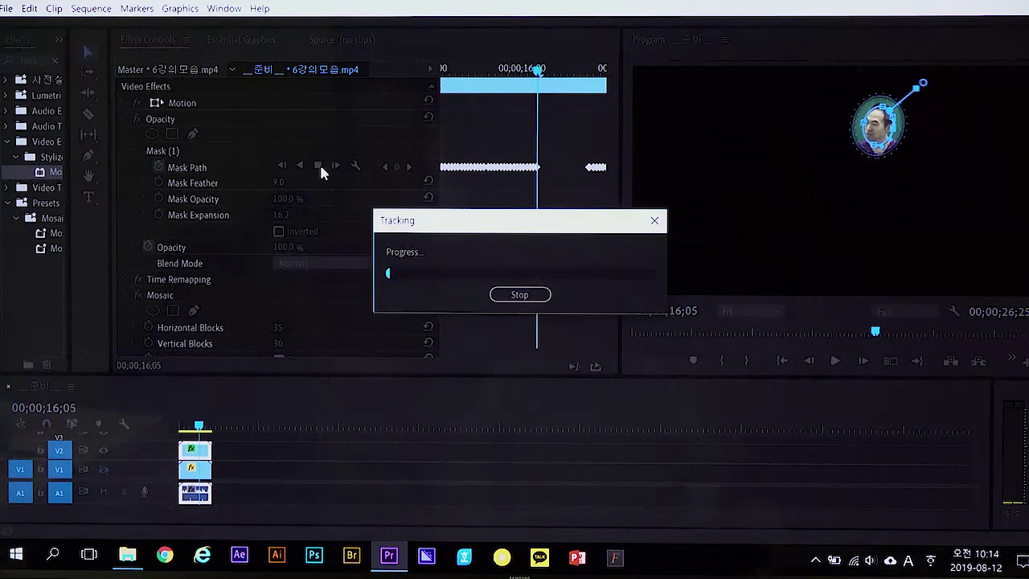
click(520, 295)
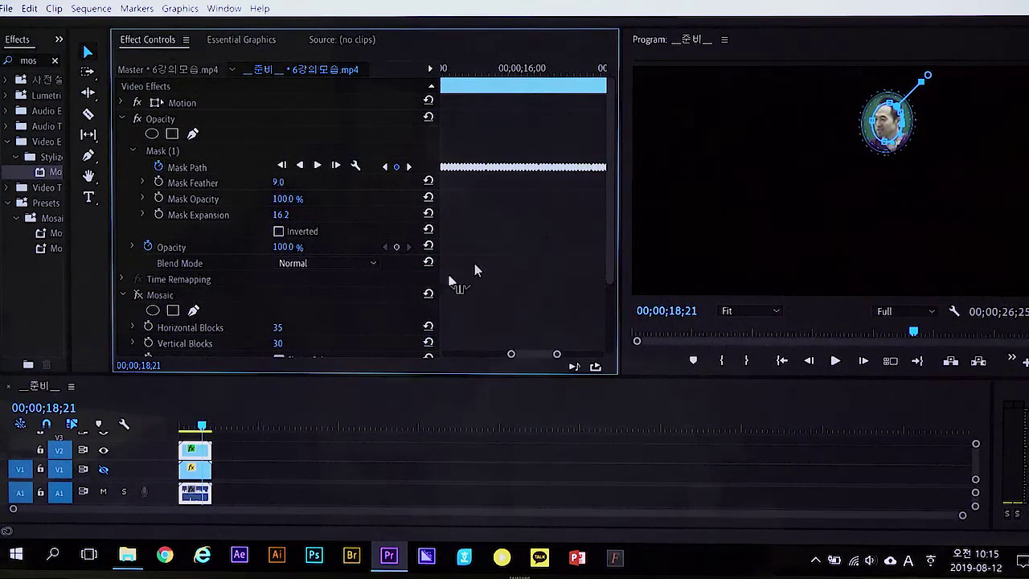
Step: Turn the V2 clip's Mosaic effect back on, make track V1 visible, and view the frame at 00;00;05;15
click(137, 295)
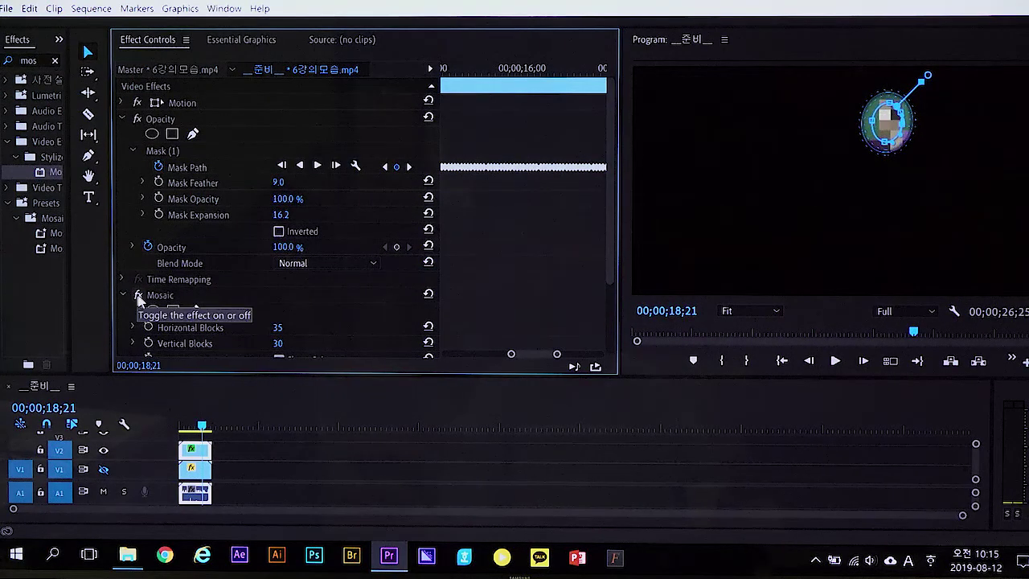
click(103, 469)
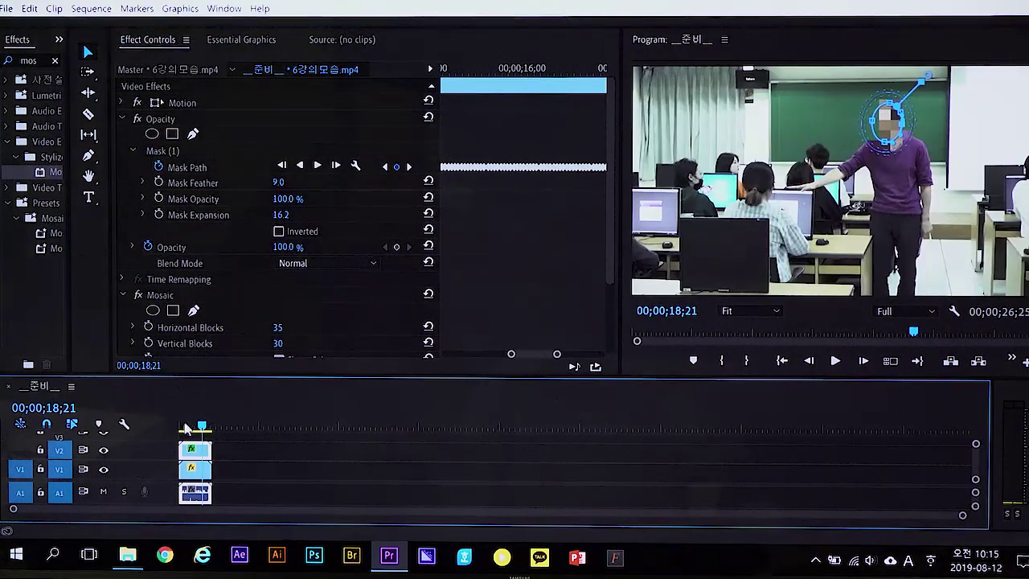
drag(200, 427, 185, 427)
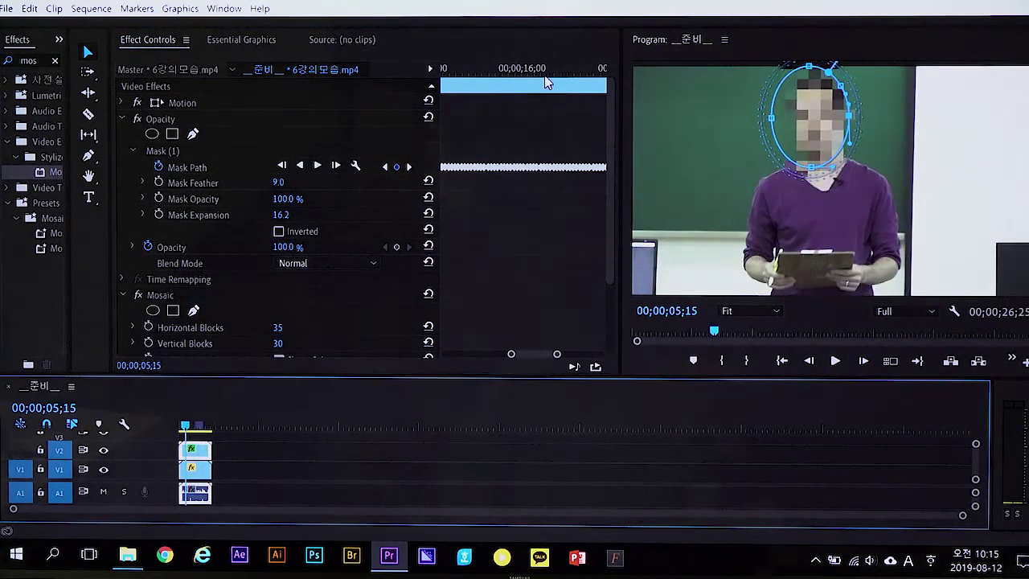
Step: Delete the Mask Path keyframes leading up to 00;00;15;16 and track the mask backward from there to 00;00;14;19
click(545, 83)
scroll(541, 304, down, 5)
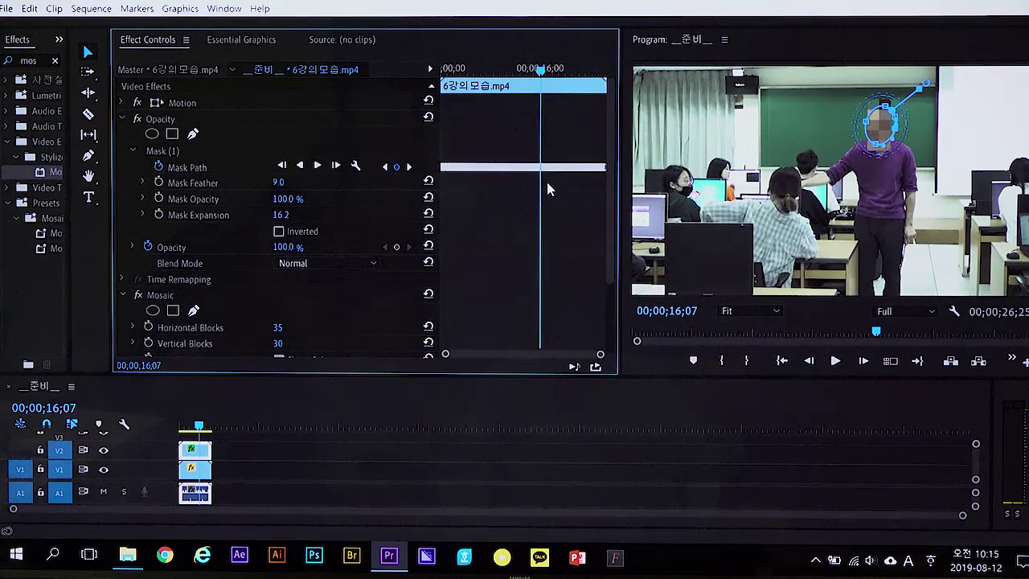
drag(545, 195, 570, 134)
mouse_move(545, 74)
mouse_down()
mouse_move(553, 74)
mouse_move(535, 70)
mouse_move(538, 77)
mouse_up()
scroll(529, 133, up, 2)
scroll(529, 136, up, 1)
scroll(539, 76, up, 3)
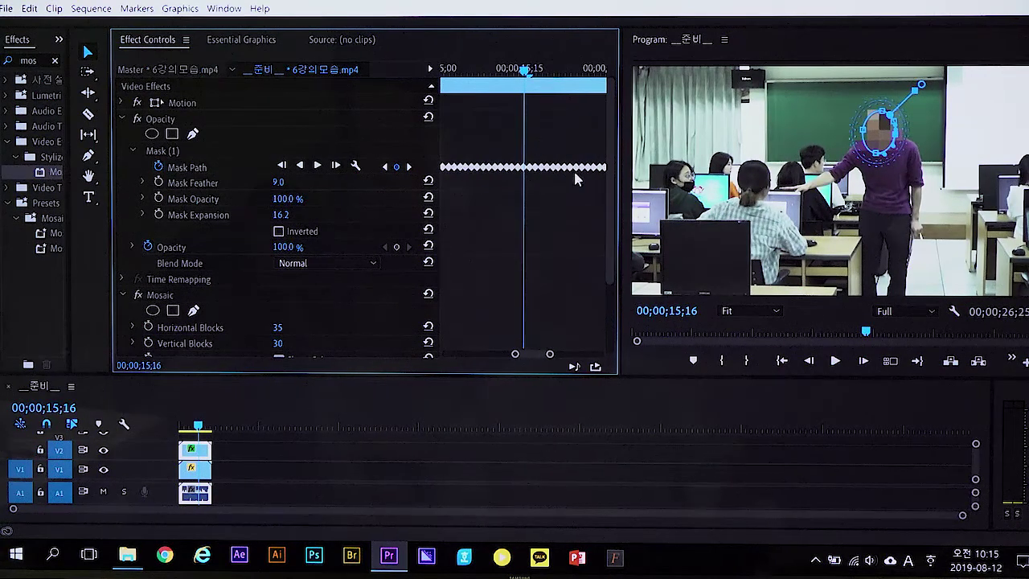
drag(460, 143, 534, 210)
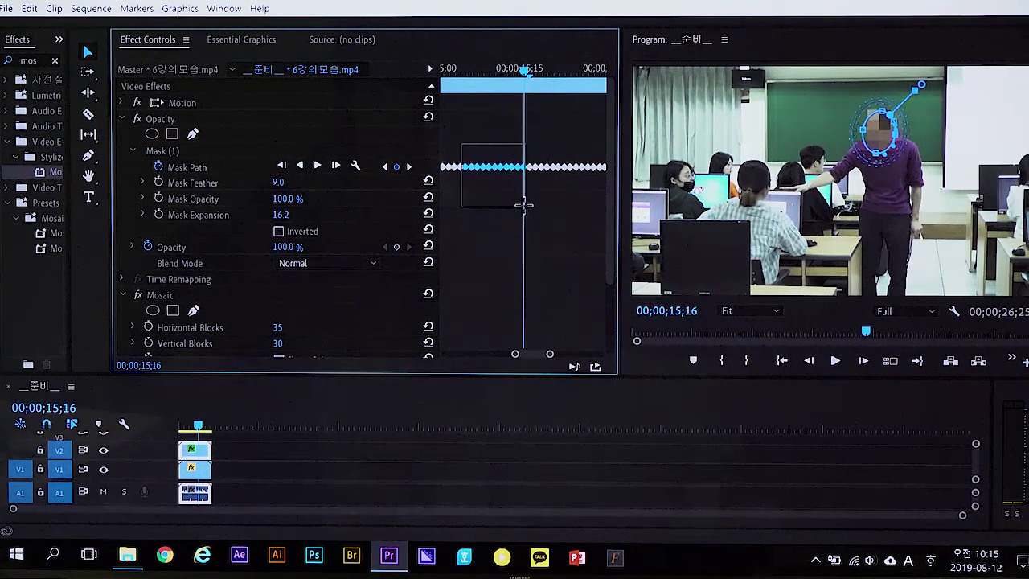
key(Delete)
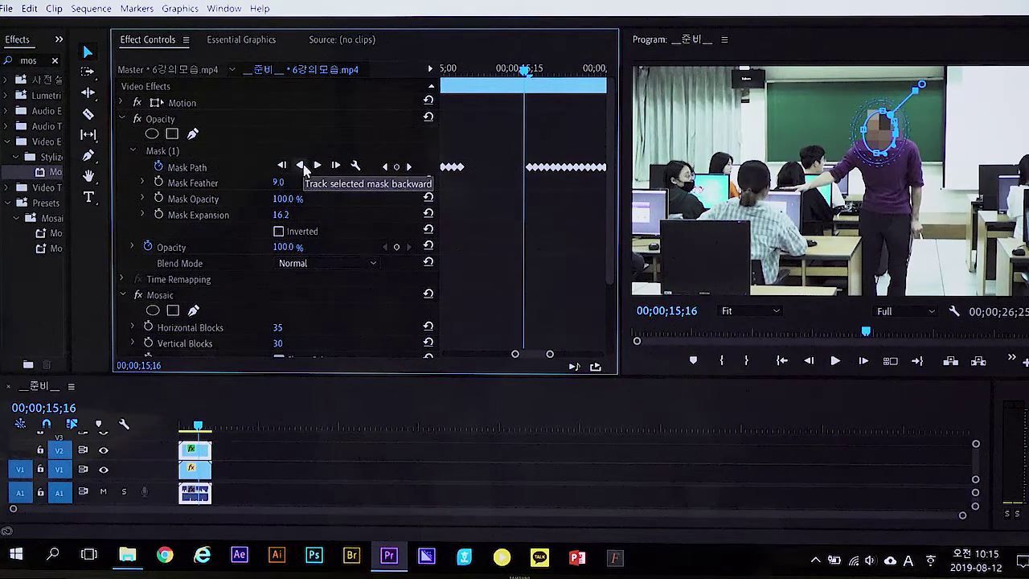
click(302, 166)
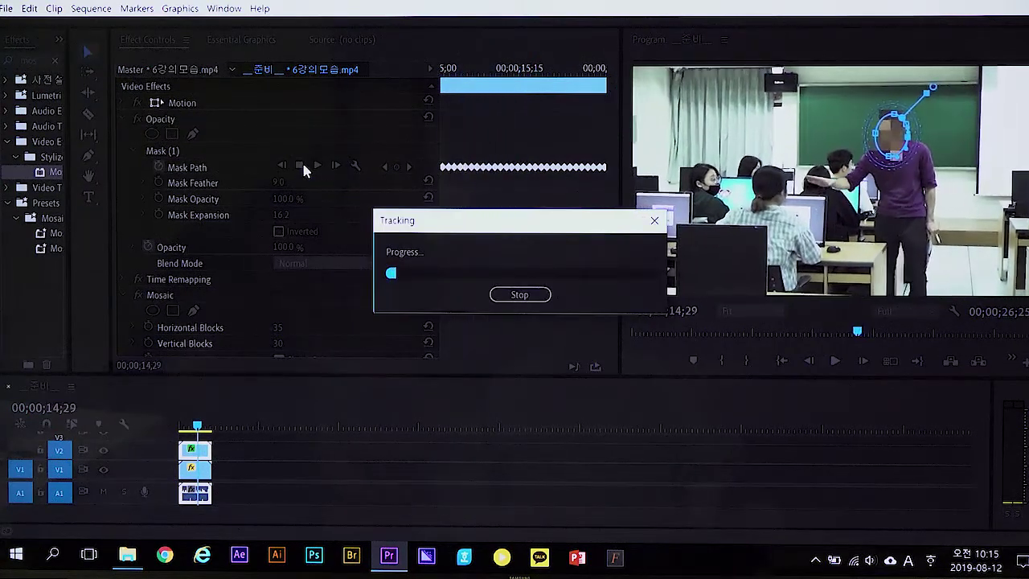
click(519, 295)
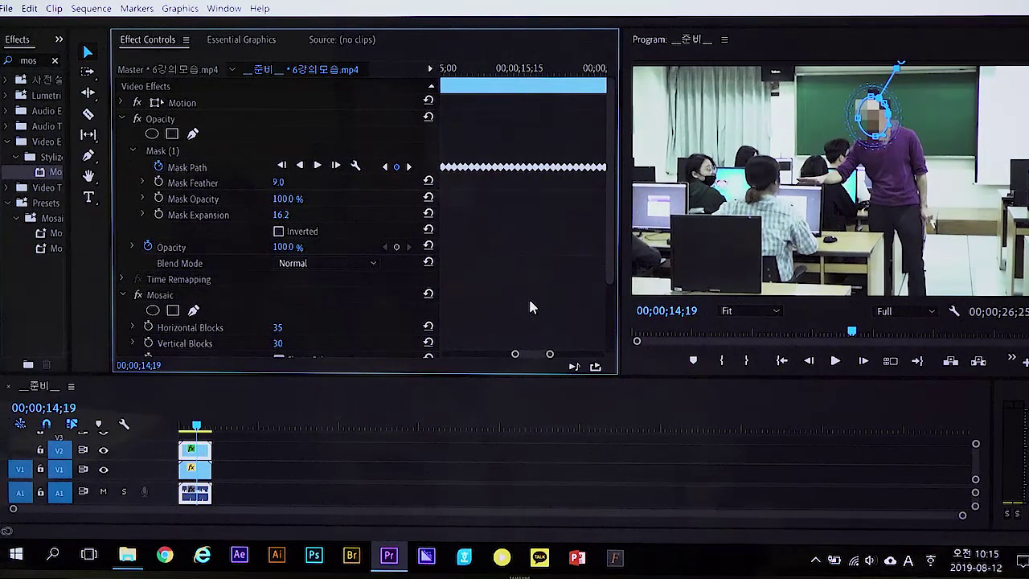
Step: Delete a short run of Mask Path keyframes after 00;00;17;05 and place the playhead on the last keyframe before the gap
key(minus)
key(minus)
key(minus)
key(minus)
key(minus)
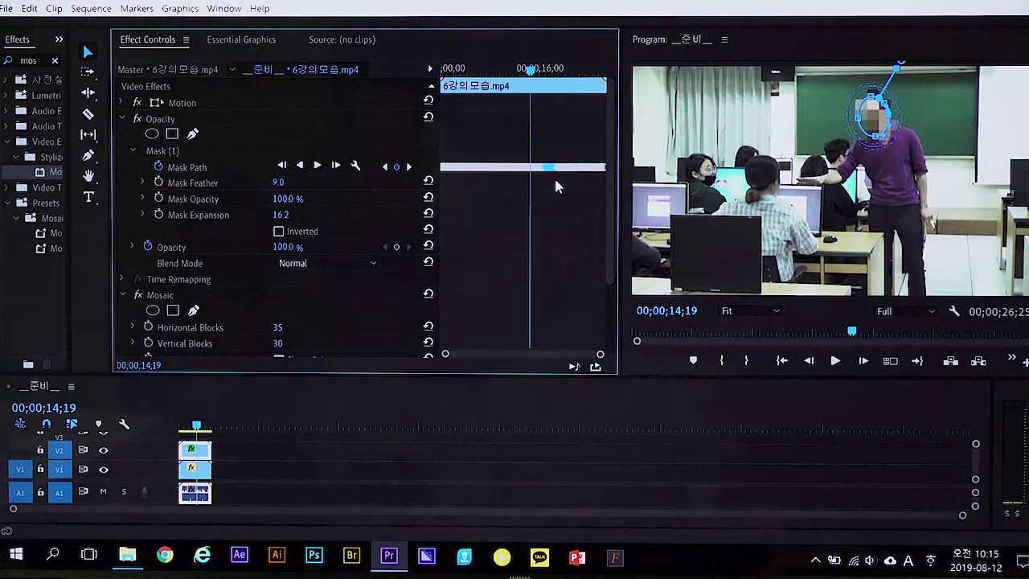
click(544, 73)
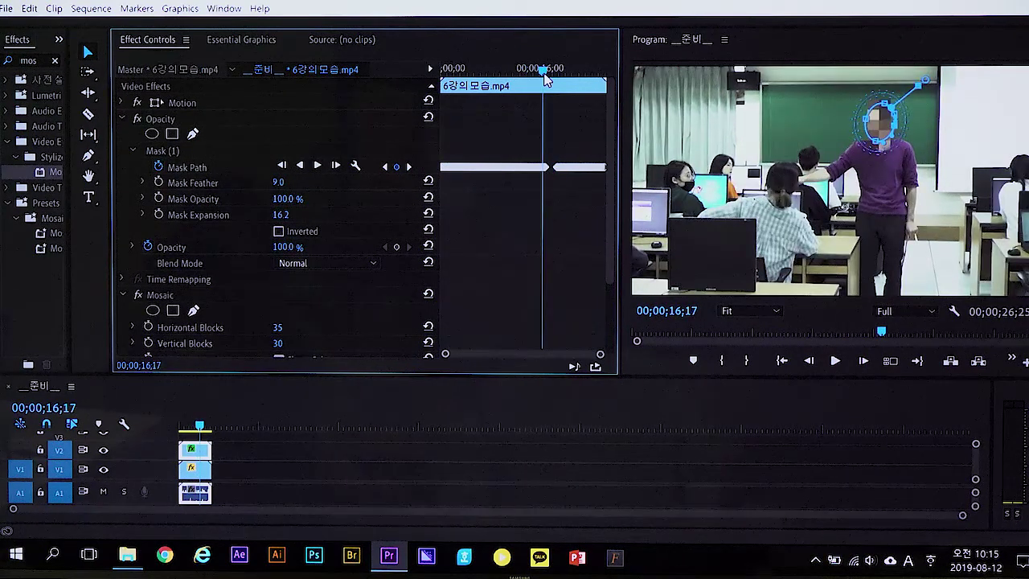
key(equal)
key(equal)
key(equal)
key(equal)
key(equal)
click(581, 72)
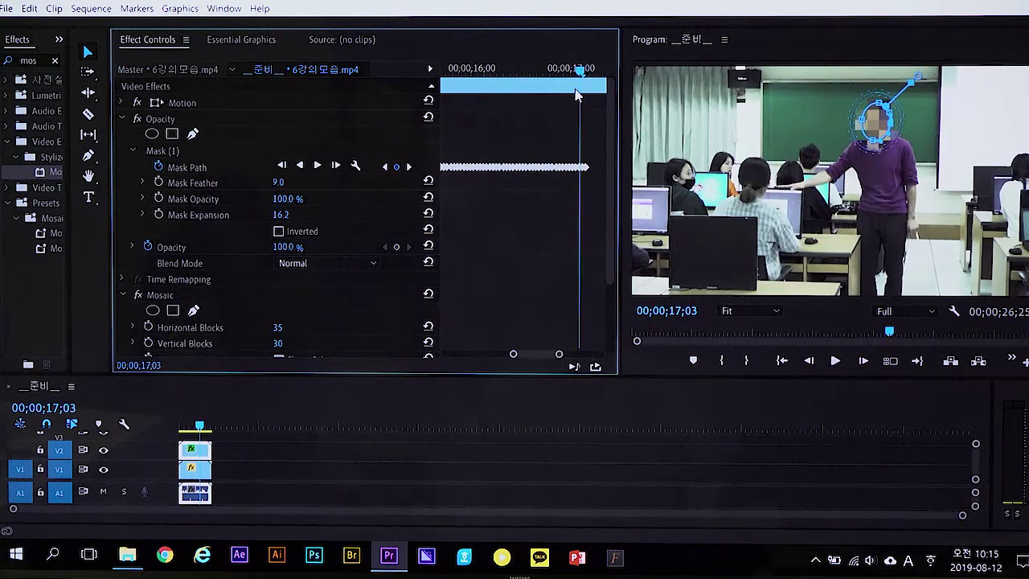
key(equal)
key(equal)
drag(557, 79, 566, 78)
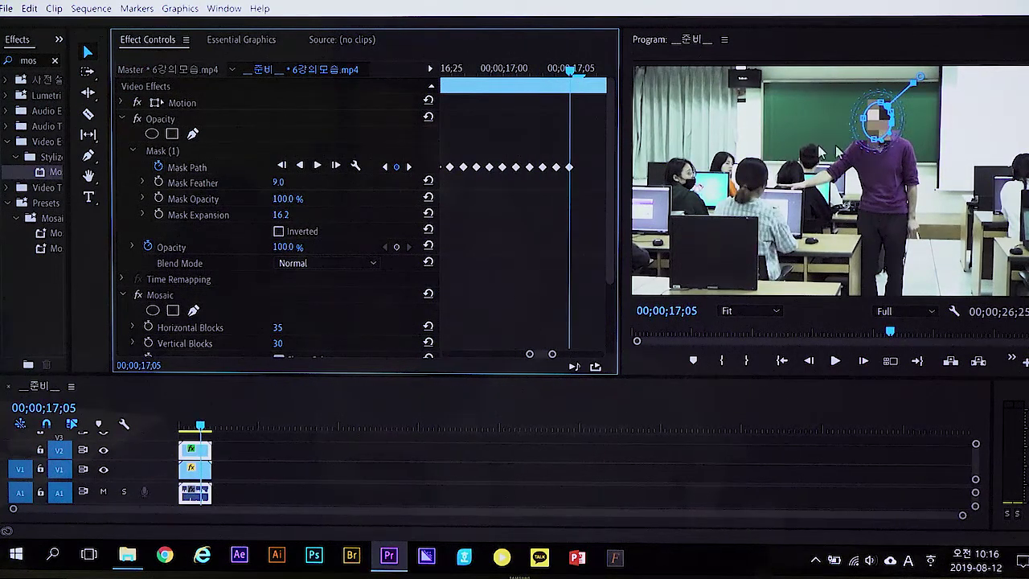
Step: Track the opacity mask forward one frame at a time from 00;00;17;05 to 00;00;18;11
click(336, 167)
click(336, 167)
click(336, 167)
click(337, 166)
click(337, 166)
click(337, 166)
click(336, 166)
click(337, 166)
click(337, 166)
click(337, 167)
click(337, 166)
click(337, 166)
click(337, 166)
click(337, 166)
click(337, 167)
click(337, 167)
click(337, 166)
click(337, 166)
click(337, 167)
click(336, 166)
click(336, 166)
click(336, 166)
click(336, 167)
click(336, 167)
click(336, 166)
click(336, 166)
click(336, 166)
click(336, 166)
click(336, 167)
click(336, 167)
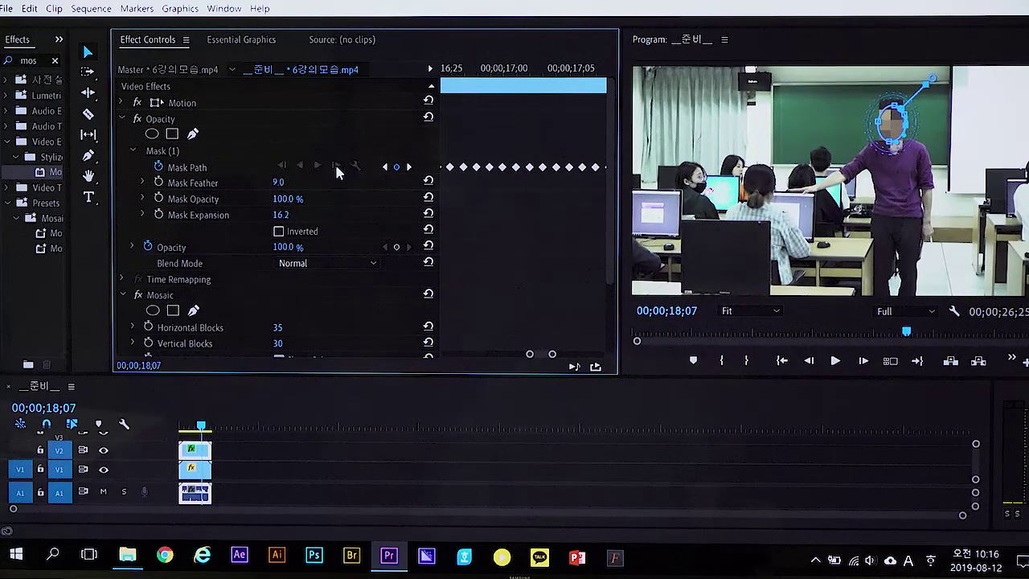
click(336, 166)
click(337, 167)
click(336, 166)
click(336, 167)
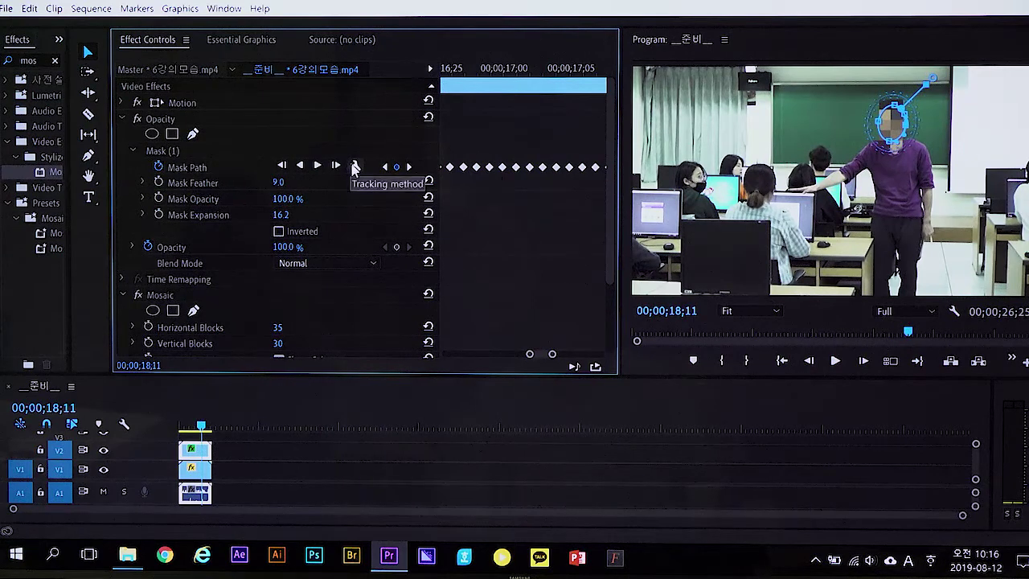
Step: Look at the tracking method options for Mask (1)
click(354, 167)
click(360, 167)
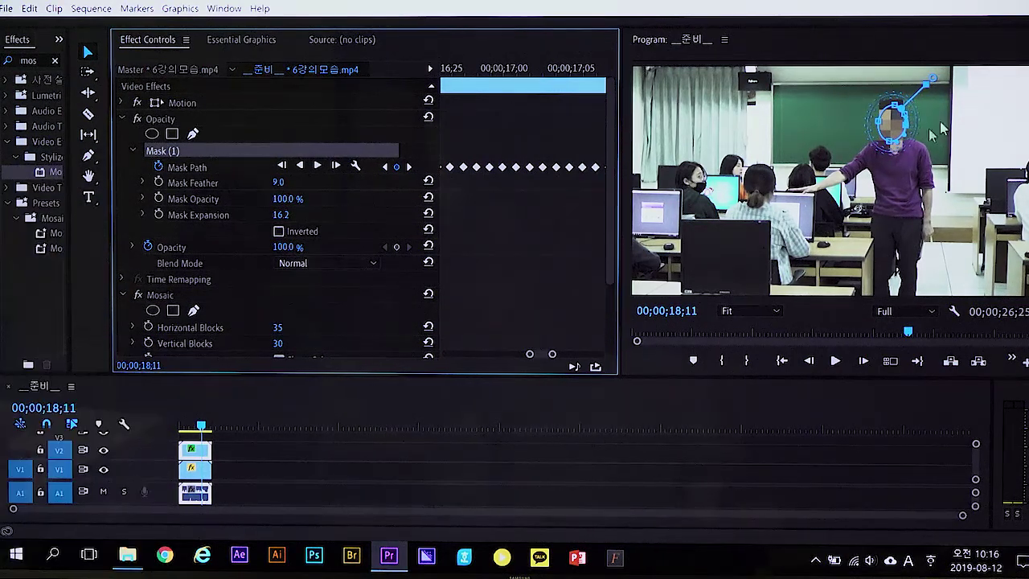
click(362, 172)
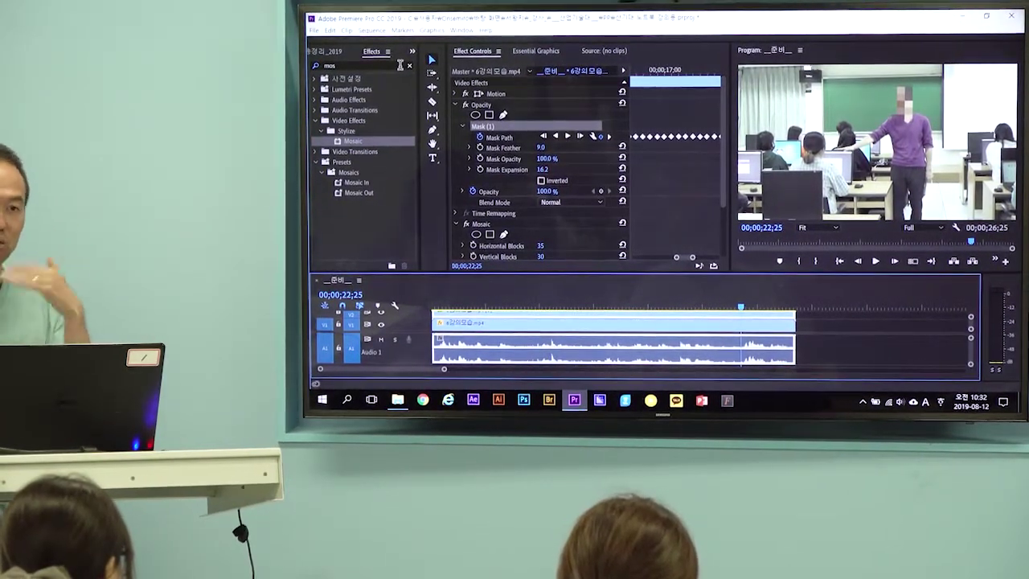
Step: Search the effects for "pit" and apply Pitch Shifter (Obsolete) to the A1 audio clip, declining the newer version
click(409, 66)
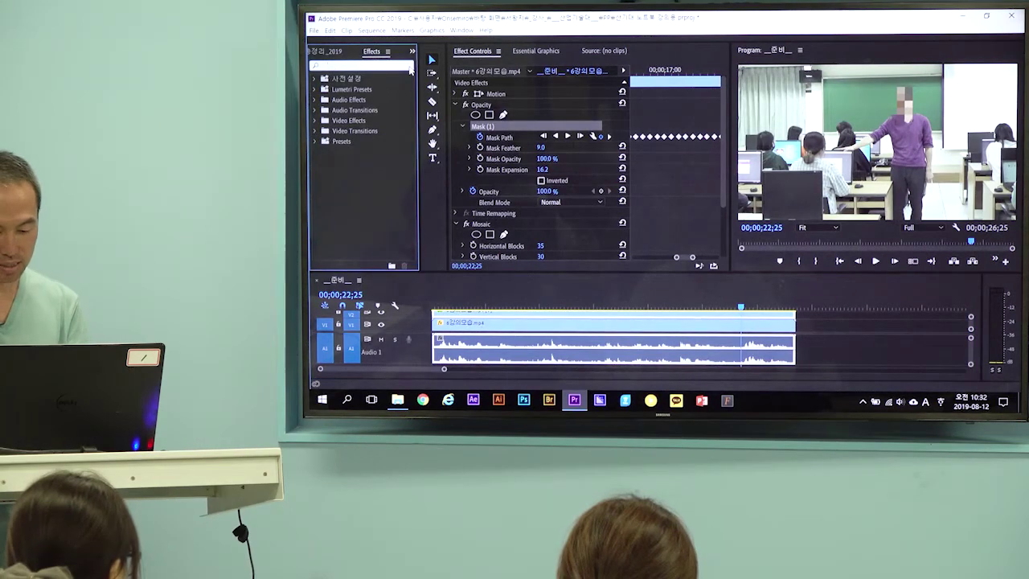
text(pit)
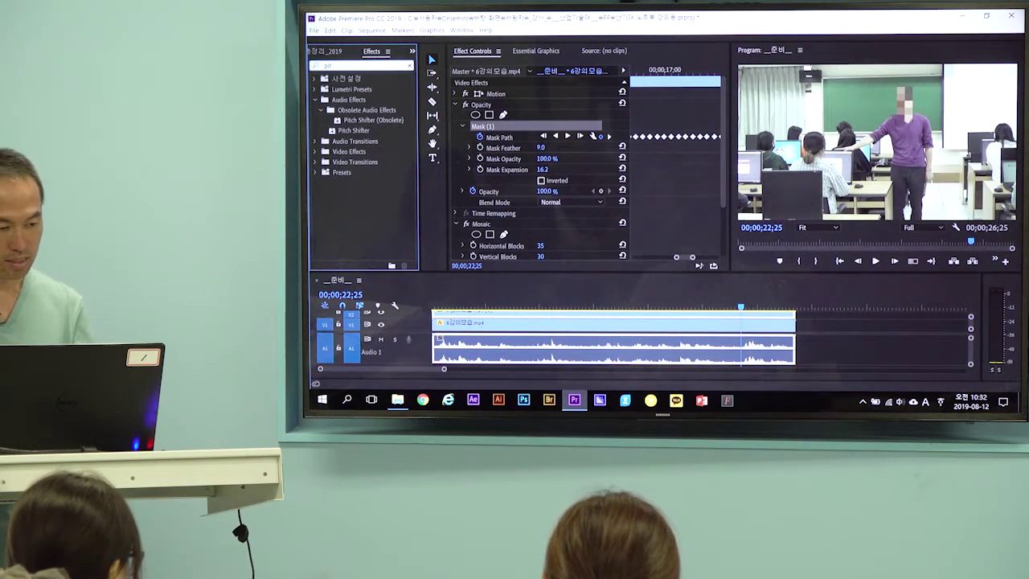
click(381, 120)
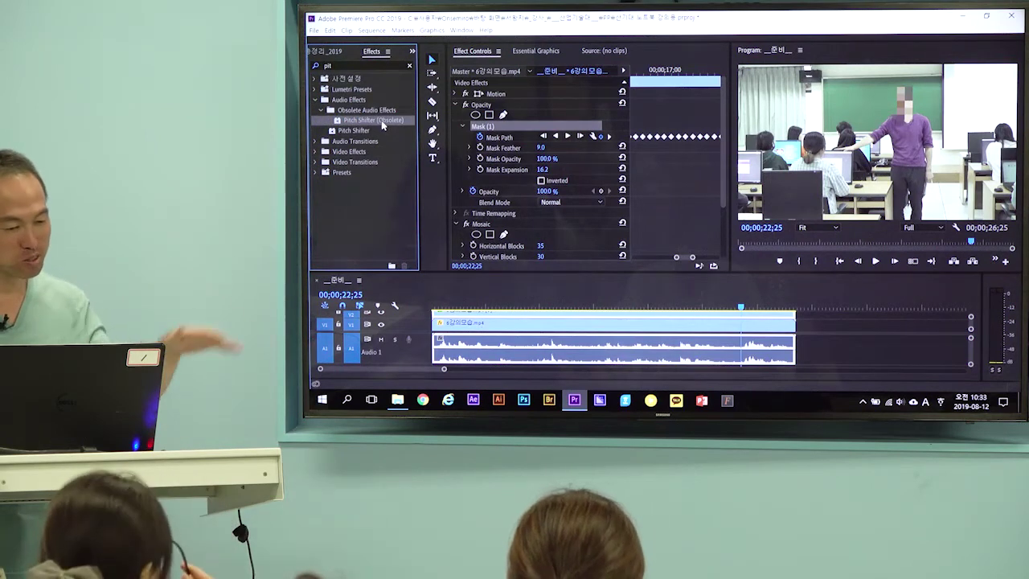
drag(381, 121, 595, 347)
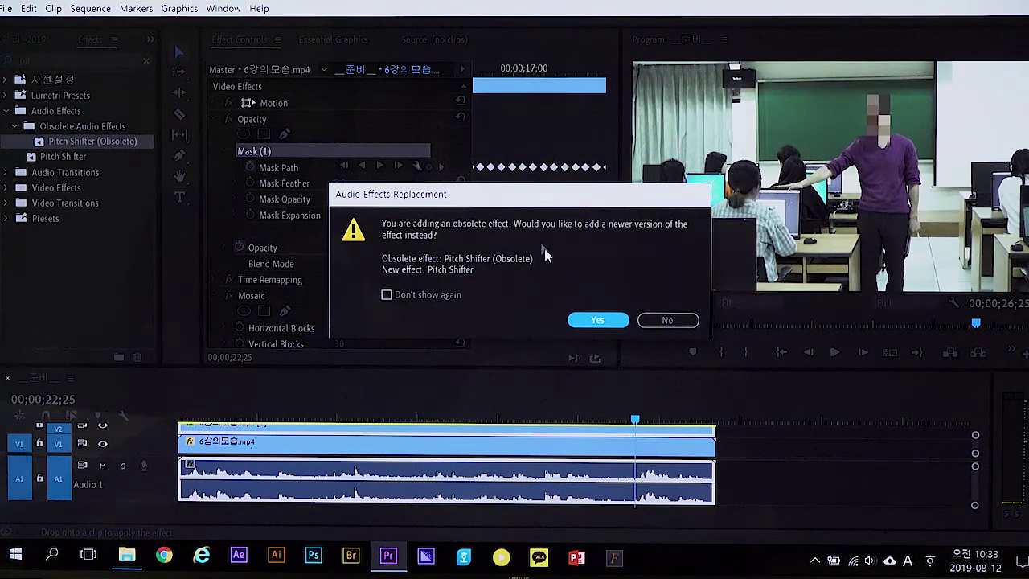
click(664, 322)
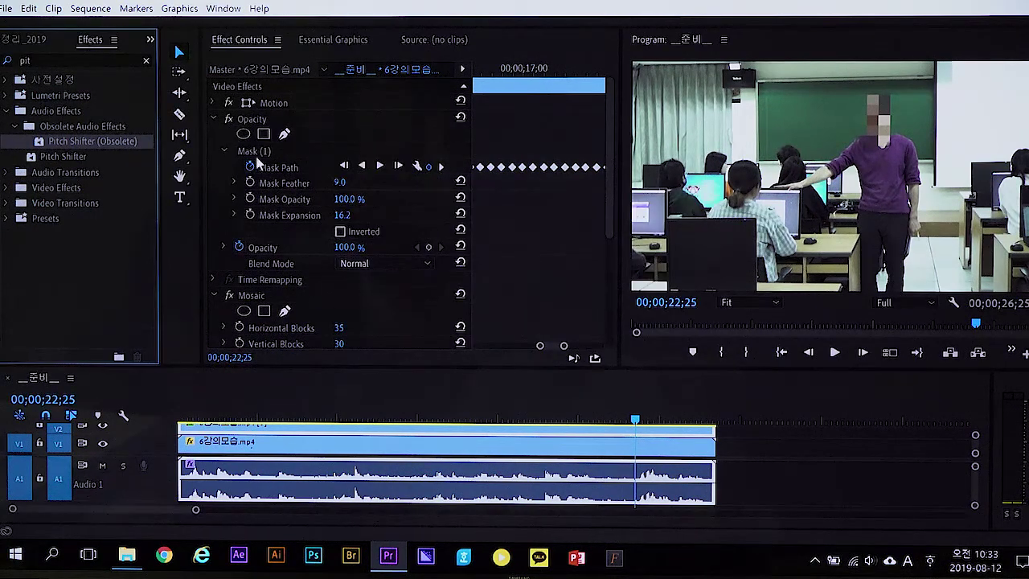
Step: Collapse the Opacity and Mosaic settings and apply the "Female becomes secret agent" preset to Pitch Shifter (Obsolete)
click(213, 118)
click(214, 152)
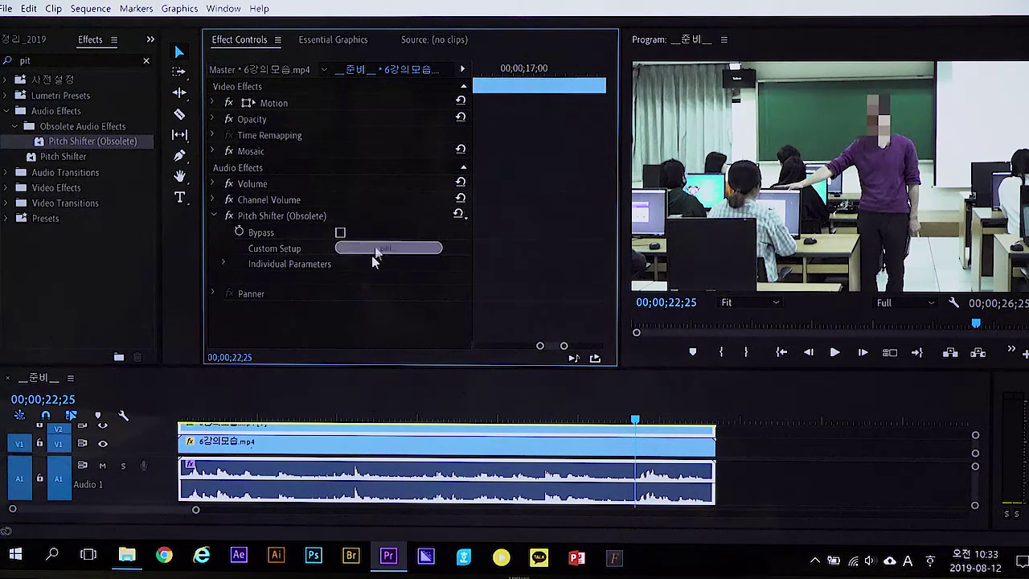
click(460, 214)
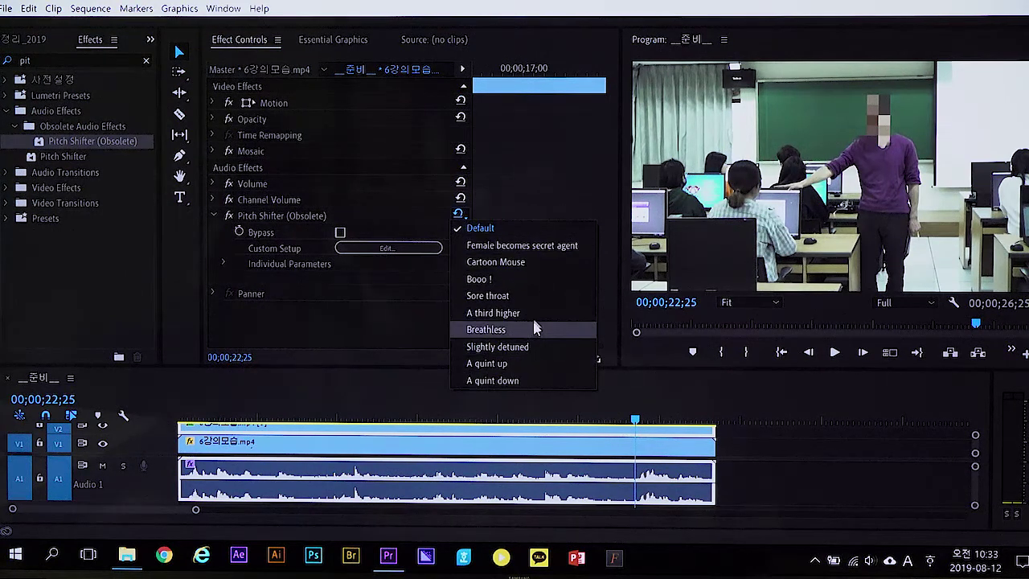
click(512, 247)
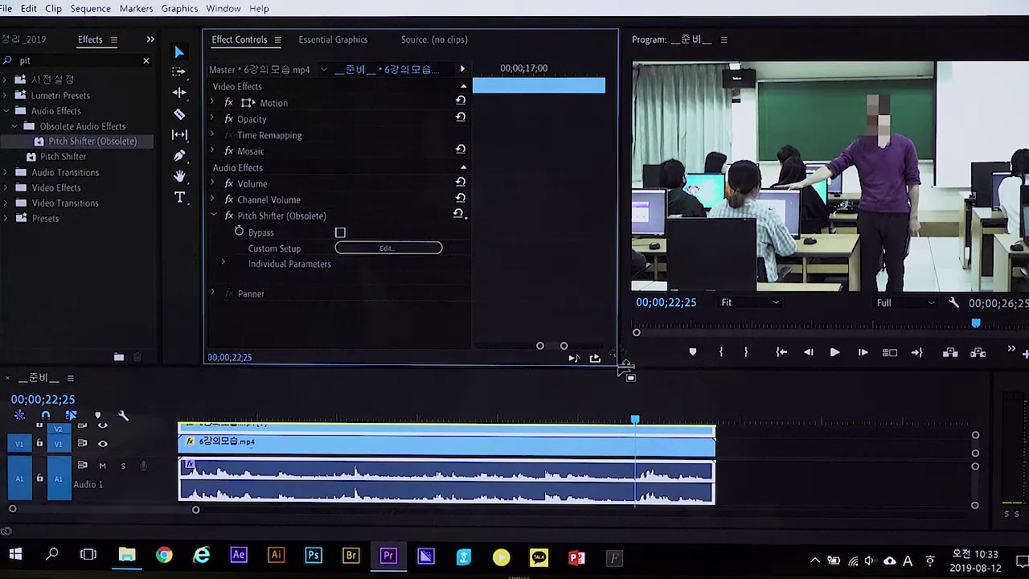
Step: Listen to the current voice effect, switch Pitch Shifter (Obsolete) to the "Cartoon Mouse" preset and play the clip again from about 00;00;23
click(747, 441)
key(space)
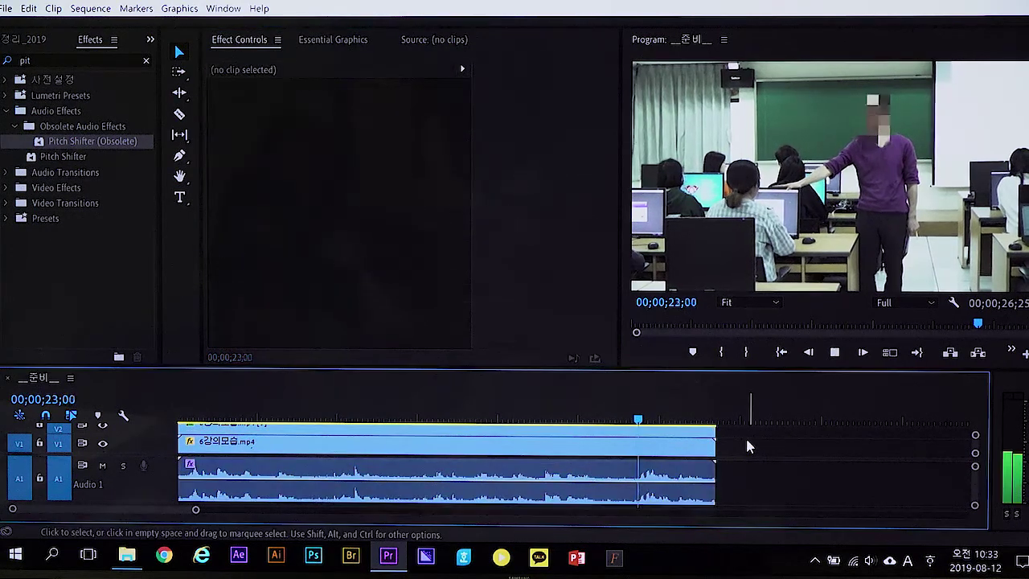
click(676, 430)
click(640, 416)
click(460, 215)
click(470, 256)
key(space)
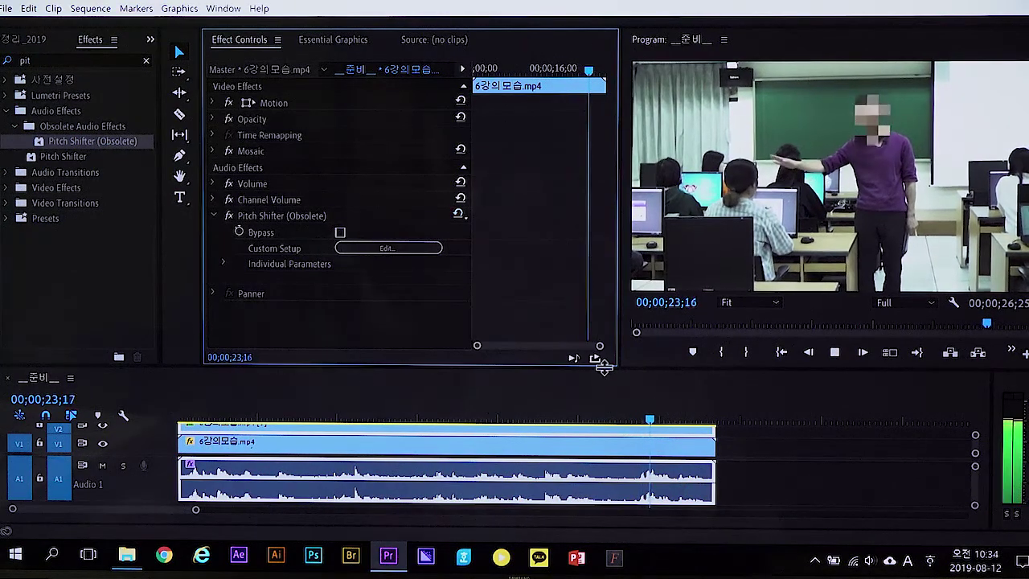
Step: Apply the "Booo !" preset to Pitch Shifter (Obsolete) and play the clip from 00;00;23;05 to hear it
click(644, 419)
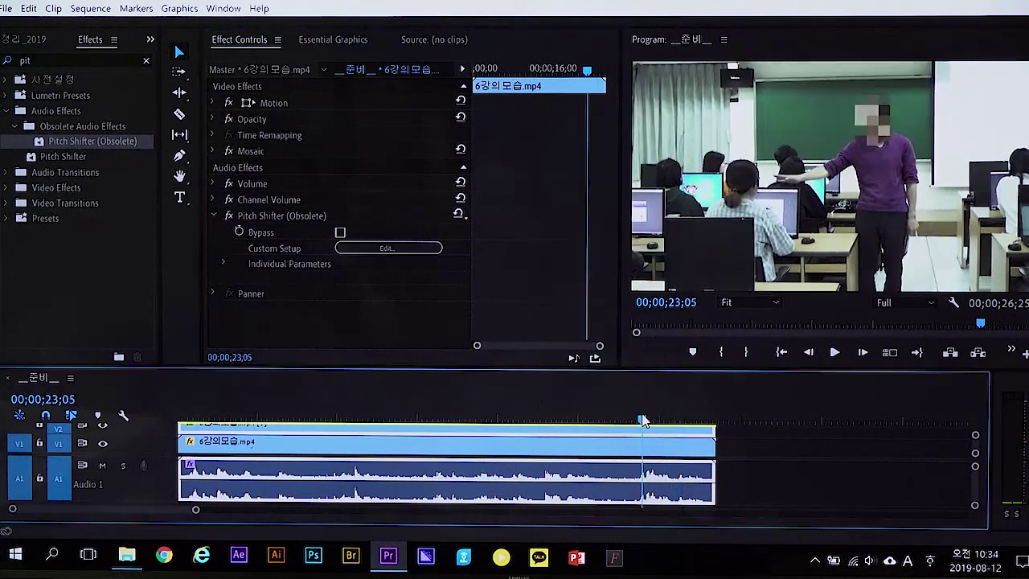
click(460, 216)
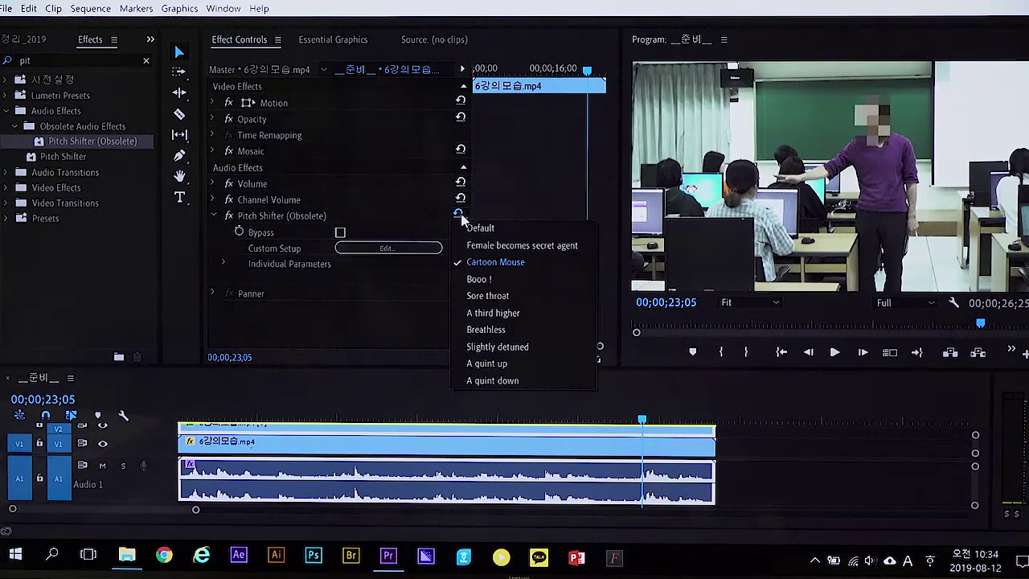
click(471, 278)
key(space)
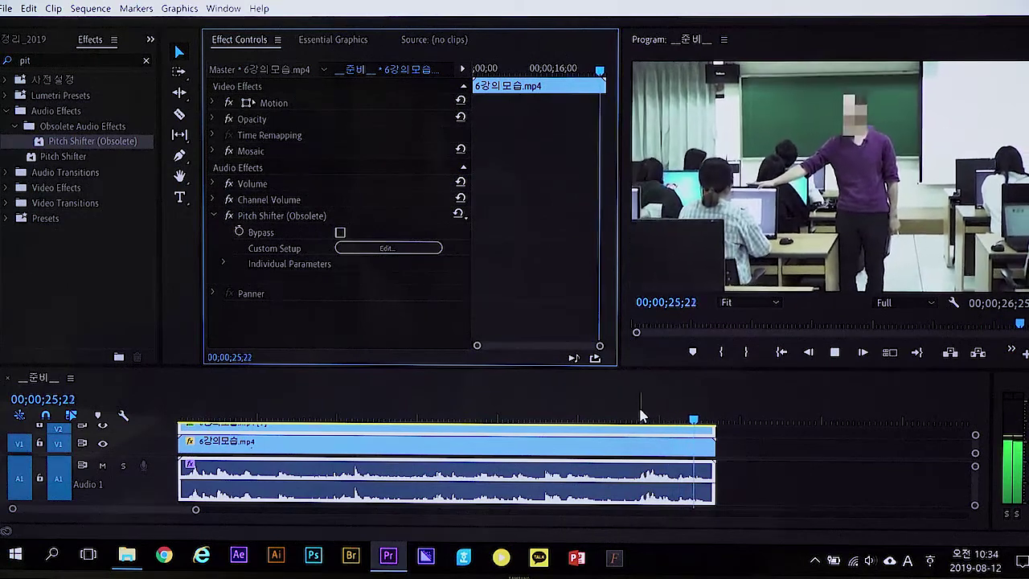
key(space)
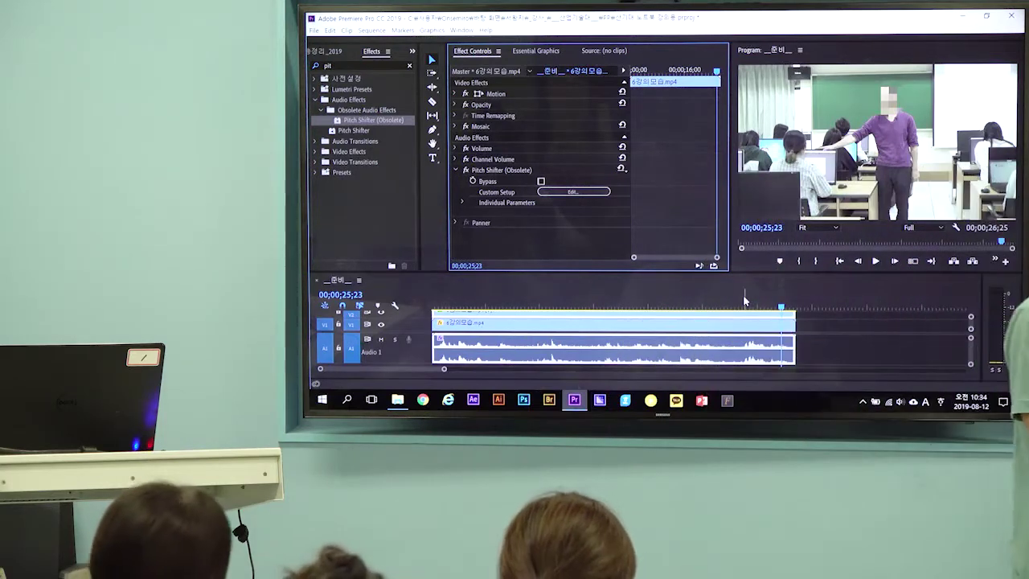
Step: Delete Pitch Shifter (Obsolete) from the clip and apply the current Pitch Shifter effect in its place
key(Delete)
click(351, 131)
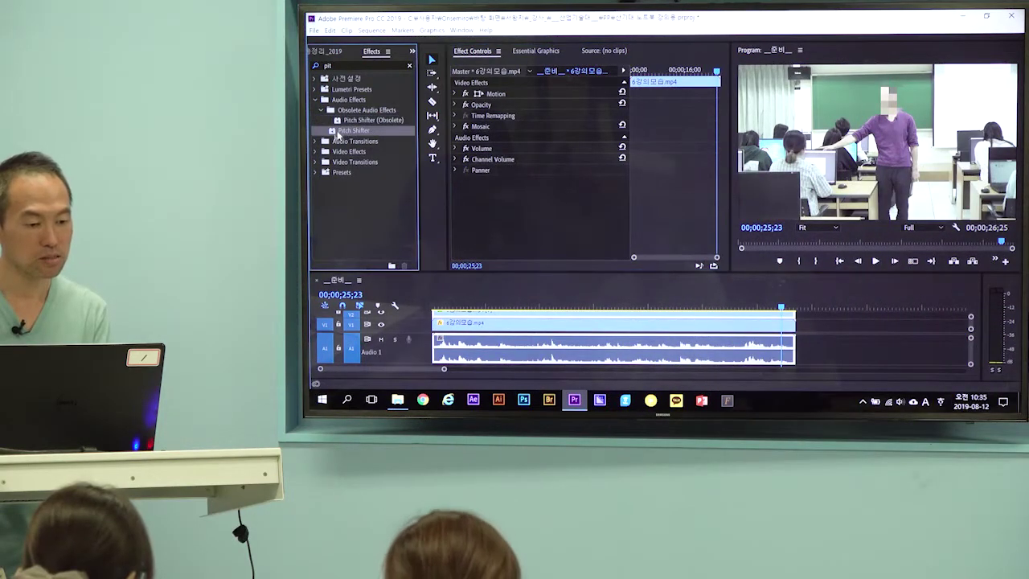
drag(338, 132, 404, 143)
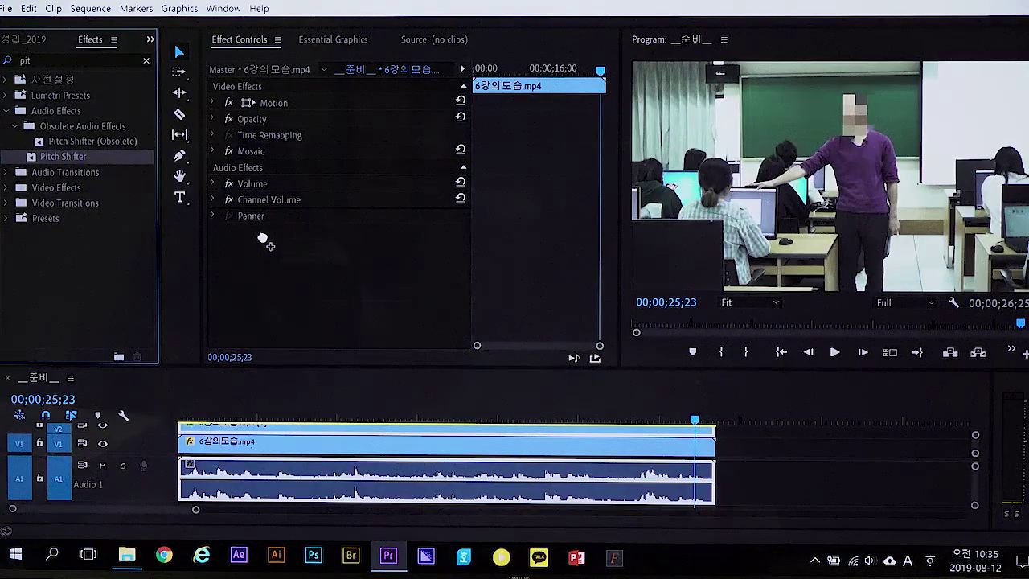
drag(403, 143, 490, 188)
Step: Apply the "Angry Gerbil" preset to Pitch Shifter and play the clip from about 00;00;23 to hear it
click(459, 216)
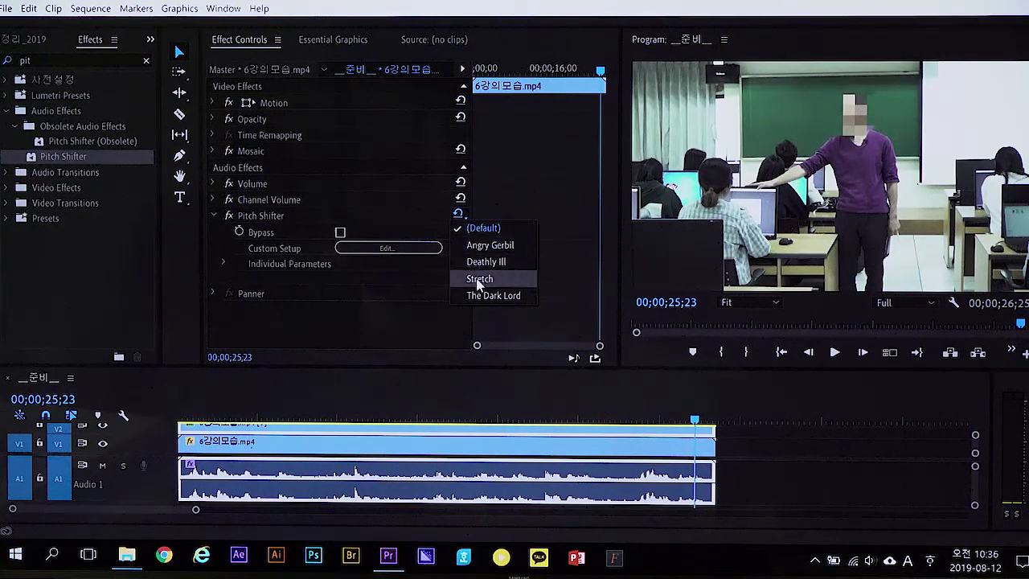
click(490, 245)
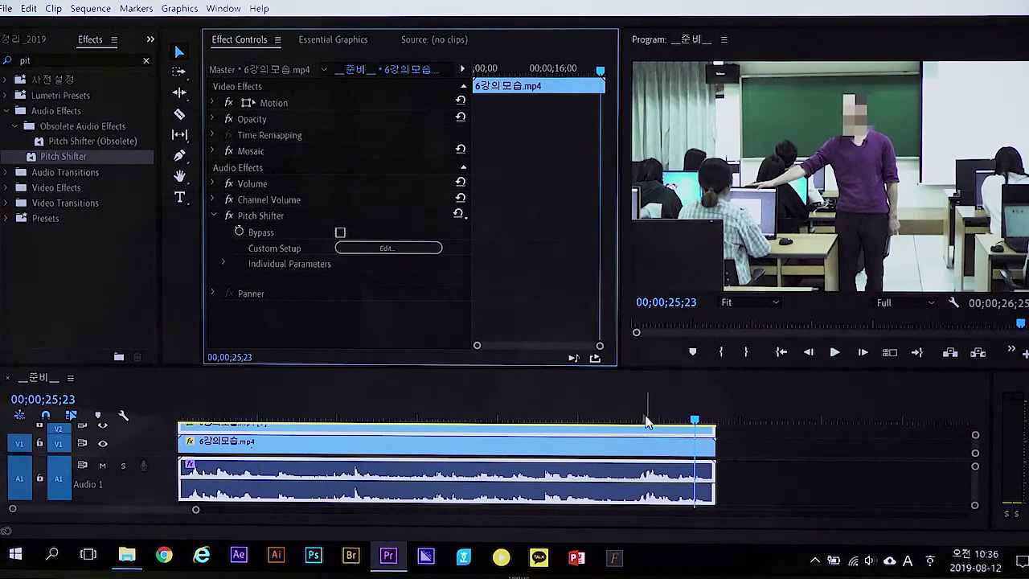
click(640, 416)
key(space)
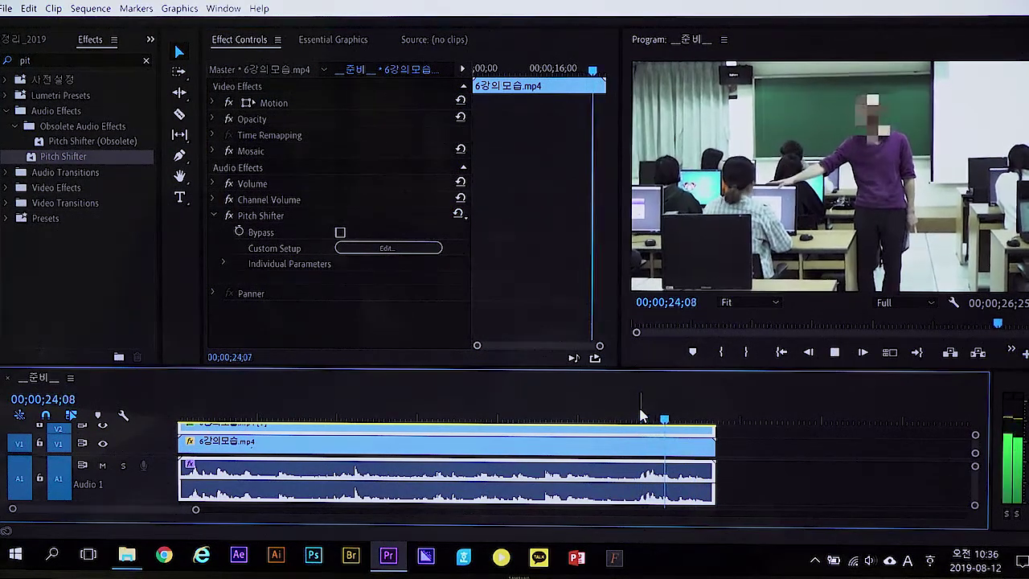
key(space)
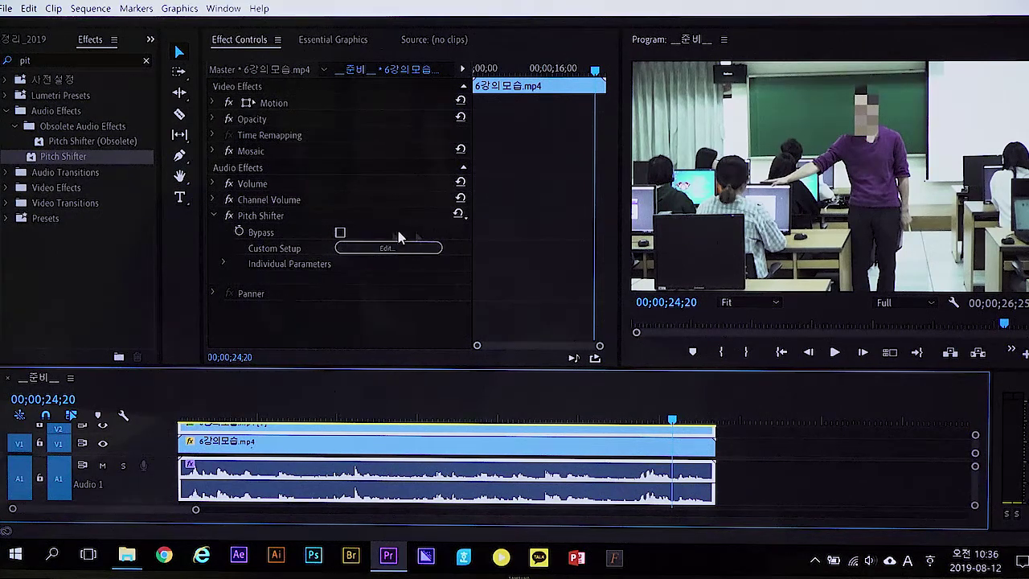
Step: Expand Pitch Shifter's individual parameters, set Transpose Ratio to 1.00 and listen to the clip from about 00;00;23
click(224, 264)
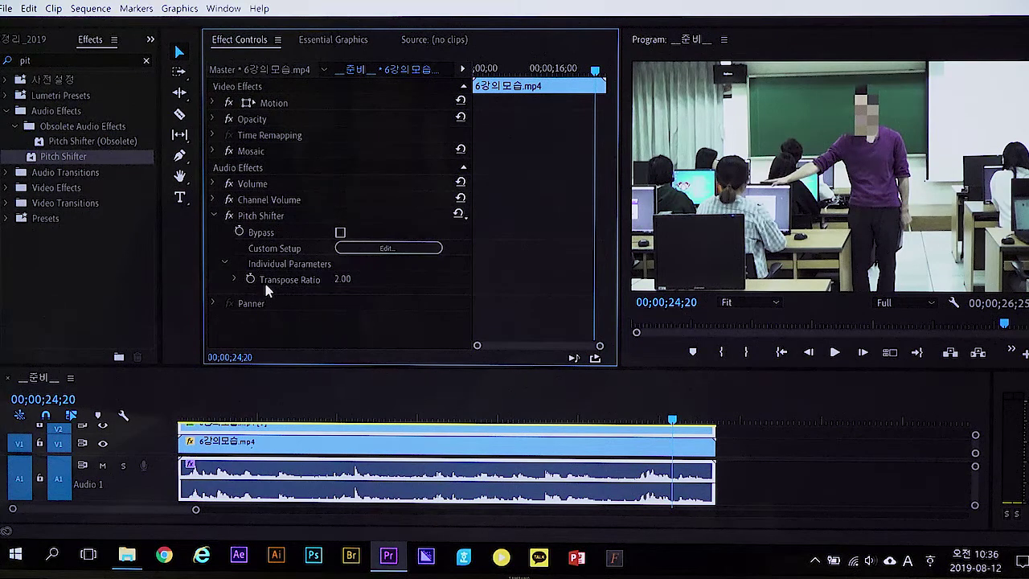
click(235, 279)
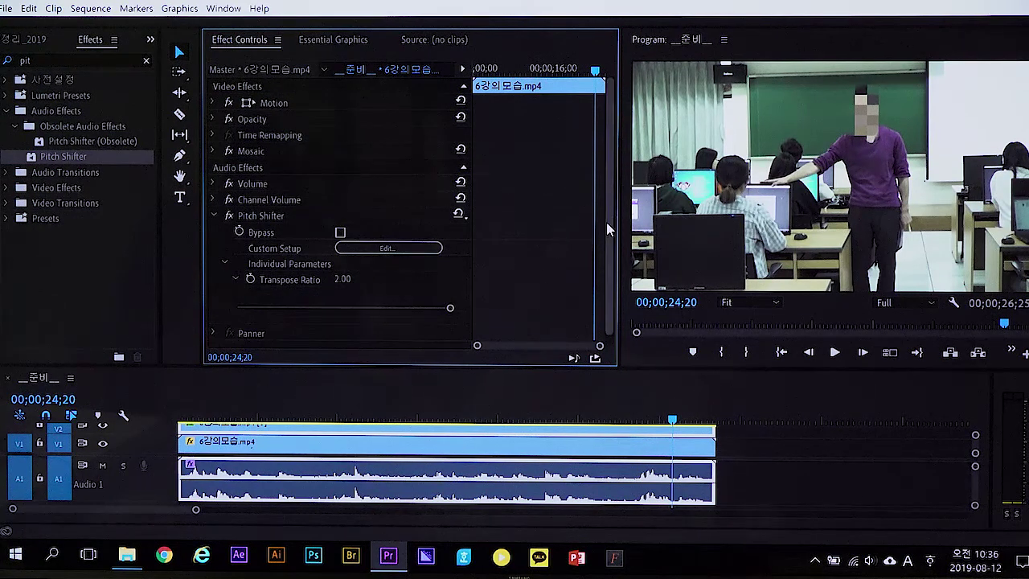
scroll(606, 225, down, 1)
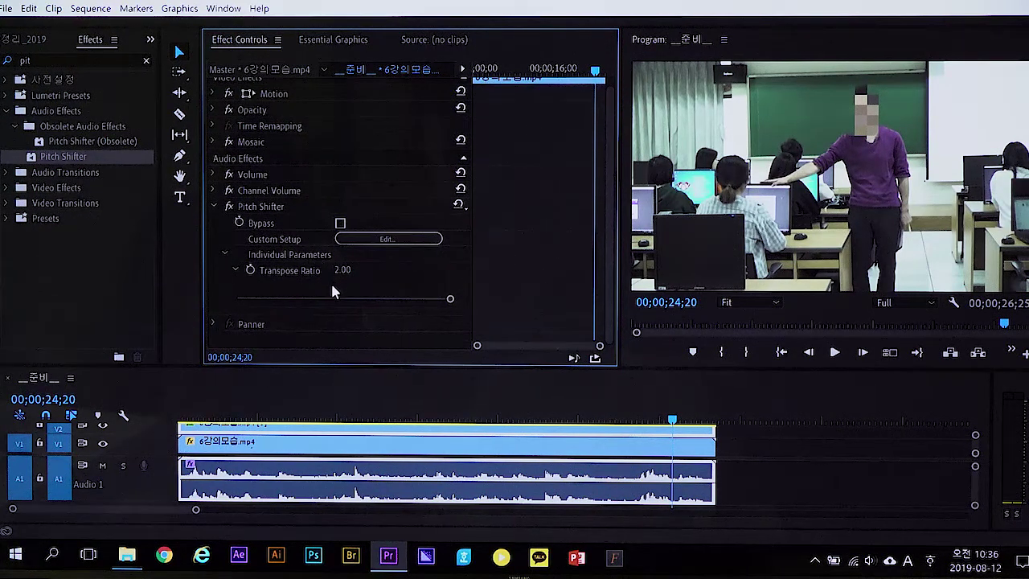
drag(449, 301, 311, 296)
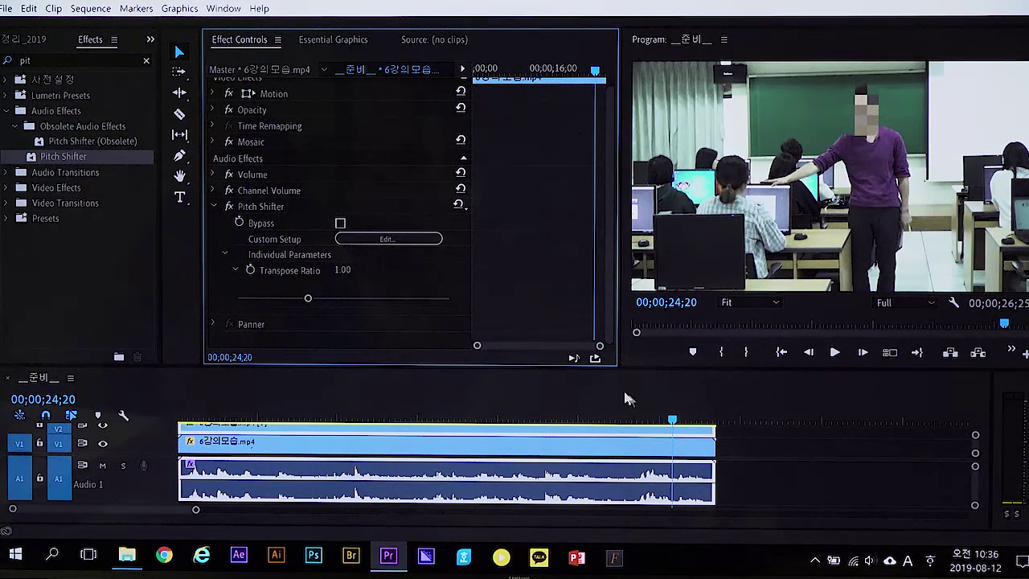
click(638, 421)
key(space)
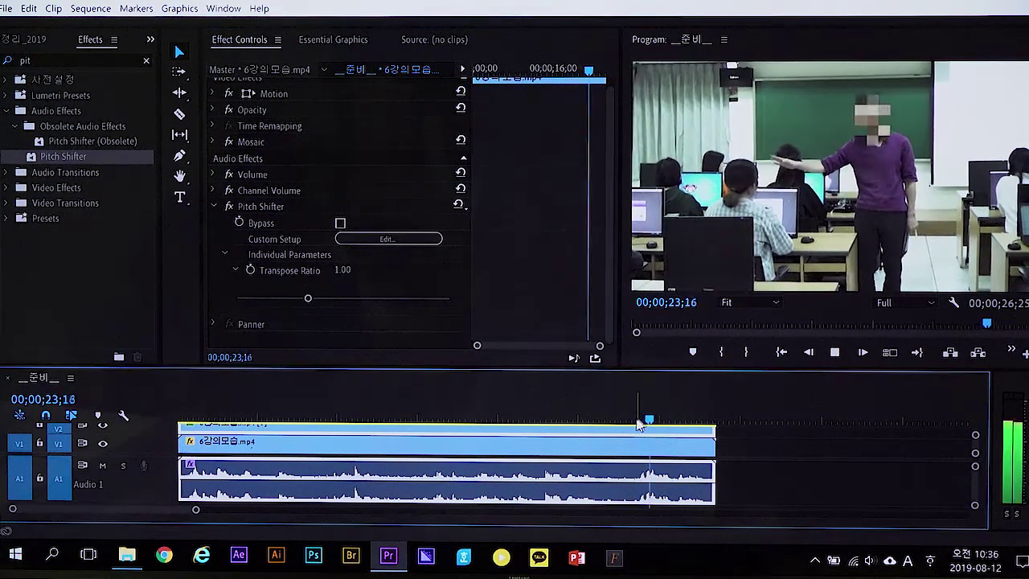
key(space)
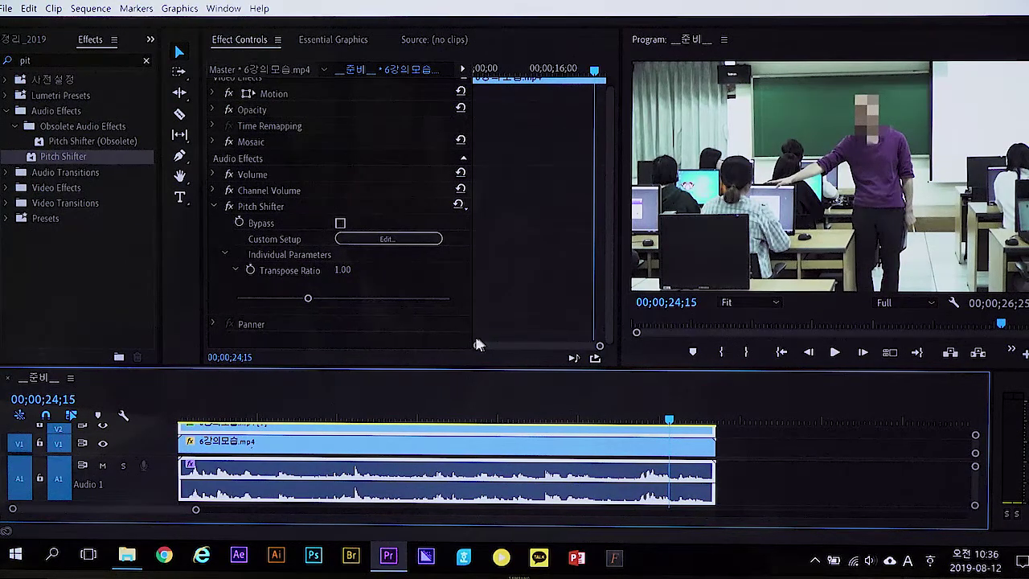
Step: Raise Pitch Shifter's Transpose Ratio to 1.95 and play the clip from 00;00;23;05 to hear the higher voice
click(443, 299)
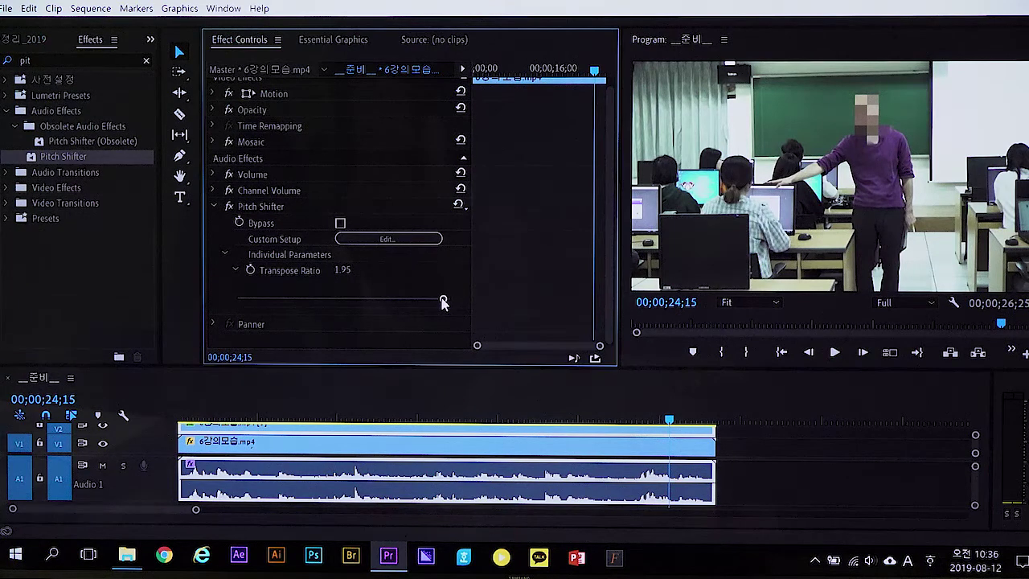
click(643, 417)
key(space)
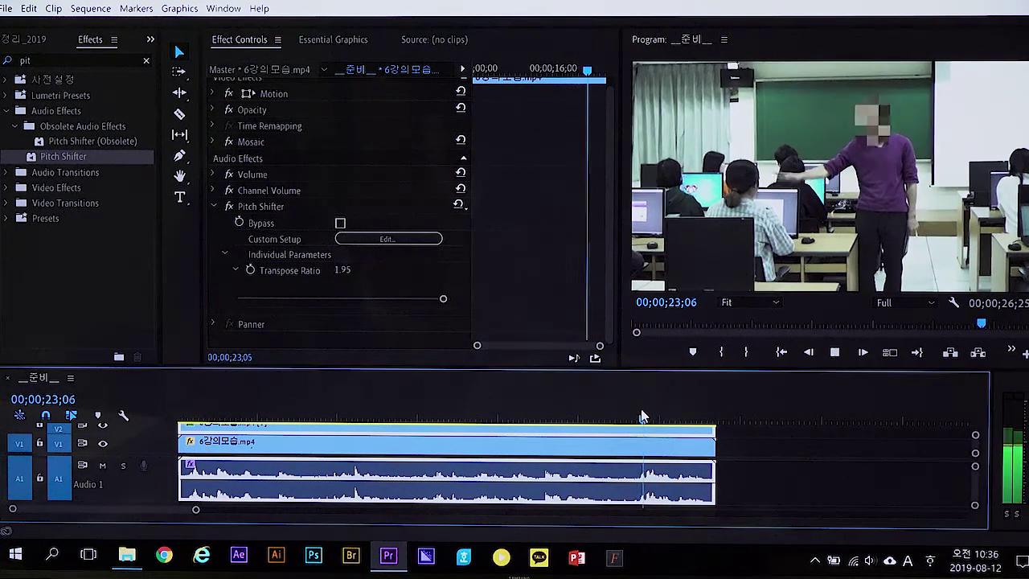
key(space)
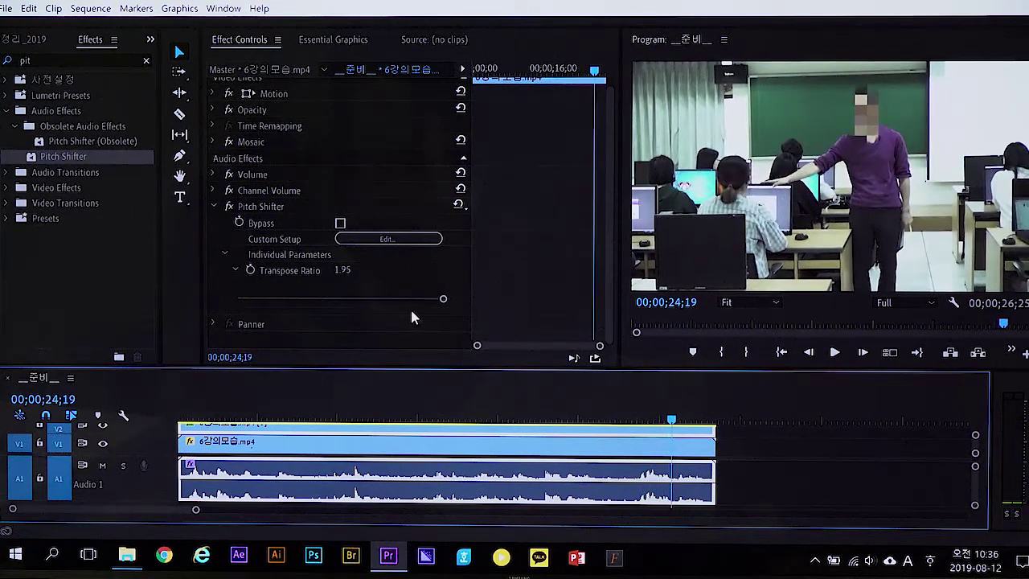
Step: Lower Pitch Shifter's Transpose Ratio to 0.53 and play the clip from about 00;00;23 to hear the deeper voice
drag(337, 298, 241, 298)
click(646, 419)
key(space)
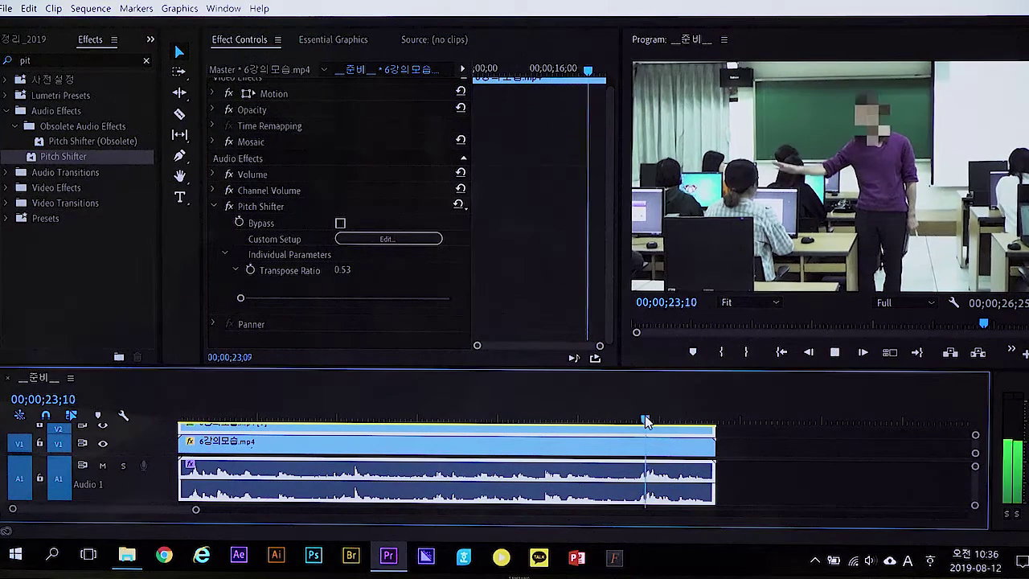